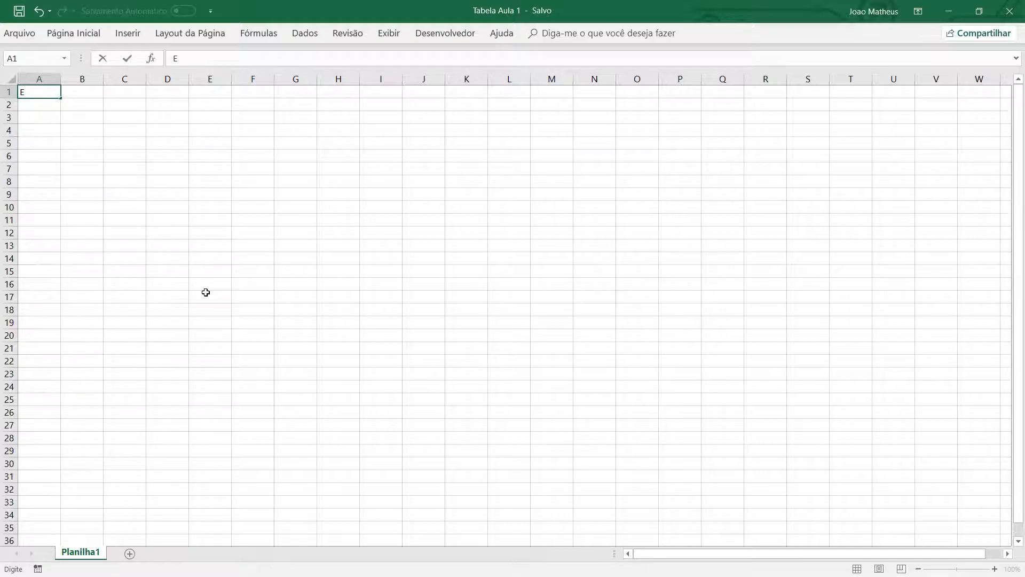
# Enter the headers Estado, Venda, Mês and Ano in cells A1 to D1.
pyautogui.write('stado')
pyautogui.press('Tab')
pyautogui.write('Venda')
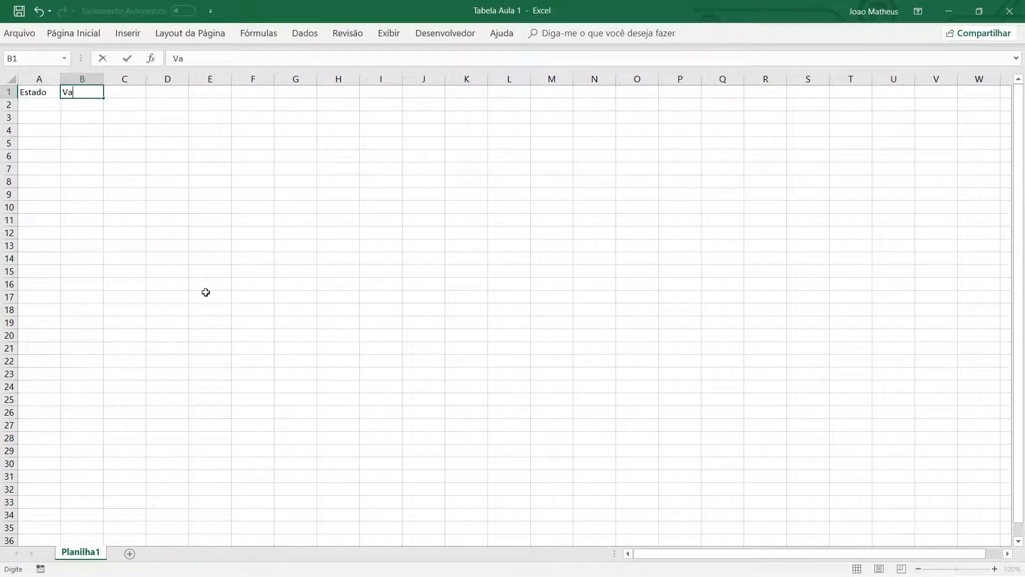
pyautogui.press('Tab')
pyautogui.write('Mês')
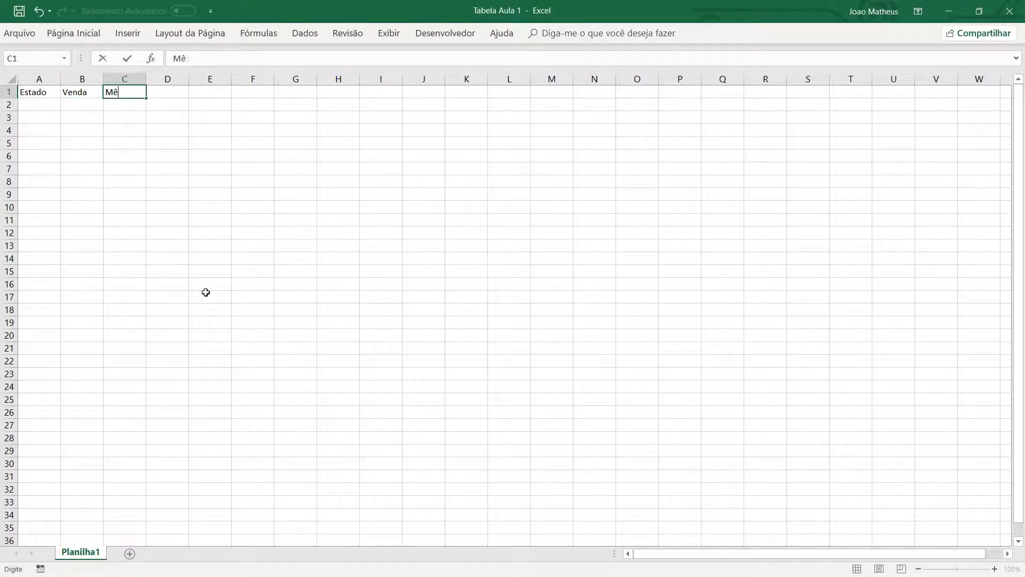
pyautogui.press('Tab')
pyautogui.write('Ano')
pyautogui.press('Tab')
# Enter the headers Categoria in E1 and Pagamento in F1.
pyautogui.write('Ca')
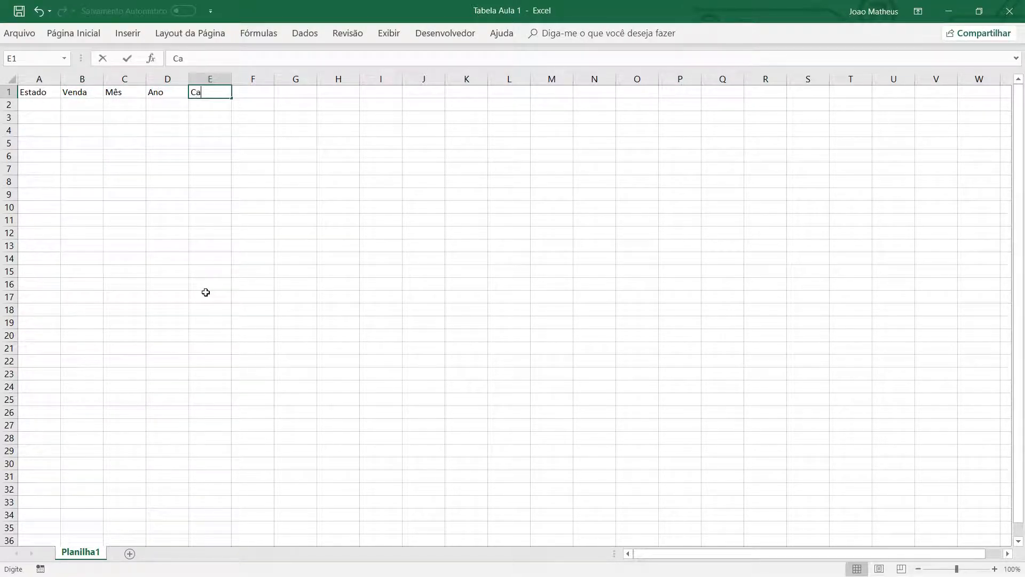
pyautogui.write('tegoria')
pyautogui.press('Tab')
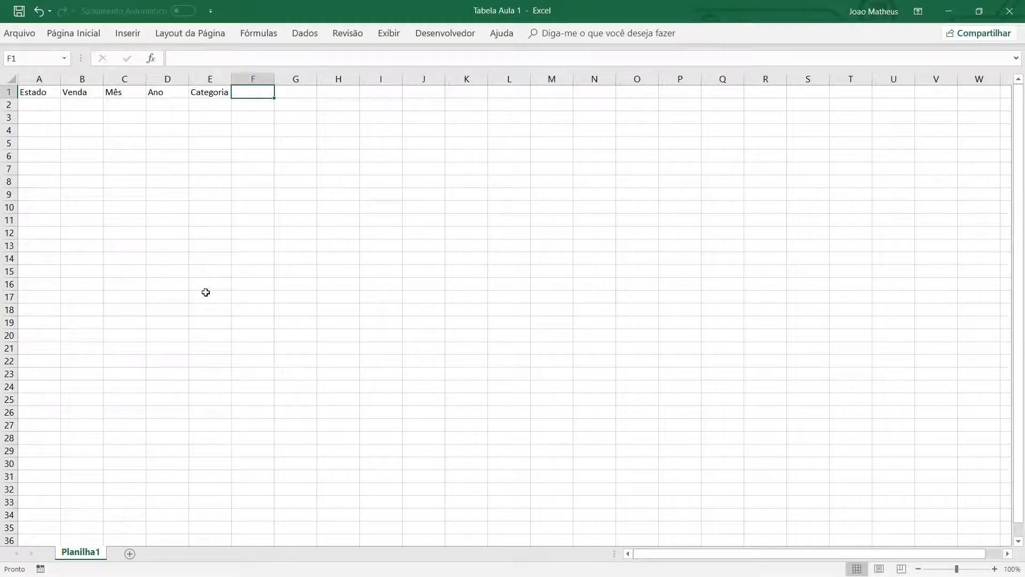
pyautogui.write('Pagamento')
pyautogui.press('BackSpace')
pyautogui.press('BackSpace')
pyautogui.write('to')
pyautogui.press('Return')
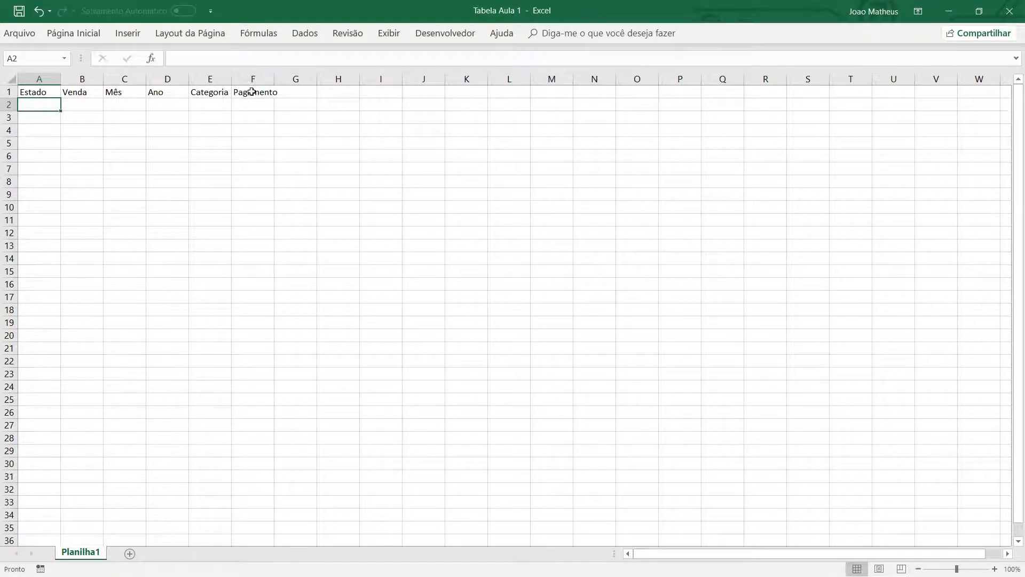
# Fill the header cells A1:F1 with gray and widen column F to fit the Pagamento header.
pyautogui.moveTo(252, 91); pyautogui.dragTo(2, 49)
pyautogui.click(74, 33)
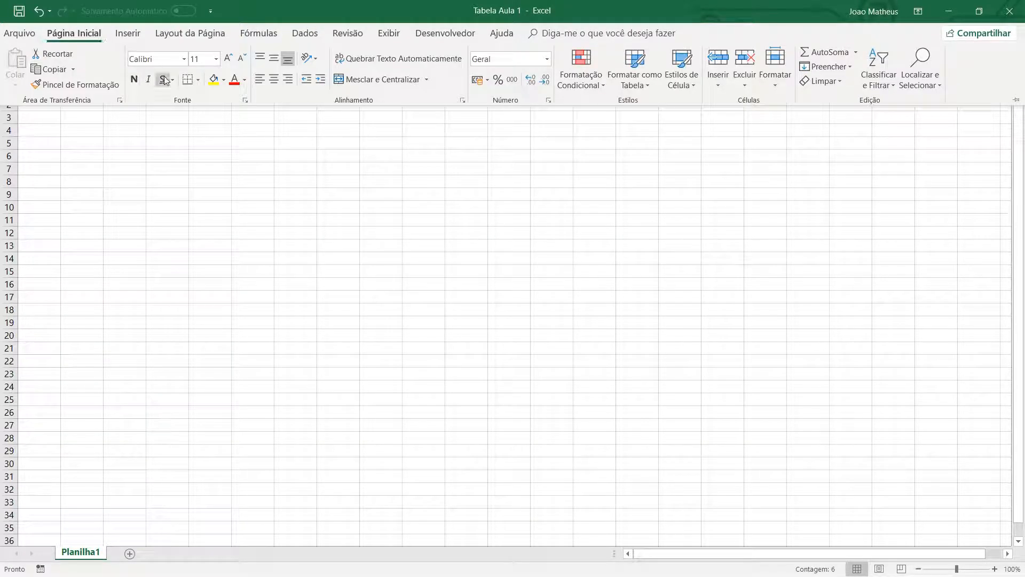
pyautogui.click(224, 80)
pyautogui.click(213, 136)
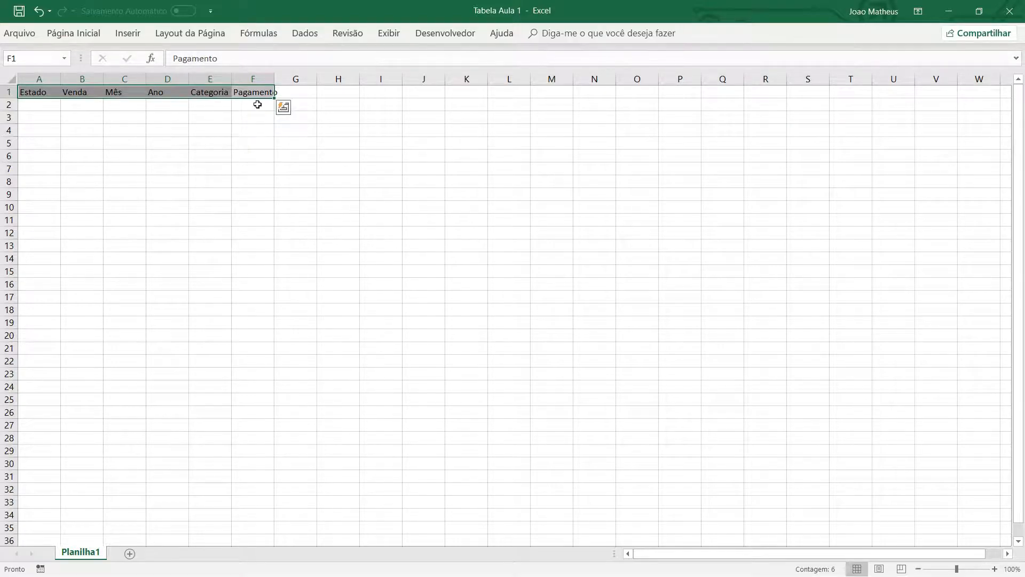
pyautogui.moveTo(274, 78); pyautogui.dragTo(24, 92)
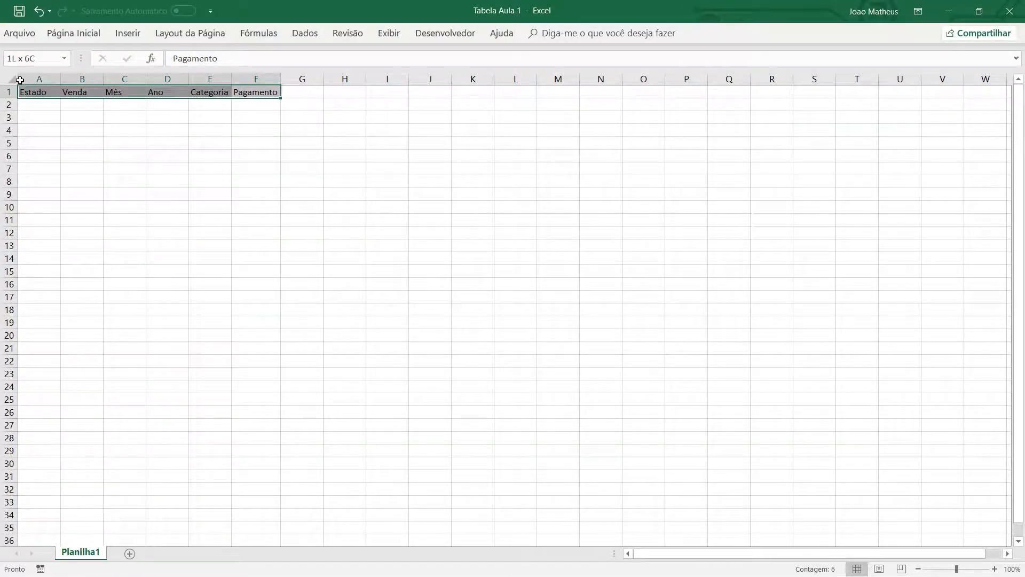
# Copy the headers in A1:F1 to G1:L1 and fill the copied cells with light green.
pyautogui.hotkey('ctrl', 'c')
pyautogui.click(294, 92)
pyautogui.hotkey('ctrl', 'v')
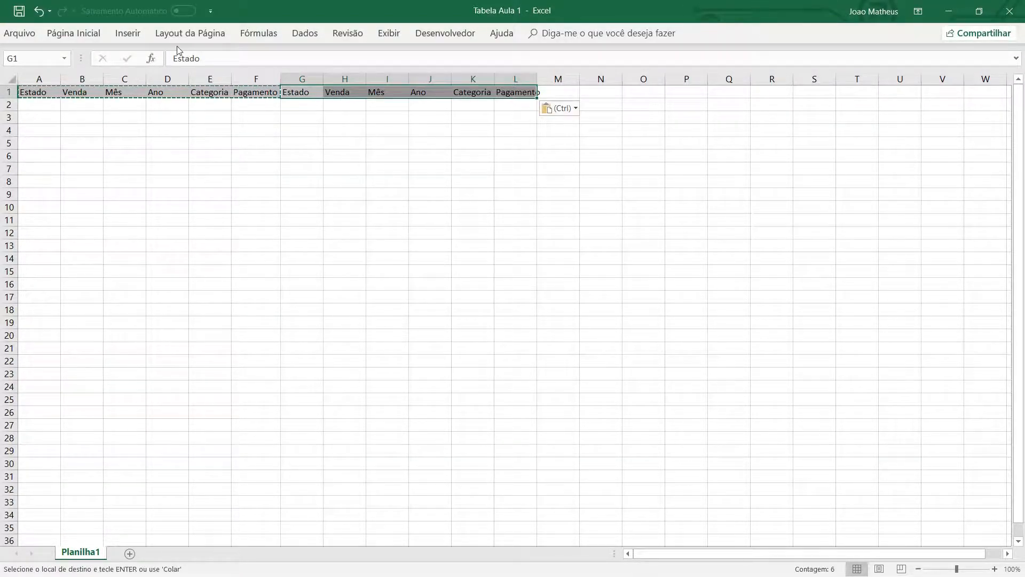
pyautogui.click(94, 35)
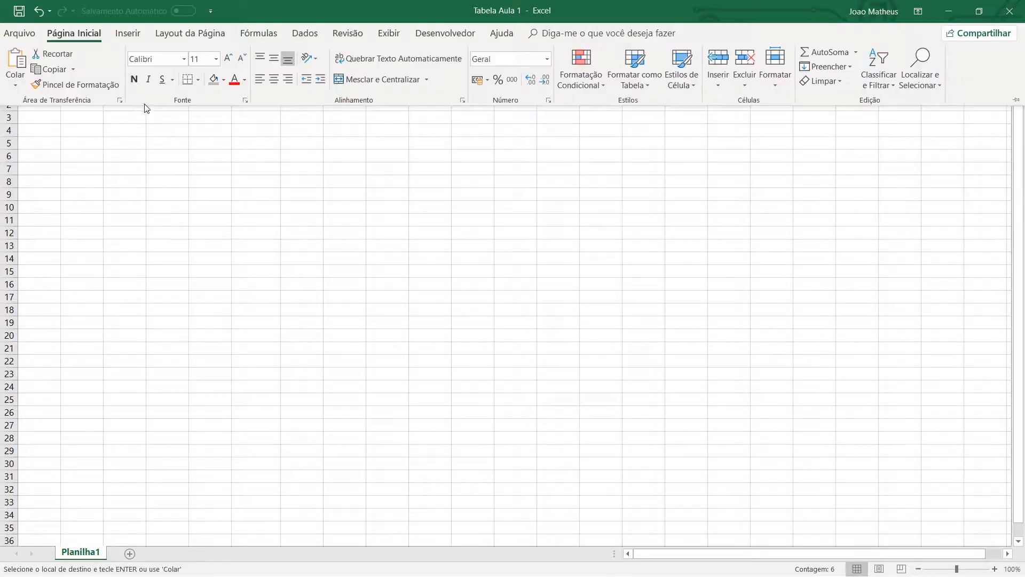
pyautogui.click(223, 80)
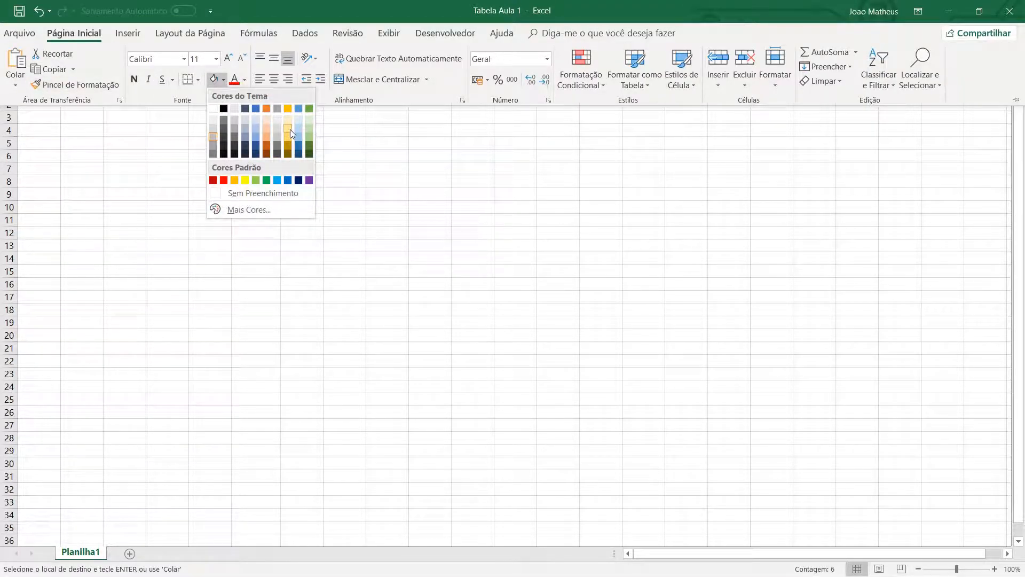
pyautogui.click(309, 130)
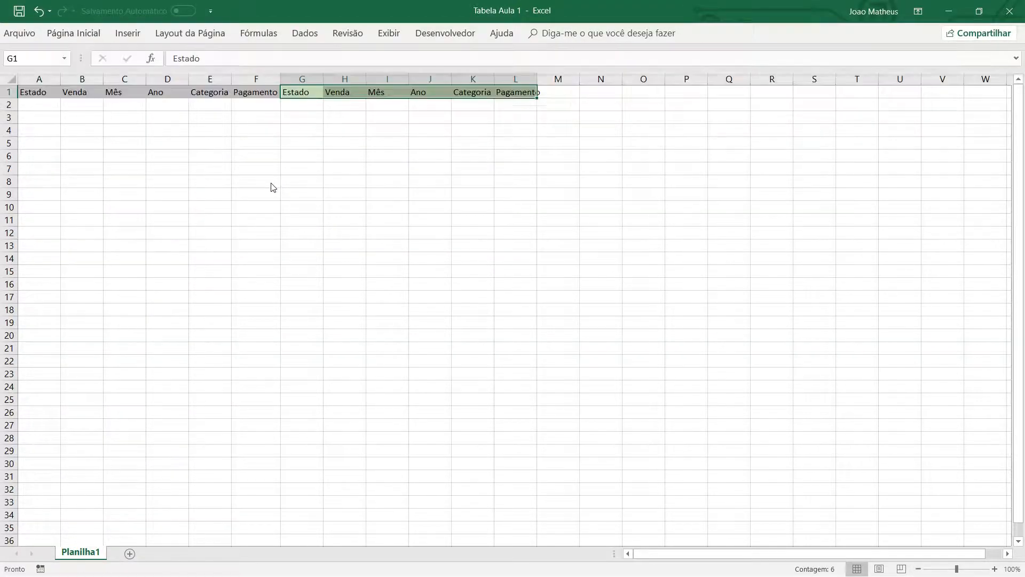
pyautogui.click(117, 119)
# Enter the formula =ALEATÓRIOENTRE(1;50) in A2 under the first Estado header.
pyautogui.click(40, 105)
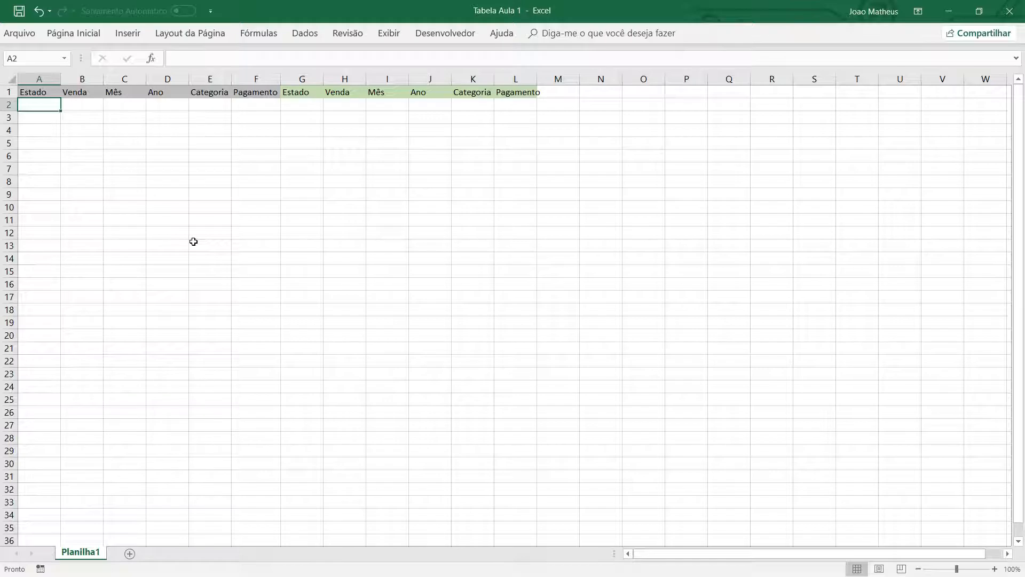
pyautogui.write('=')
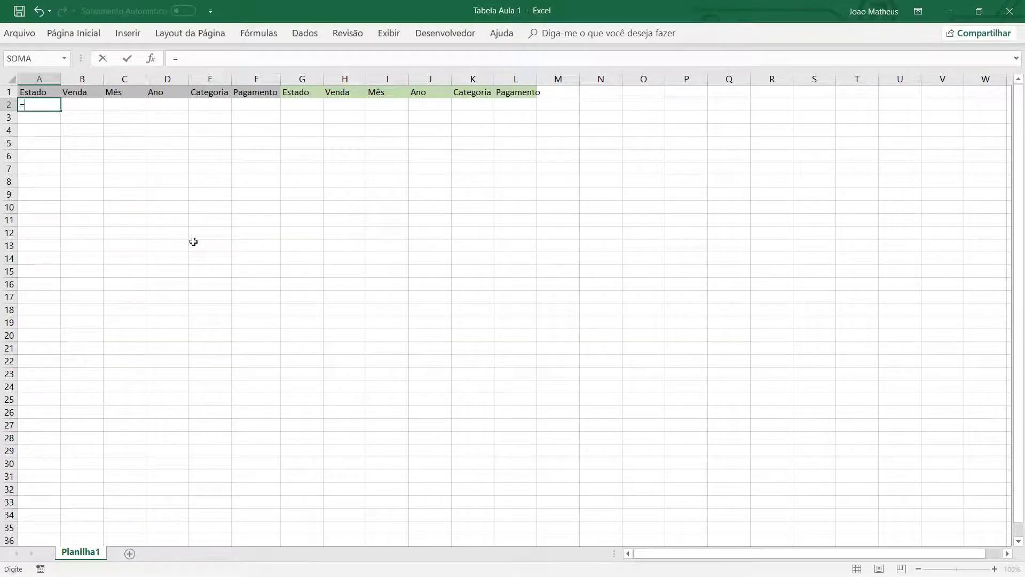
pyautogui.write('ALE')
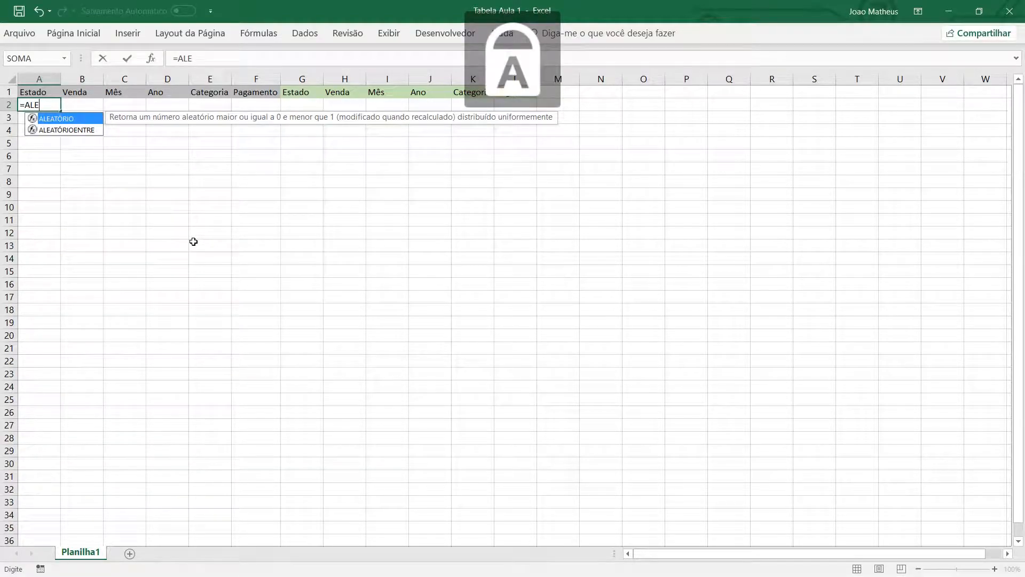
pyautogui.doubleClick(74, 131)
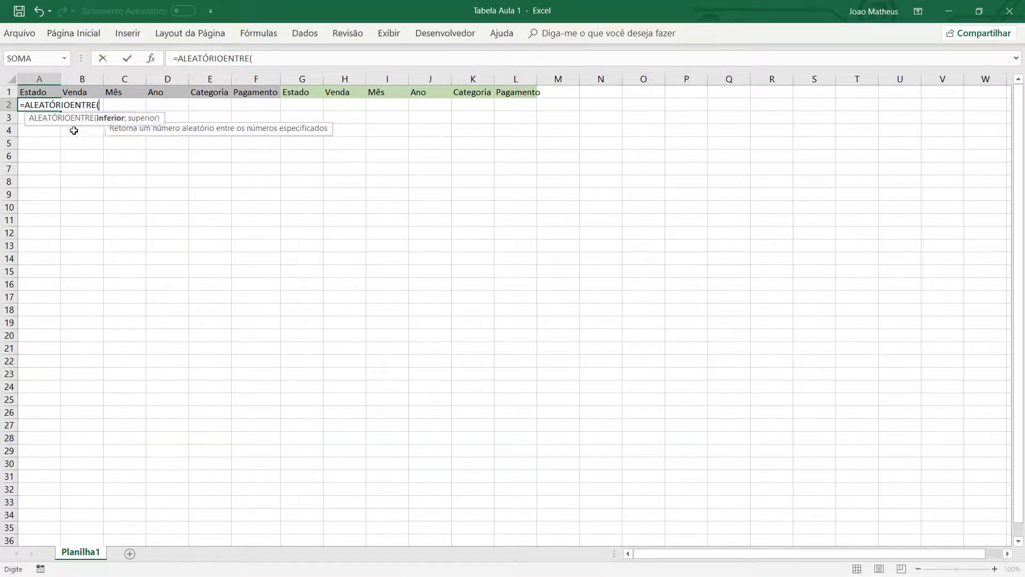
pyautogui.write('1;50')
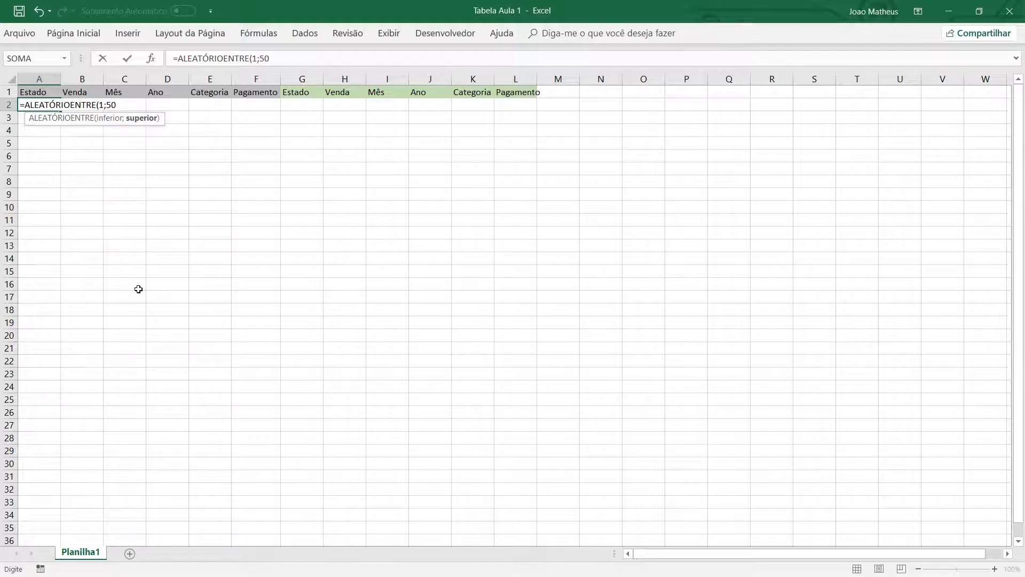
pyautogui.write(')')
pyautogui.press('Return')
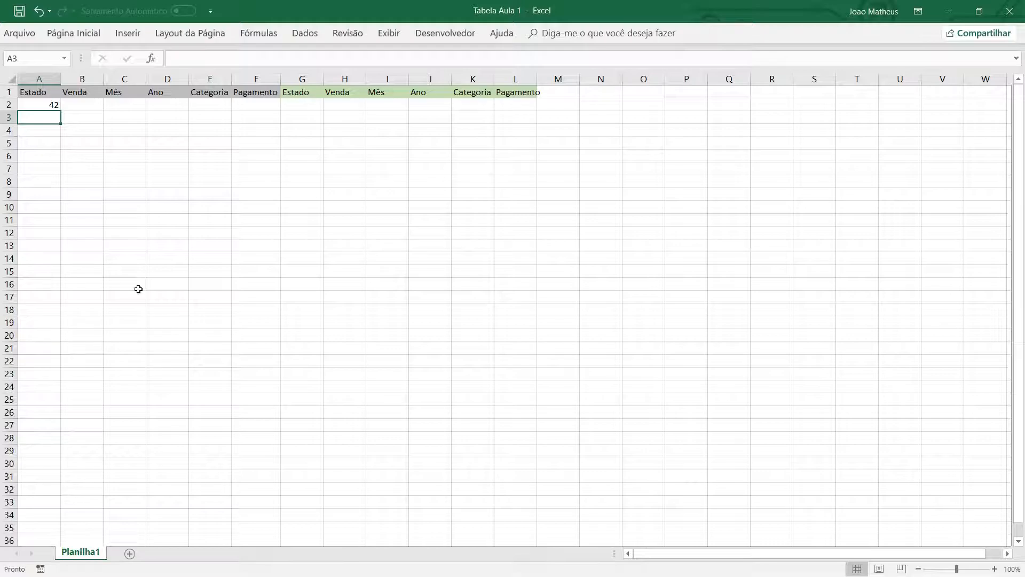
# Try the English-named formula =RANDBETWEEN(1,5) in A3 and clear the cell.
pyautogui.write('=R')
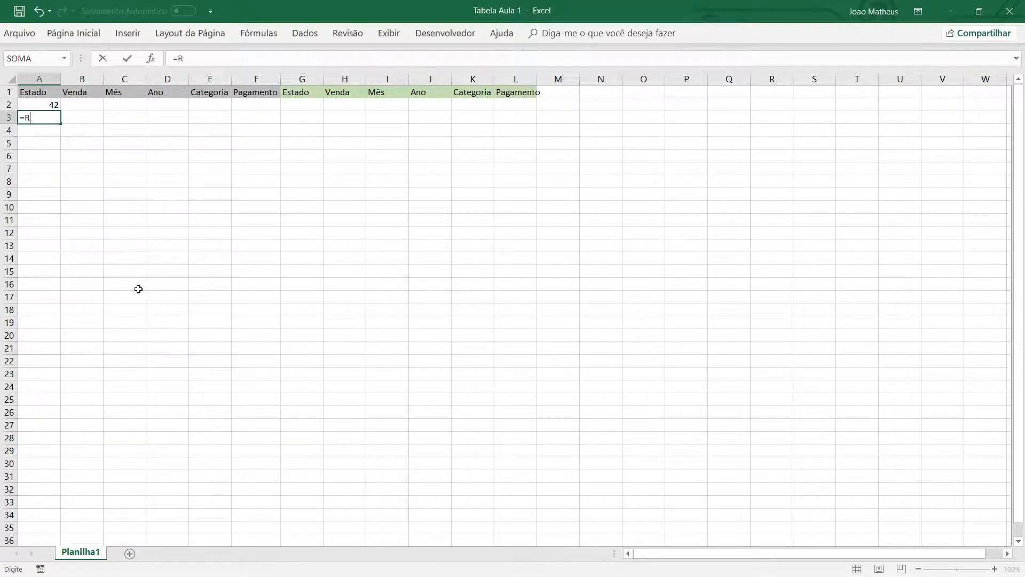
pyautogui.write('ANDBETWEEN(1,50')
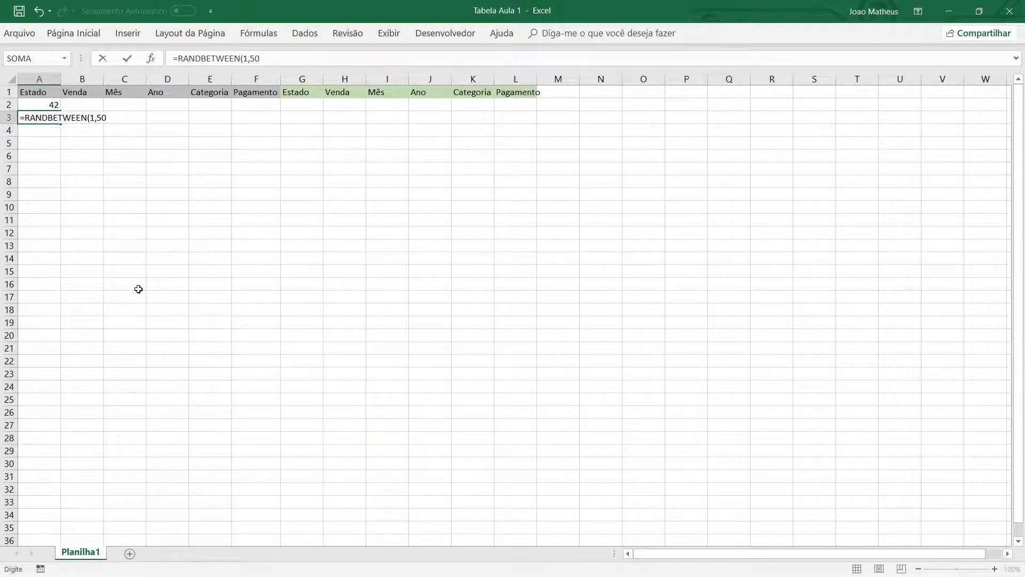
pyautogui.write(')')
pyautogui.press('Return')
pyautogui.press('Up')
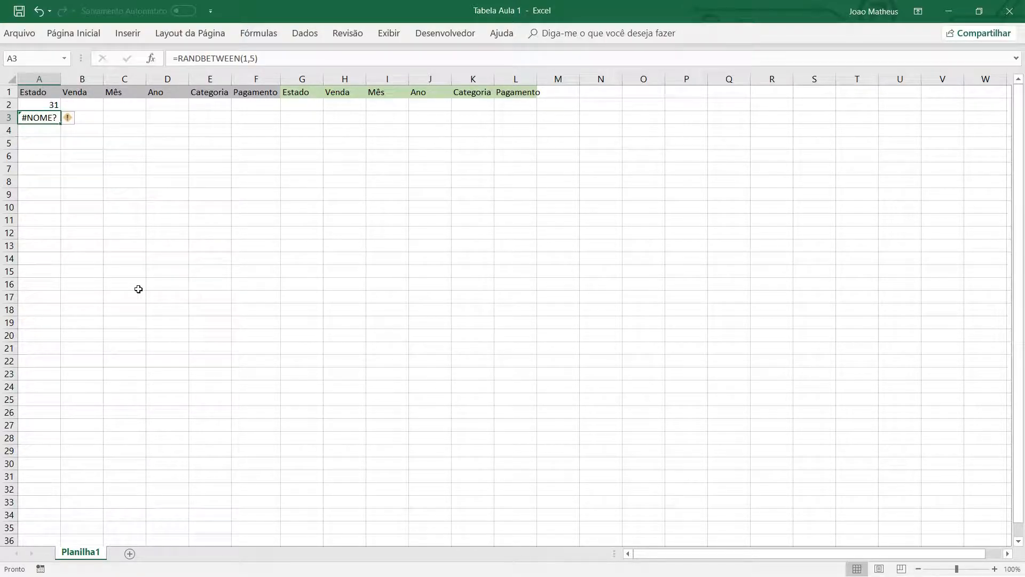
pyautogui.press('Delete')
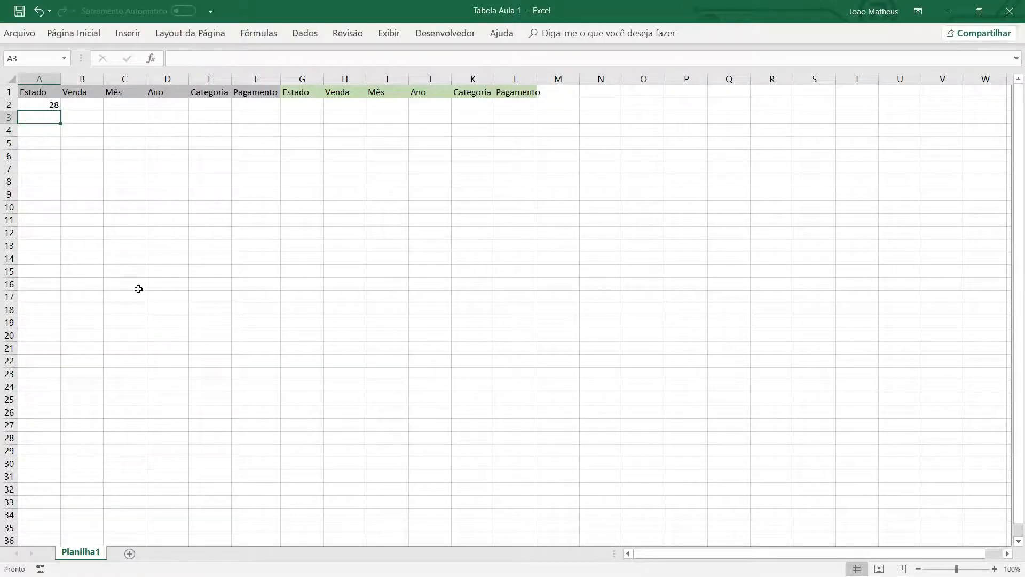
# Fill the random-number formula in A2 down the Estado column to row 4001.
pyautogui.click(37, 107)
pyautogui.moveTo(60, 110); pyautogui.dragTo(60, 330)
pyautogui.click(110, 309)
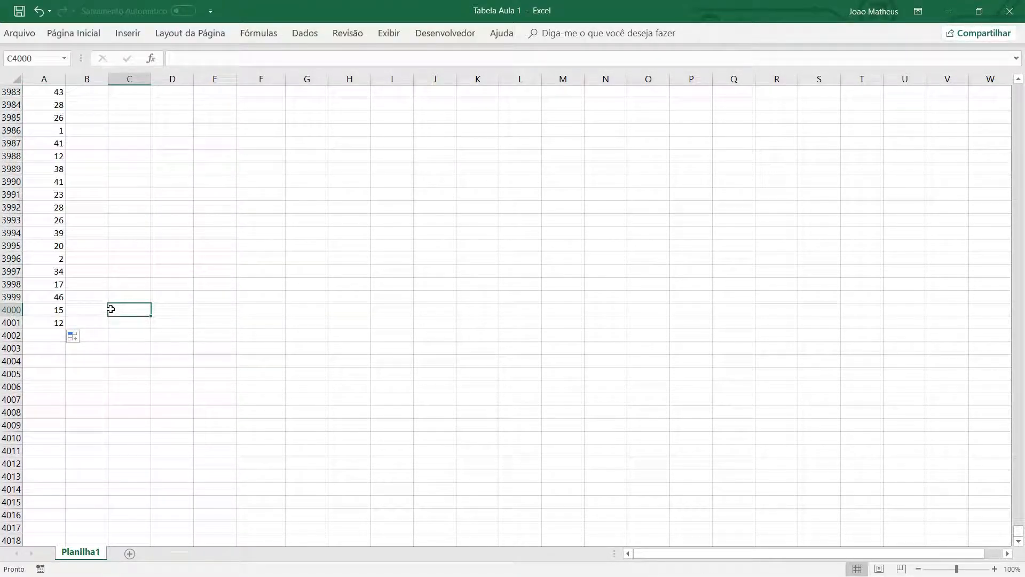
# Enter the formula =ALEATÓRIOENTRE(2017;2018) in D2 under the first Ano header.
pyautogui.hotkey('ctrl', 'Up')
pyautogui.press('Down')
pyautogui.press('Left')
pyautogui.press('Right')
pyautogui.press('Left')
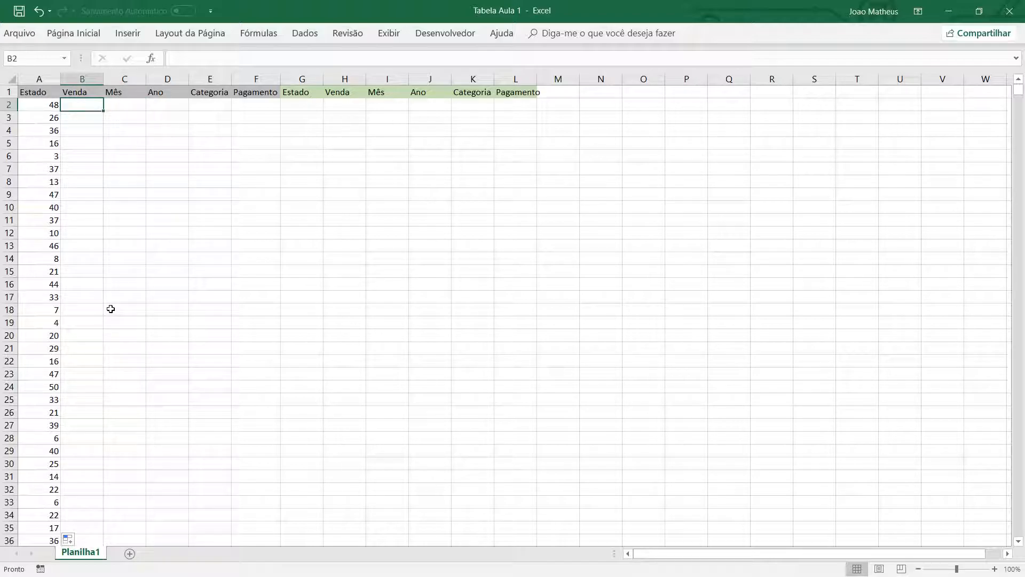
pyautogui.press('Right')
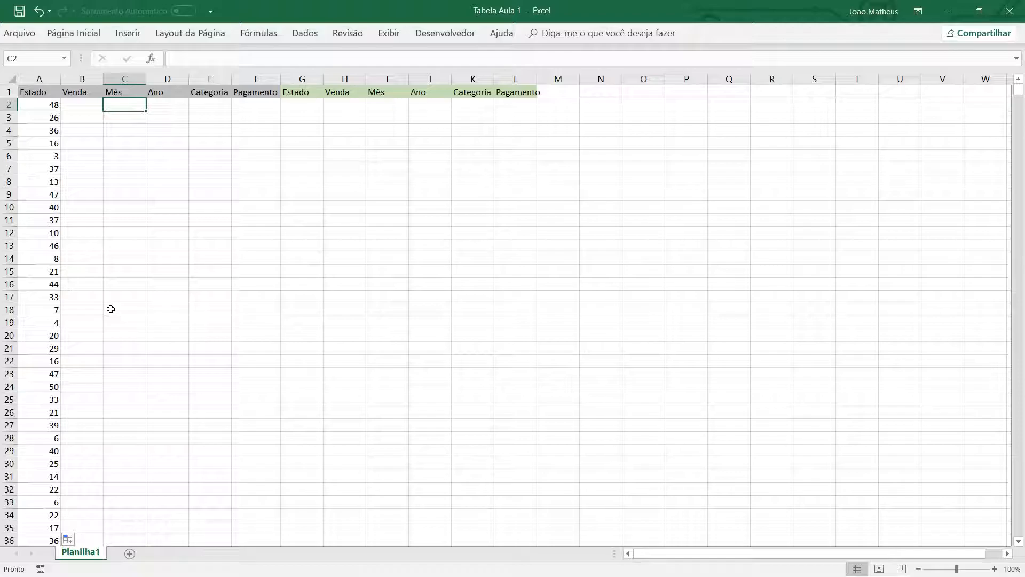
pyautogui.press('Right')
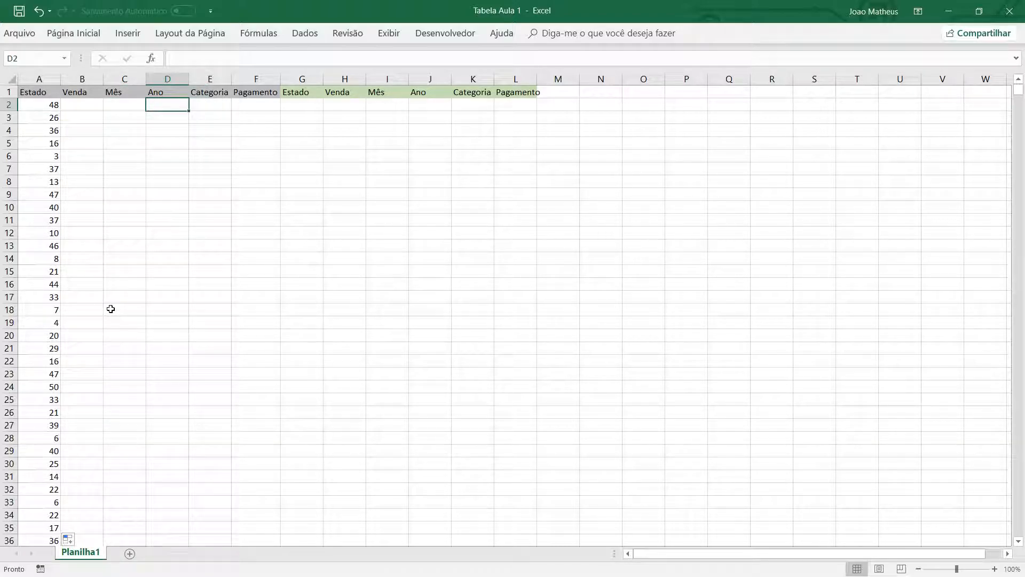
pyautogui.write('=RA')
pyautogui.press('BackSpace')
pyautogui.press('BackSpace')
pyautogui.write('ALEA')
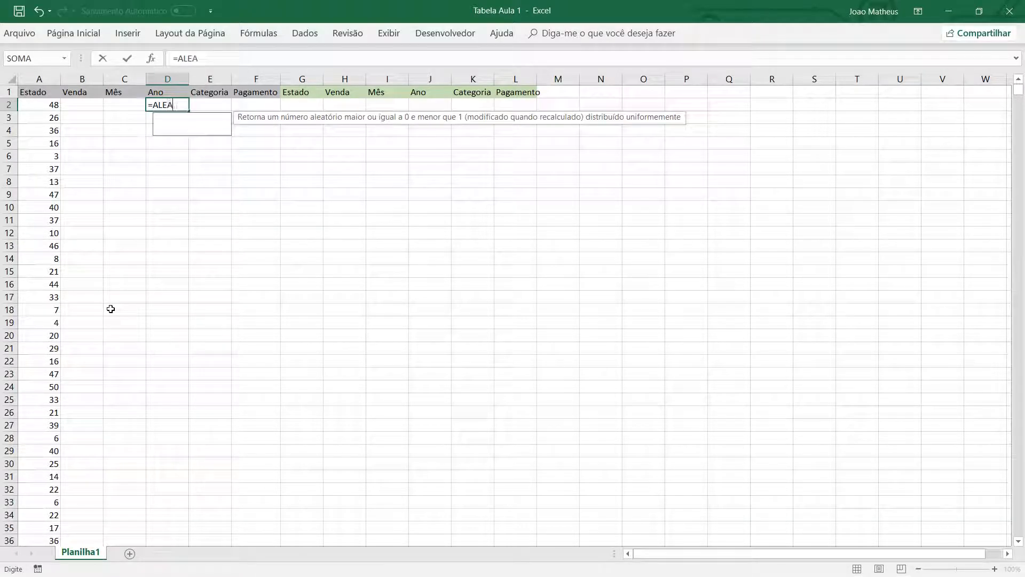
pyautogui.doubleClick(176, 129)
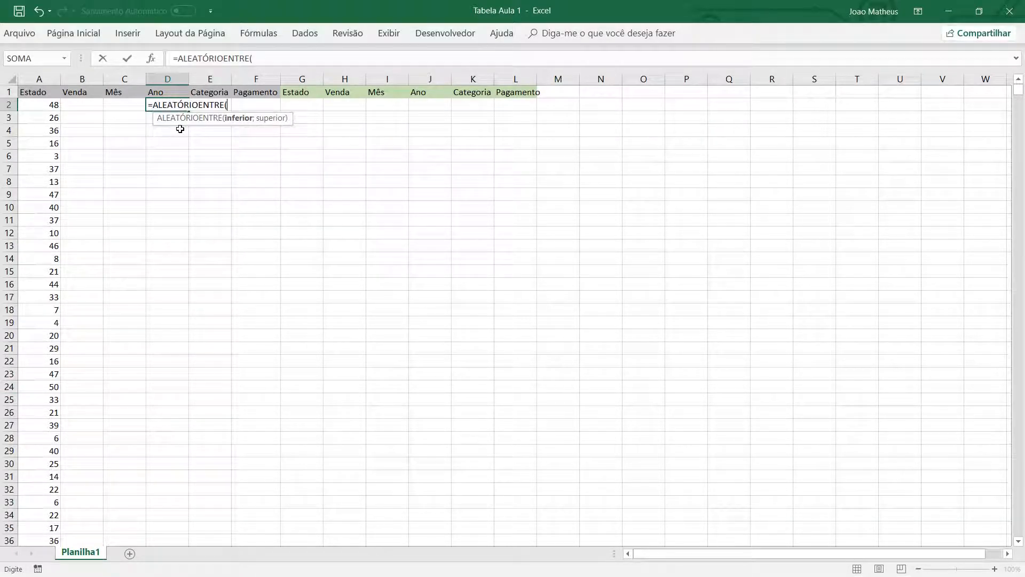
pyautogui.write('2017;')
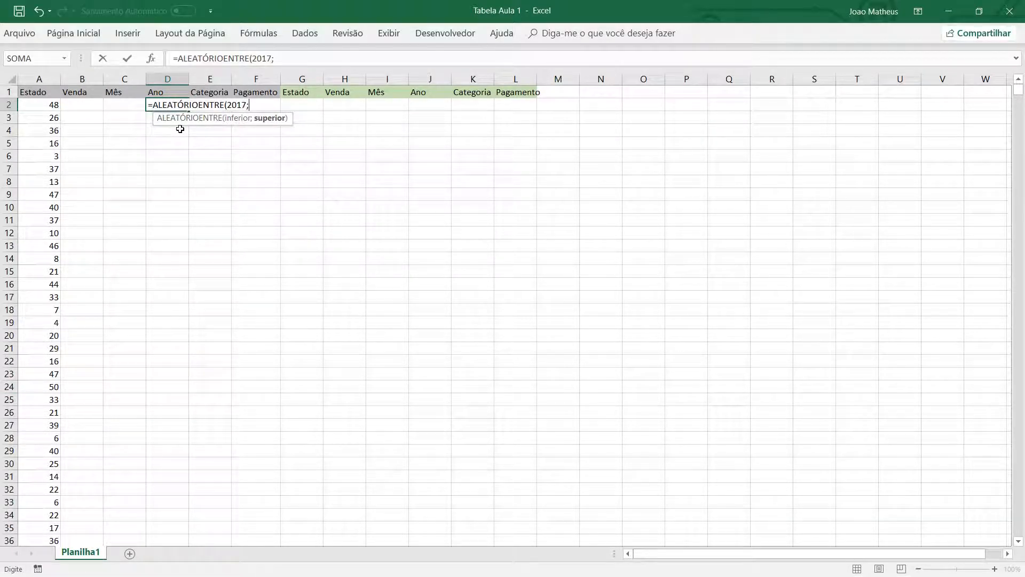
pyautogui.write('2018)')
pyautogui.press('Return')
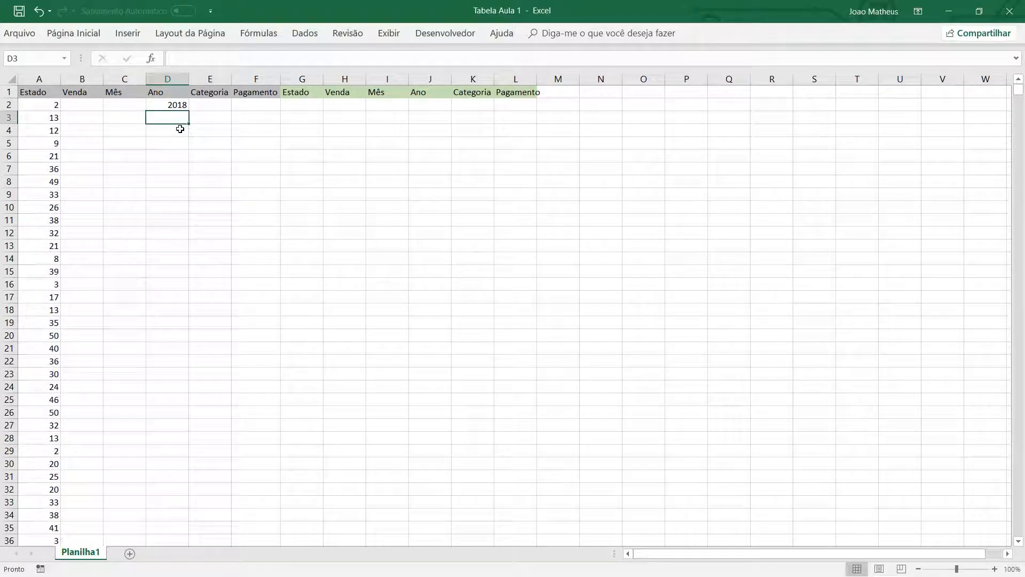
# Start an SE formula in C2 under the first Mês header with the logical test D2=2018.
pyautogui.click(139, 105)
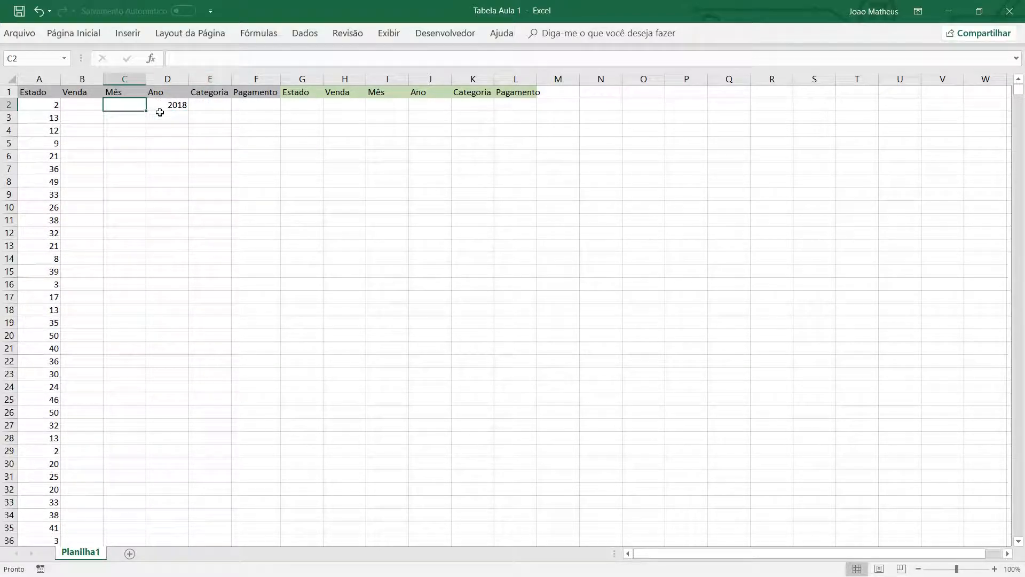
pyautogui.click(321, 57)
pyautogui.write('=if')
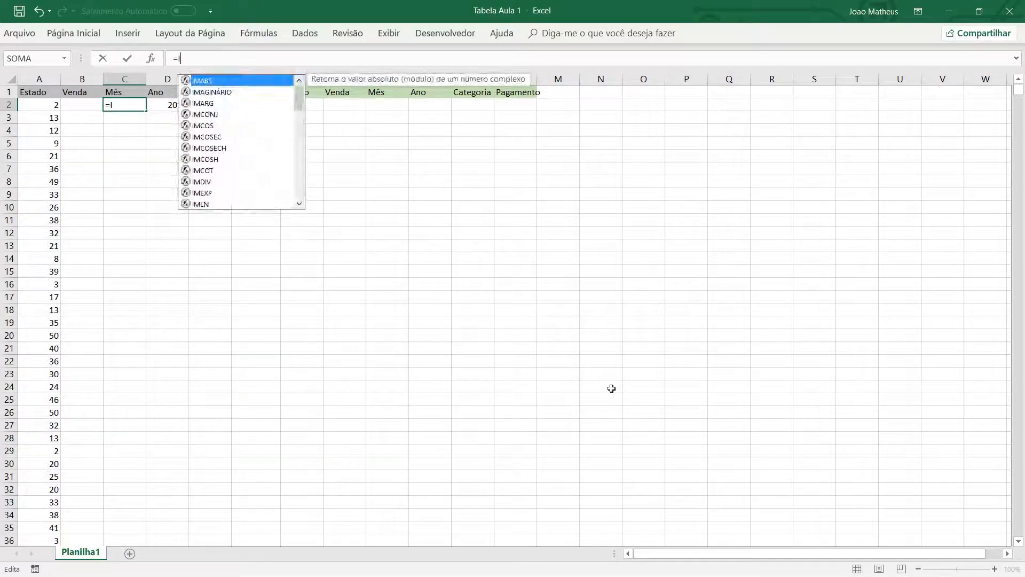
pyautogui.press('BackSpace')
pyautogui.press('BackSpace')
pyautogui.write('SE')
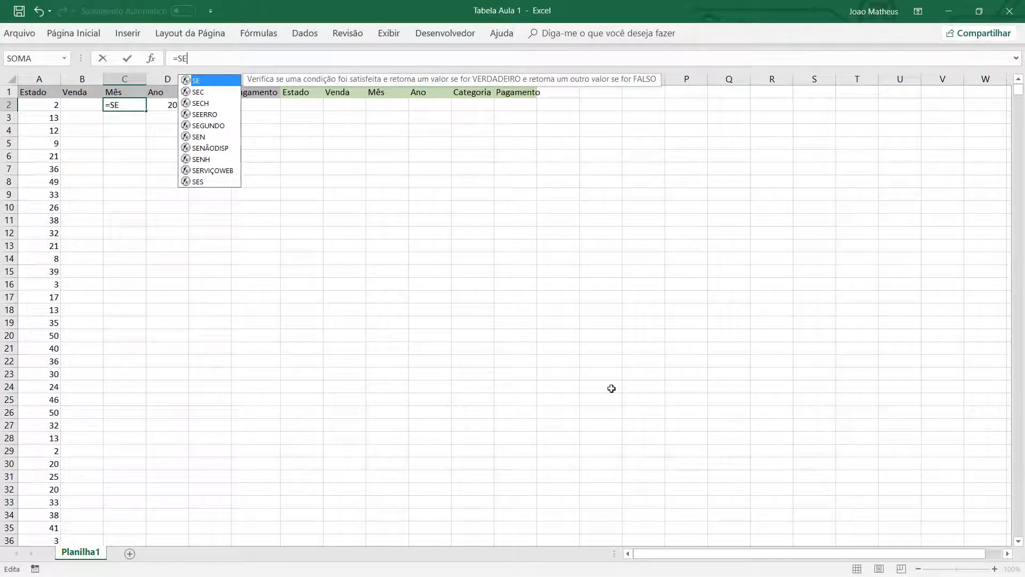
pyautogui.write('(')
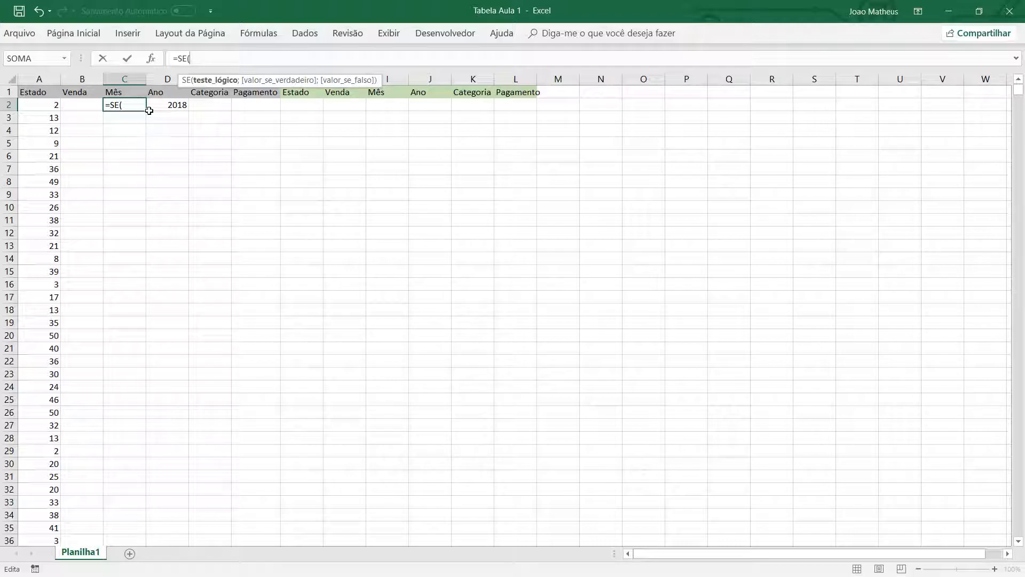
pyautogui.click(166, 108)
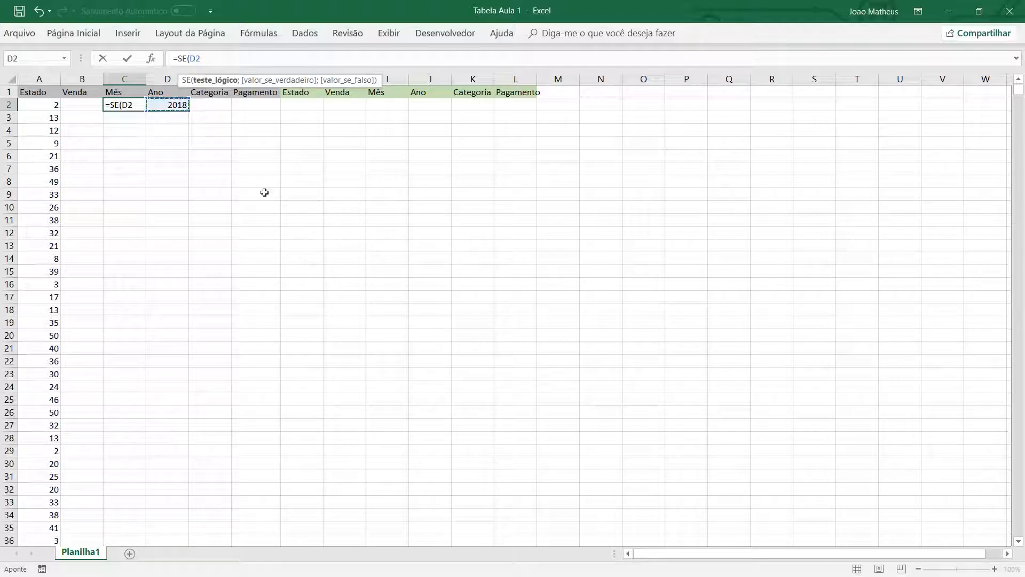
pyautogui.write('=2018')
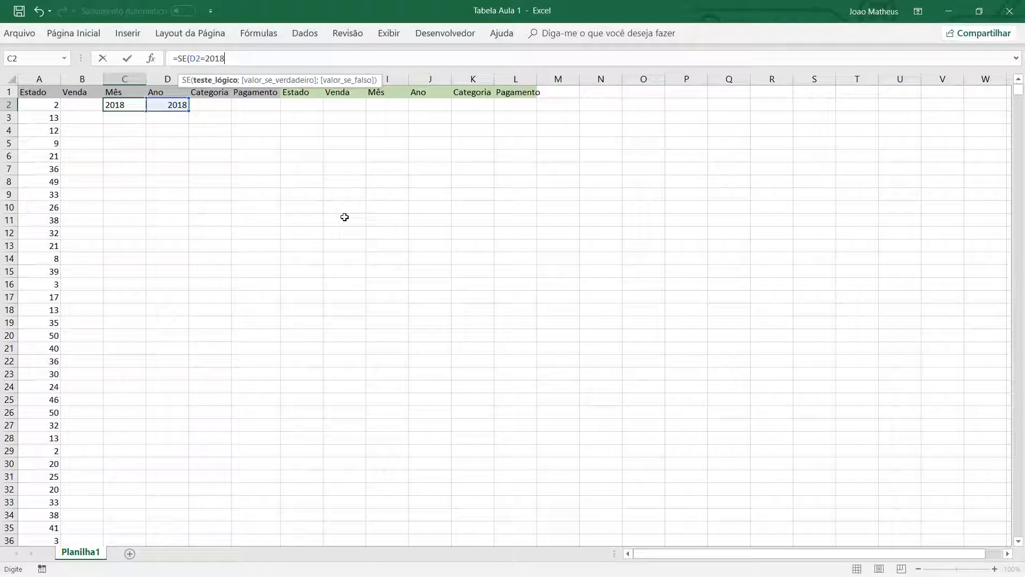
pyautogui.write(';')
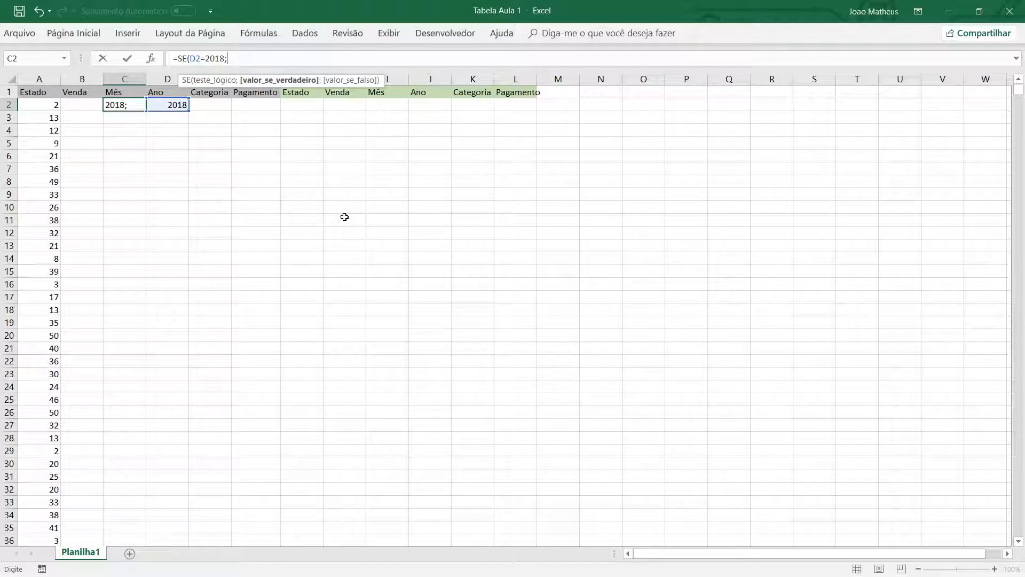
# Set the true result of the SE formula in C2 to ALEATÓRIOENTRE(1;9).
pyautogui.write('ALEA')
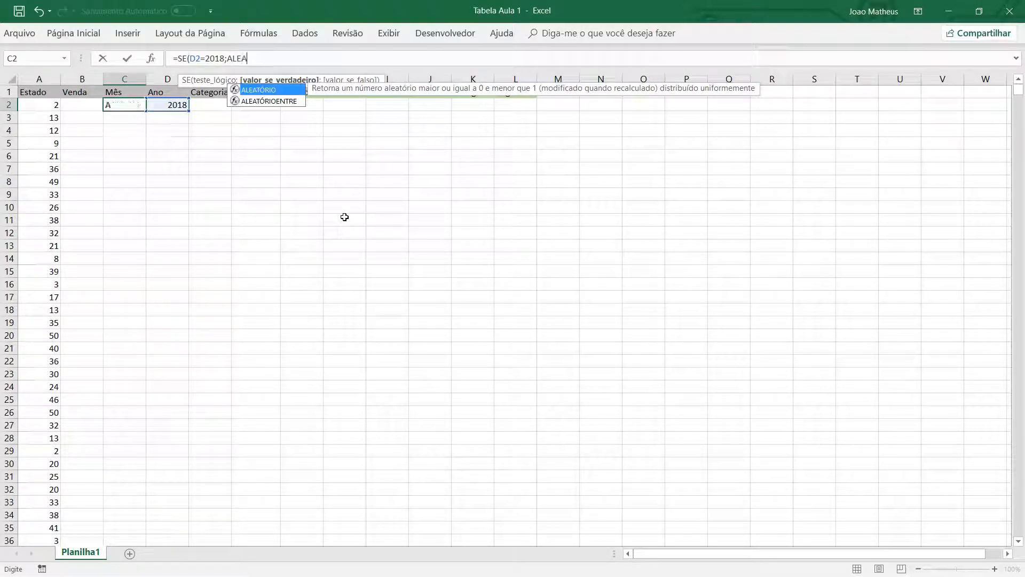
pyautogui.click(280, 97)
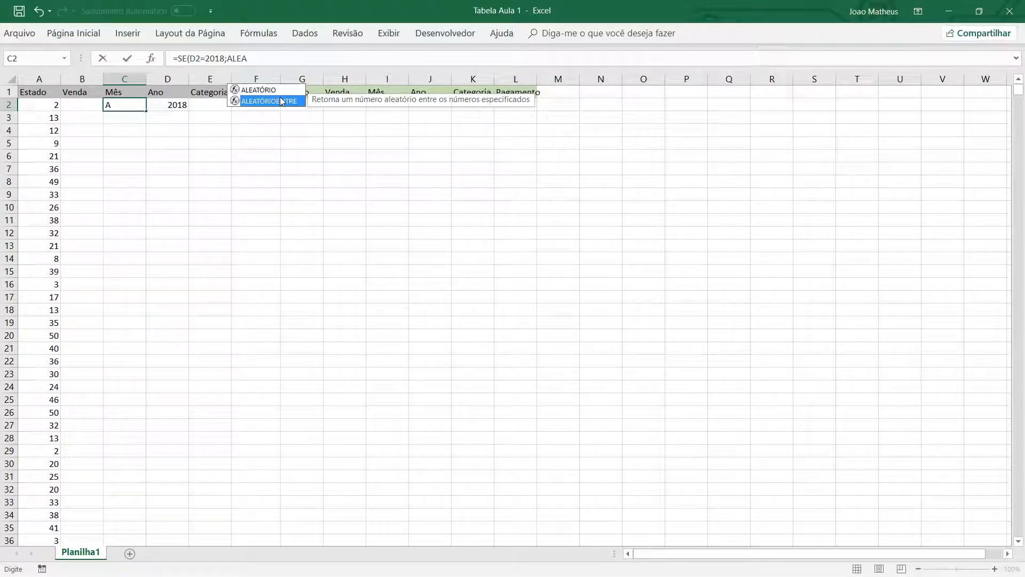
pyautogui.doubleClick(280, 98)
pyautogui.click(279, 97)
pyautogui.press('BackSpace')
pyautogui.press('BackSpace')
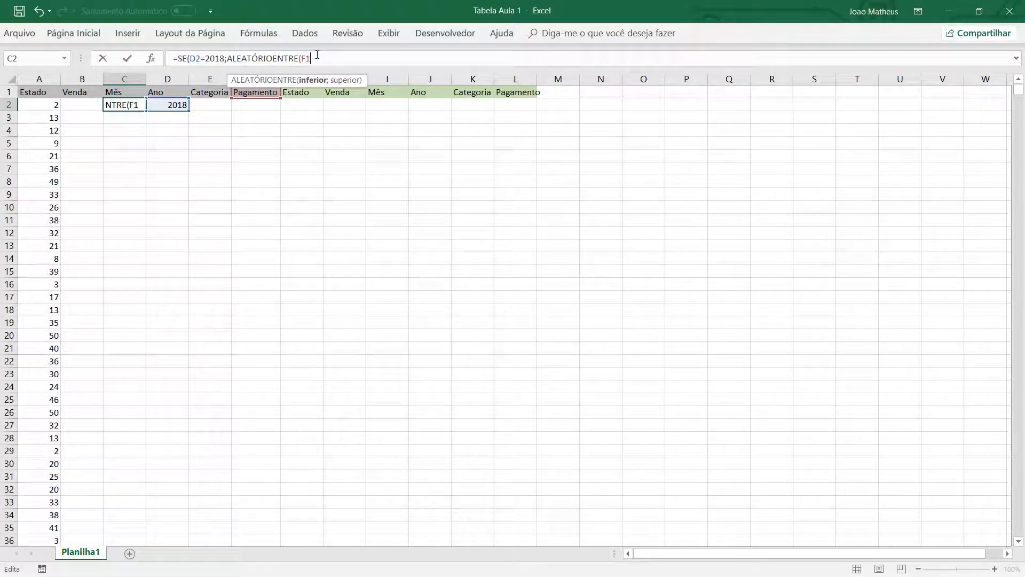
pyautogui.write('1;9);')
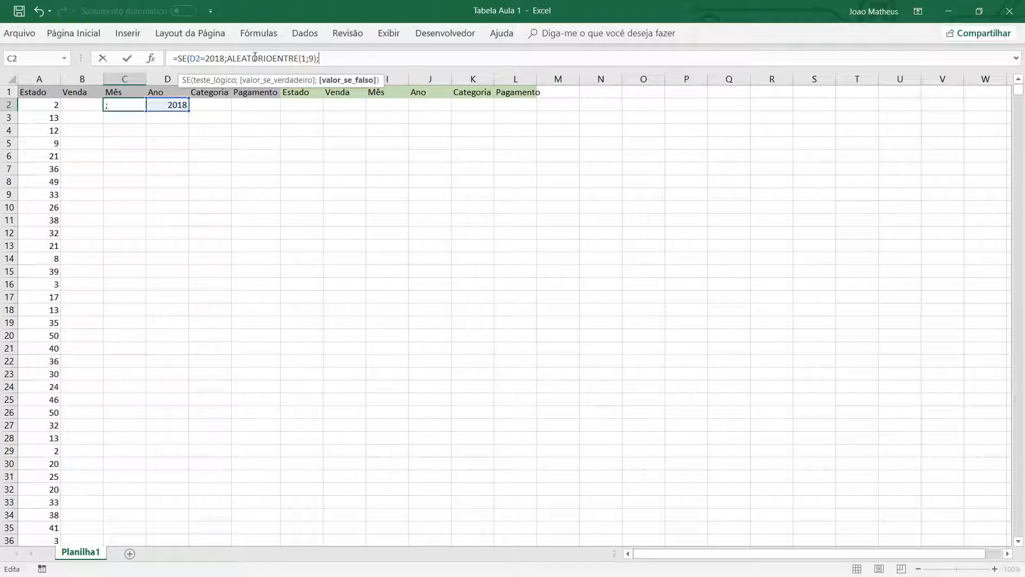
# Complete the SE formula in C2 with the false result ALEATÓRIOENTRE(1;12), reusing a copy of the true result.
pyautogui.moveTo(226, 57); pyautogui.dragTo(318, 58)
pyautogui.hotkey('ctrl', 'c')
pyautogui.click(342, 58)
pyautogui.hotkey('ctrl', 'v')
pyautogui.press('BackSpace')
pyautogui.press('BackSpace')
pyautogui.press('BackSpace')
pyautogui.write('12)')
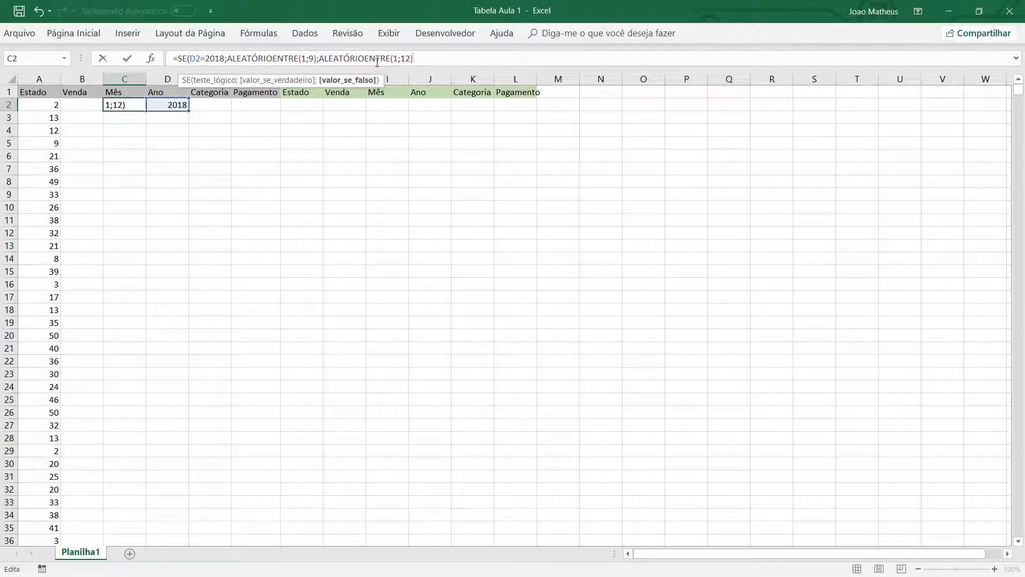
pyautogui.write(')')
pyautogui.press('Return')
# Start the sale formula in B2 under the first Venda header with =ALEATÓRIOENTRE(80;85)*.
pyautogui.press('Up')
pyautogui.press('Left')
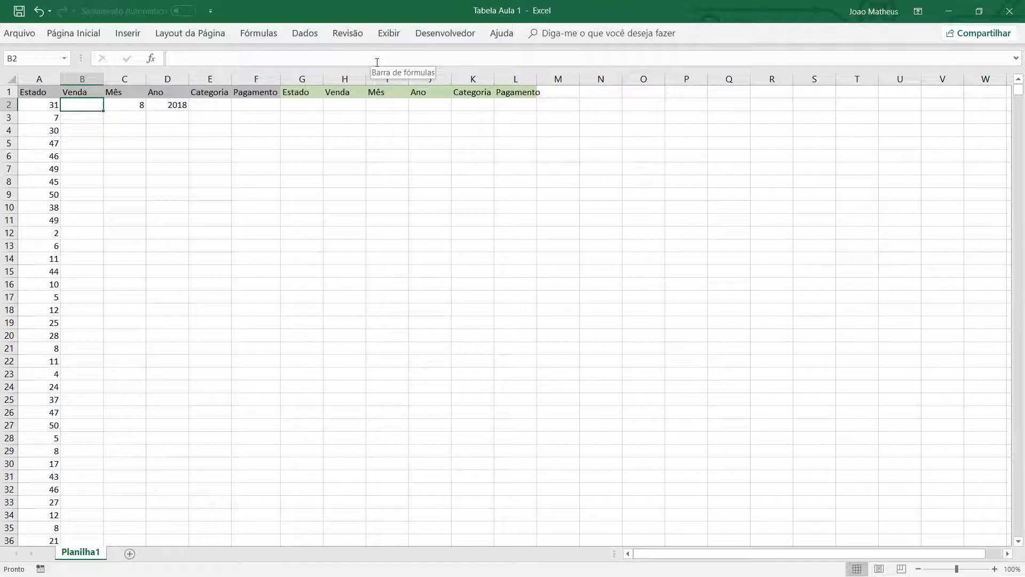
pyautogui.write('=')
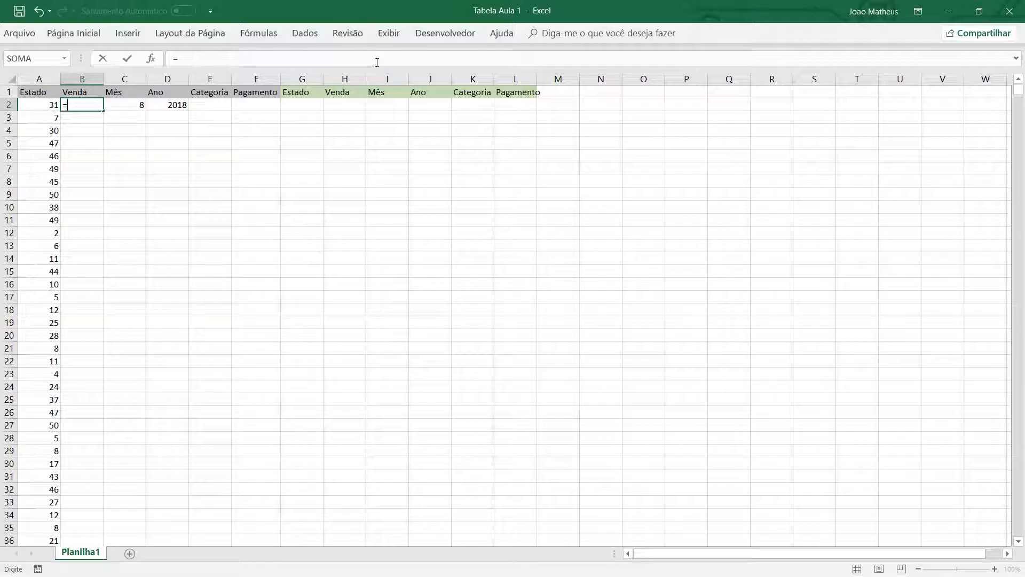
pyautogui.write('ALEATO')
pyautogui.press('BackSpace')
pyautogui.press('BackSpace')
pyautogui.click(107, 130)
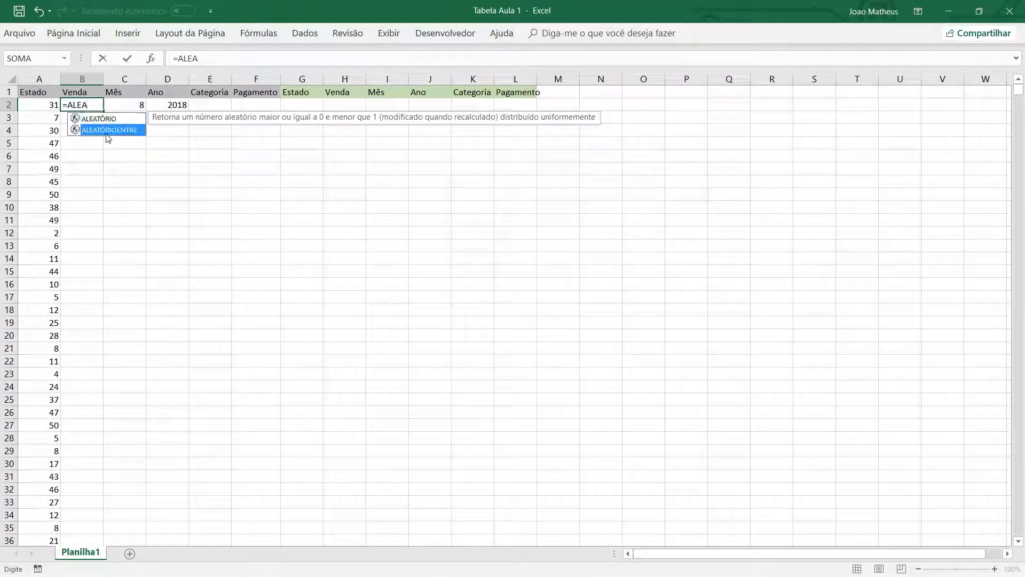
pyautogui.doubleClick(109, 131)
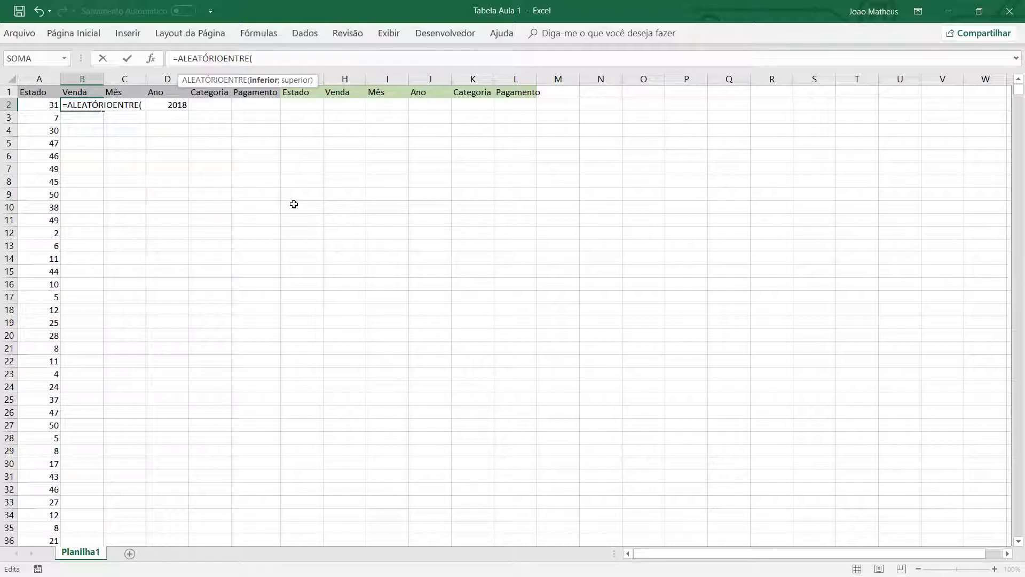
pyautogui.write('80;85')
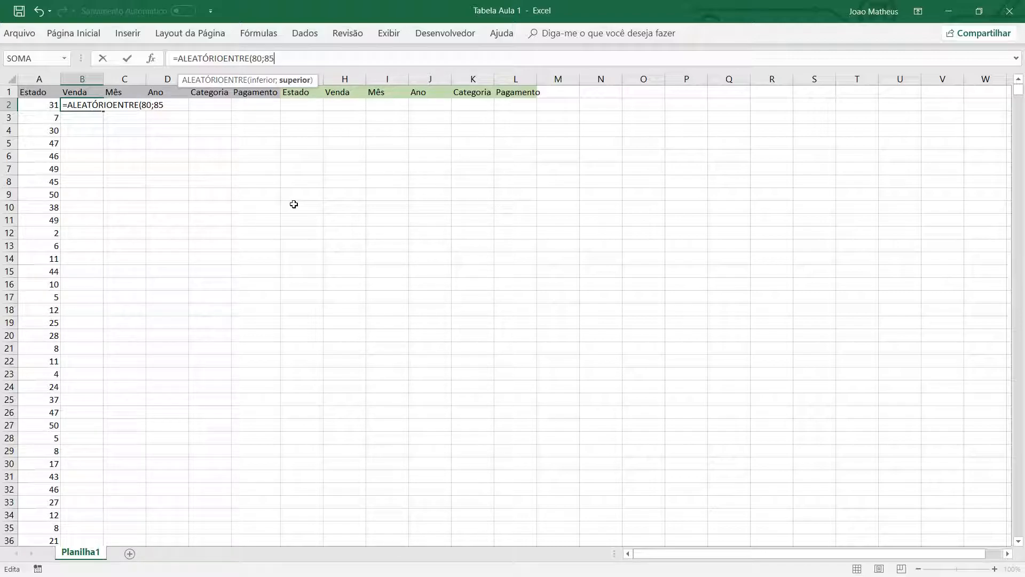
pyautogui.write(')*')
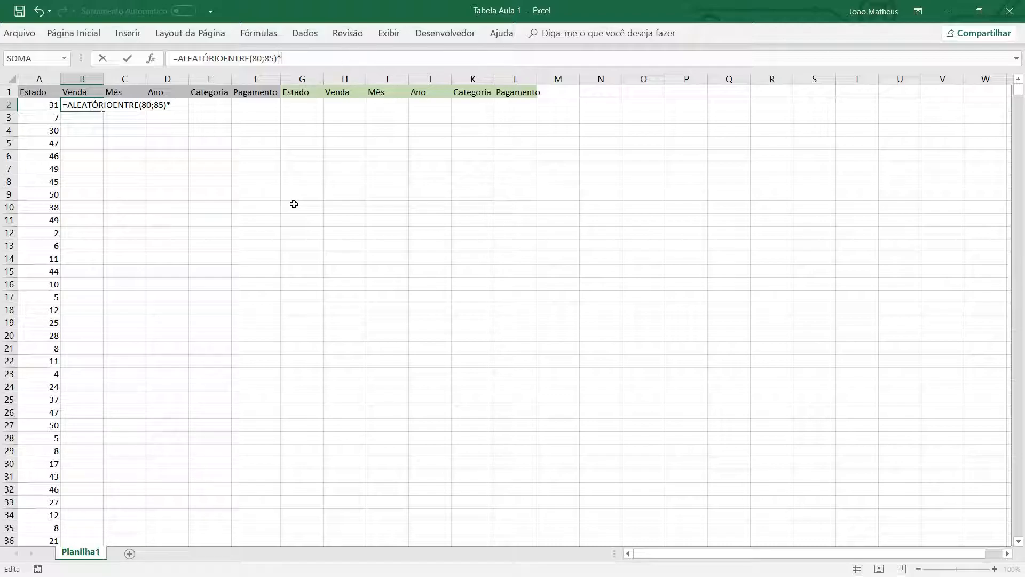
# Complete the B2 formula with the factors RAIZ(RAIZ(C2))*(D2-2000)*(D2-2000).
pyautogui.write('SQR')
pyautogui.press('BackSpace')
pyautogui.press('BackSpace')
pyautogui.press('BackSpace')
pyautogui.write('RA')
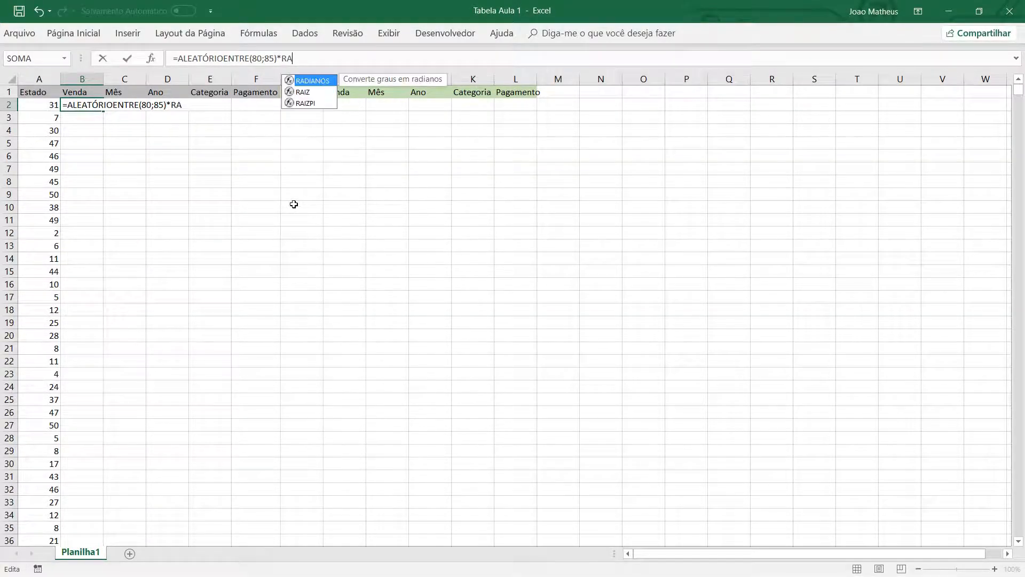
pyautogui.write('IZ(')
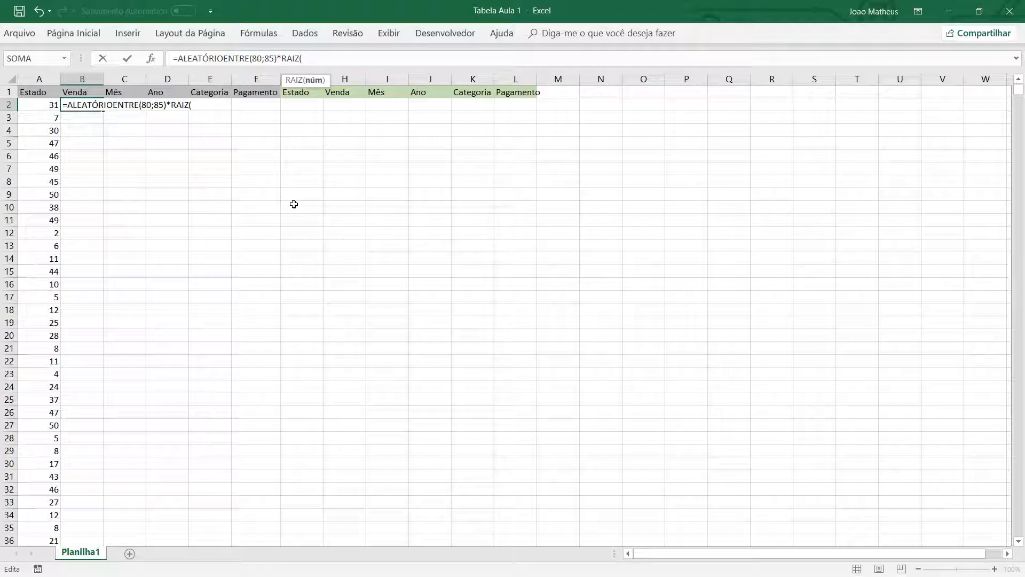
pyautogui.write('RAIZ(')
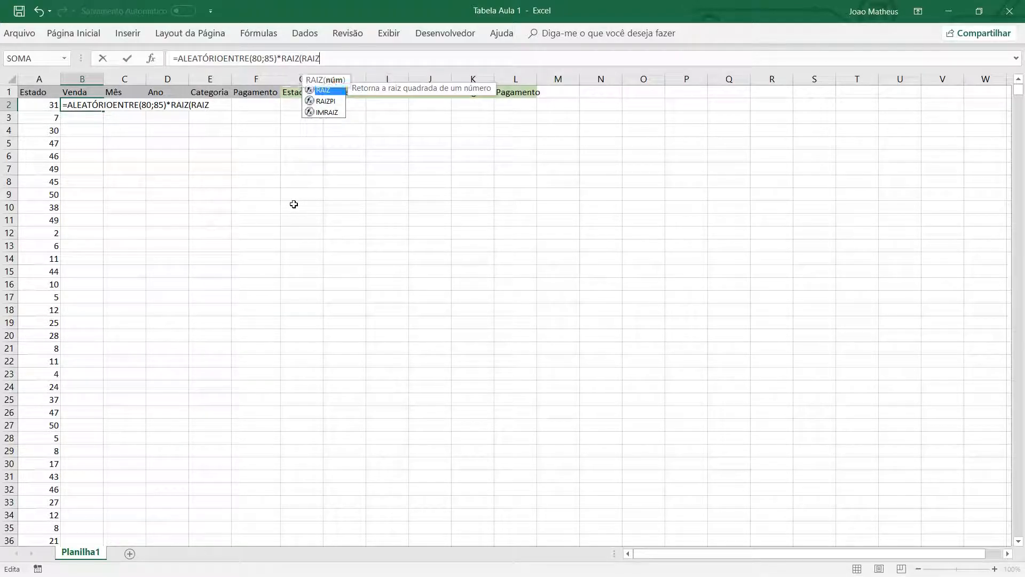
pyautogui.write('C2))')
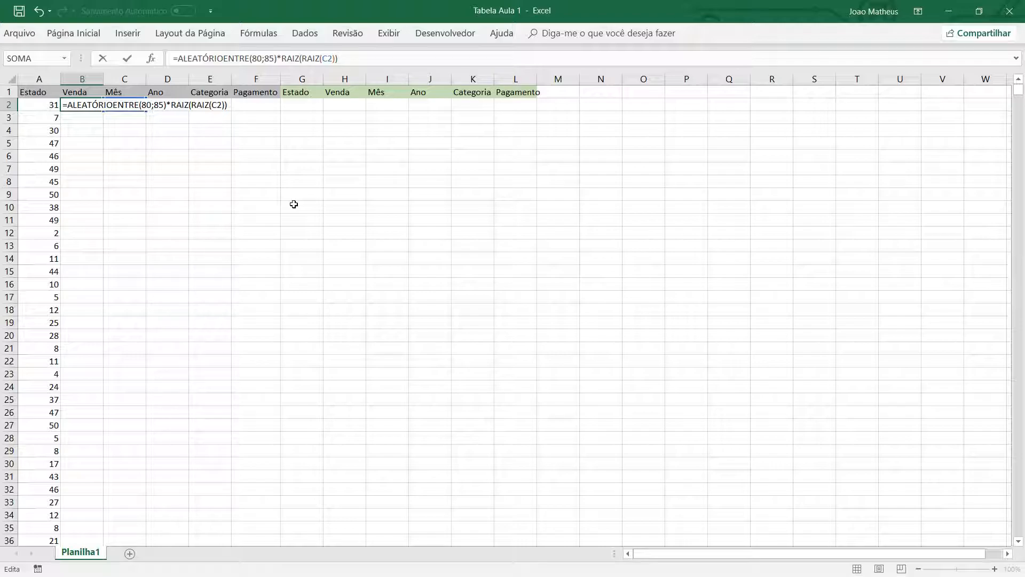
pyautogui.write('*(D2-2000)')
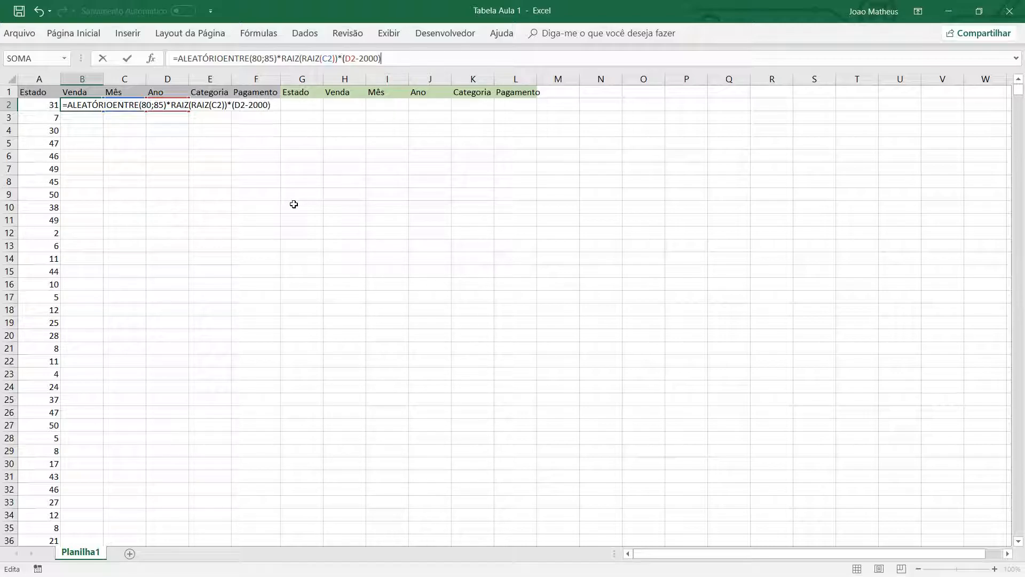
pyautogui.write('*(D2-2000)')
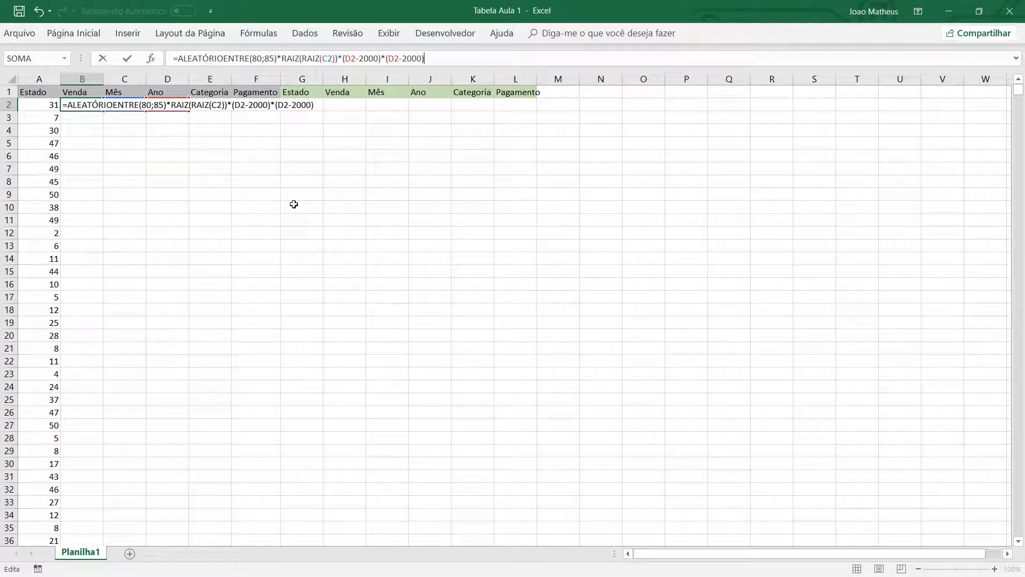
pyautogui.press('Return')
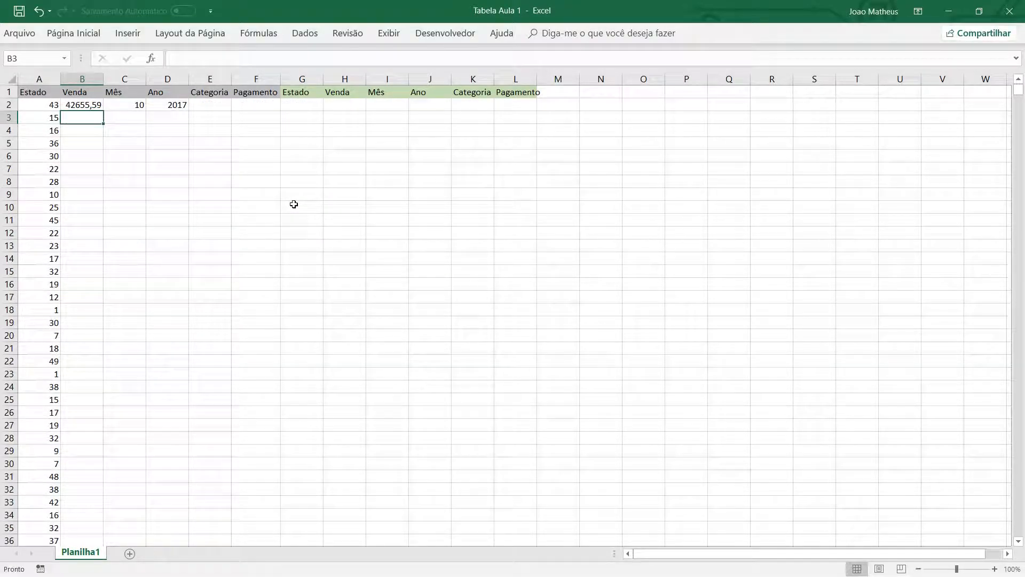
# Divide the Venda formula in B2 by 100.
pyautogui.click(80, 104)
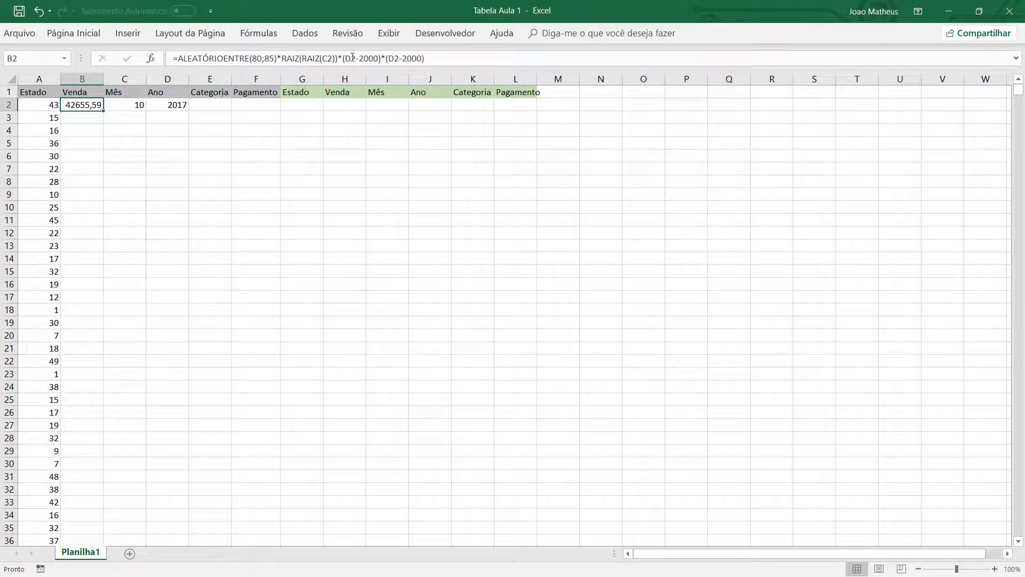
pyautogui.click(457, 61)
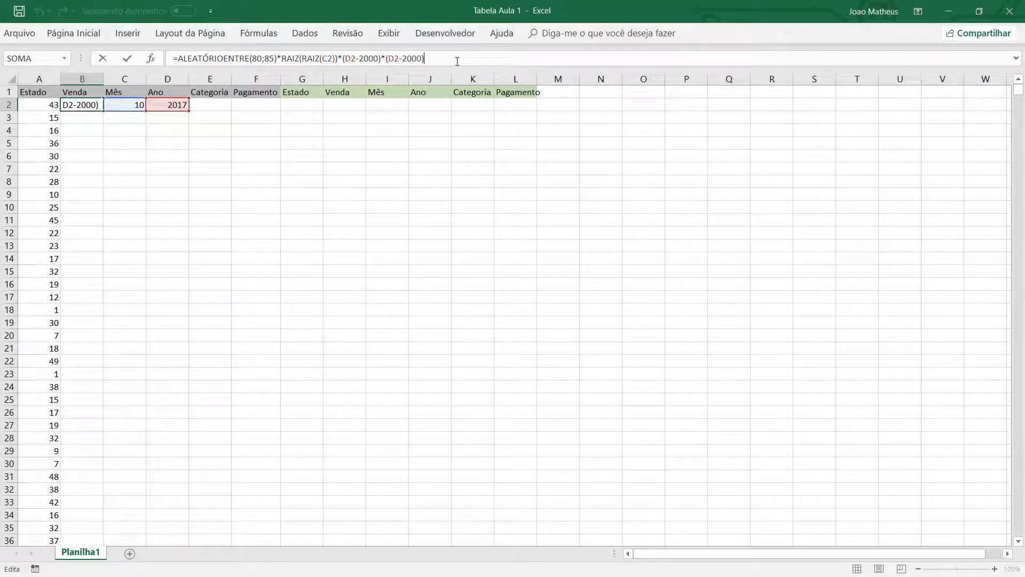
pyautogui.write('/100')
pyautogui.press('Return')
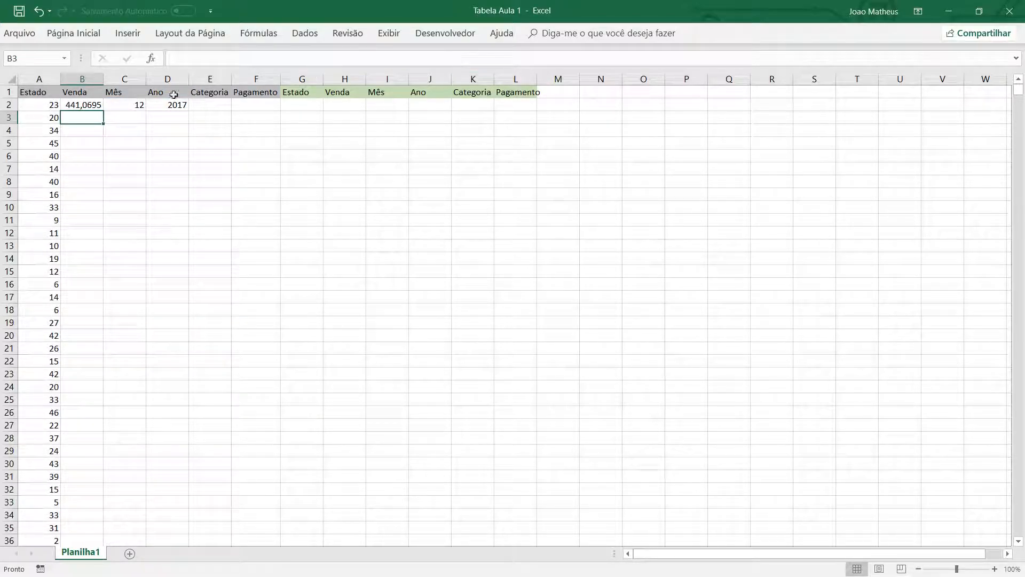
# Format the Venda value in B2 as R$ currency using the accounting number format.
pyautogui.click(73, 106)
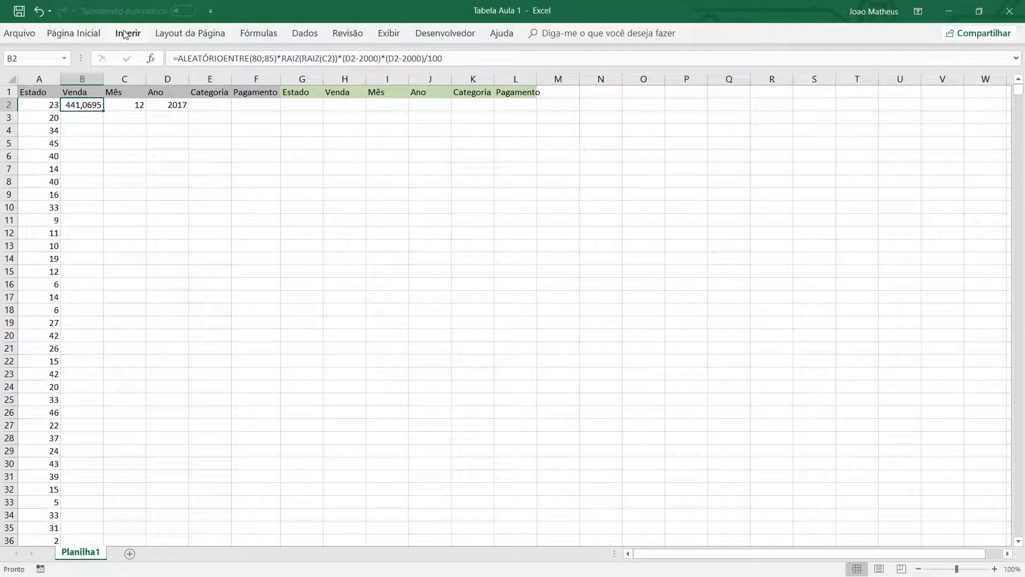
pyautogui.click(98, 34)
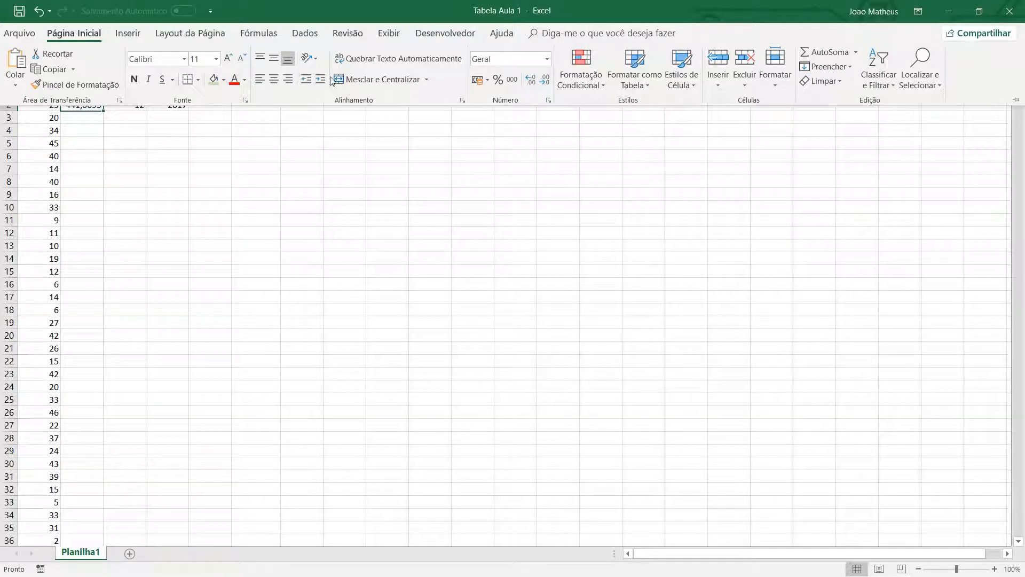
pyautogui.click(477, 79)
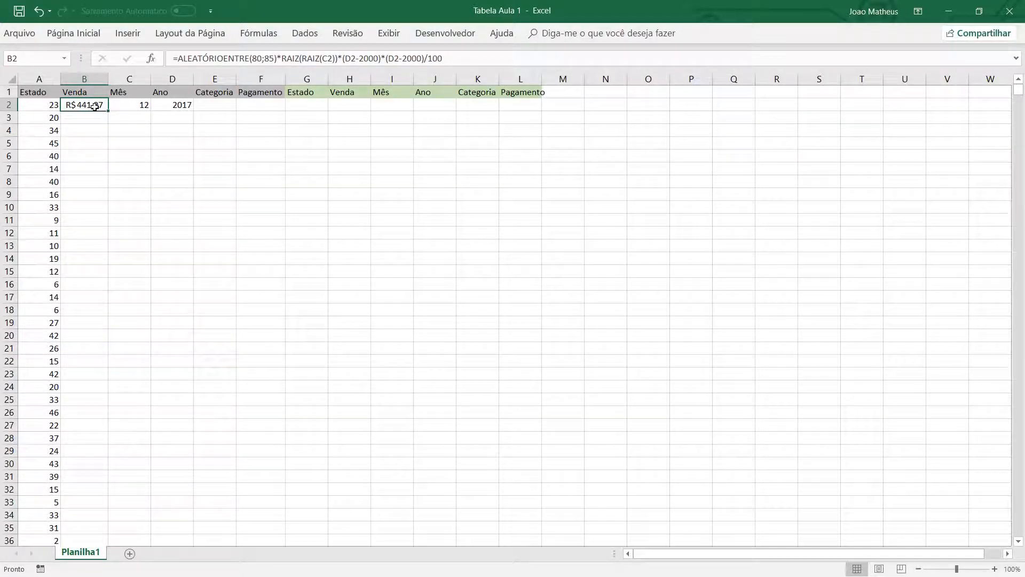
# Fill the formulas in B2:D2 down the Venda, Mês and Ano columns to row 4001.
pyautogui.moveTo(95, 107); pyautogui.dragTo(181, 105)
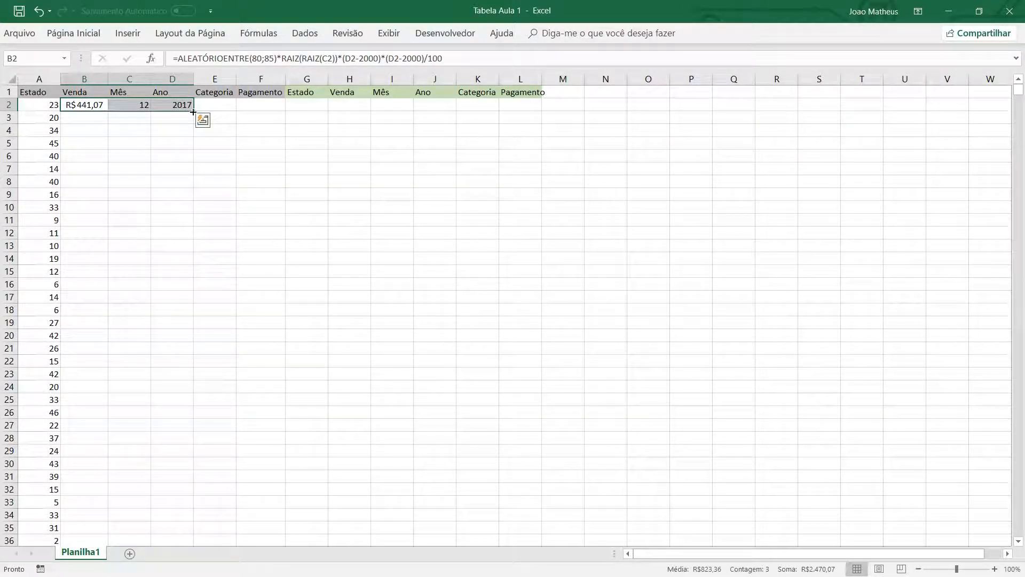
pyautogui.doubleClick(193, 112)
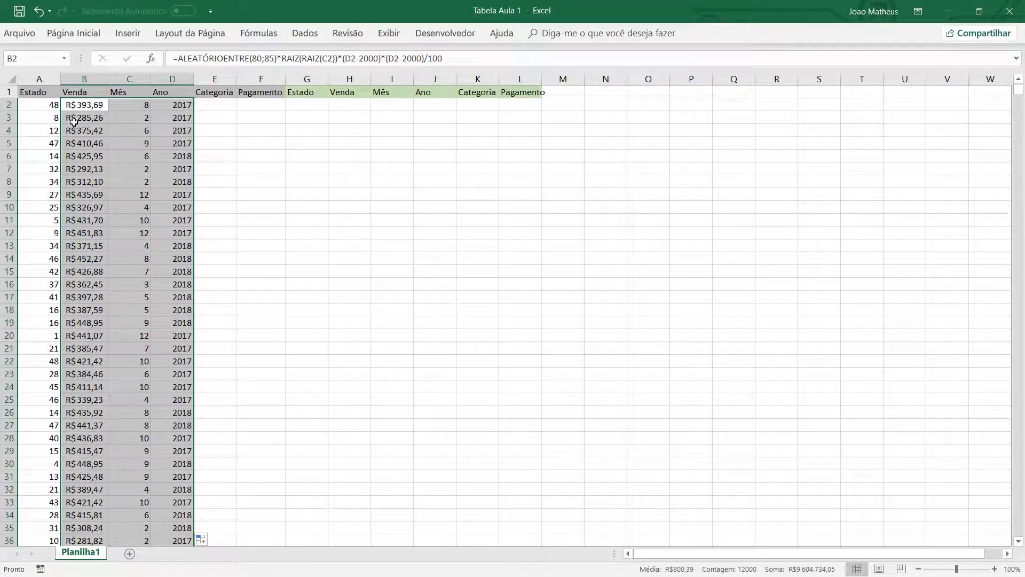
pyautogui.click(204, 107)
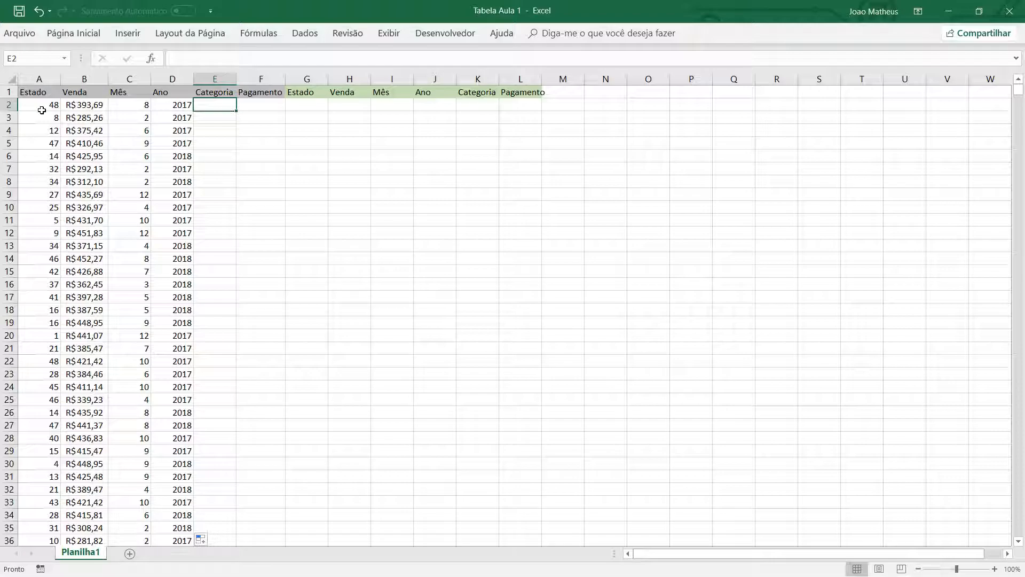
pyautogui.click(41, 110)
pyautogui.moveTo(54, 119); pyautogui.dragTo(58, 238)
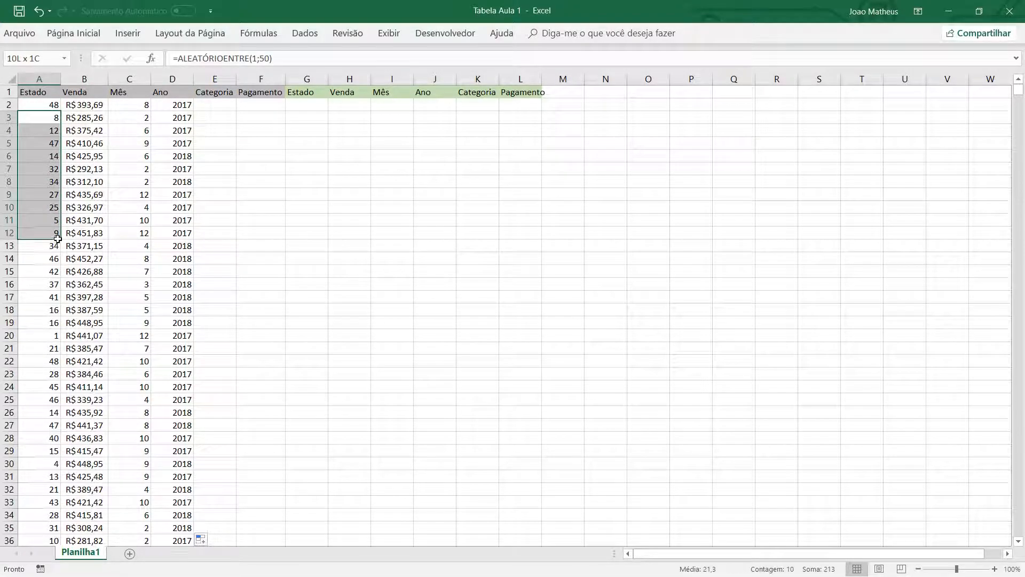
# Start an SE formula in E2, the first Categoria cell.
pyautogui.click(209, 107)
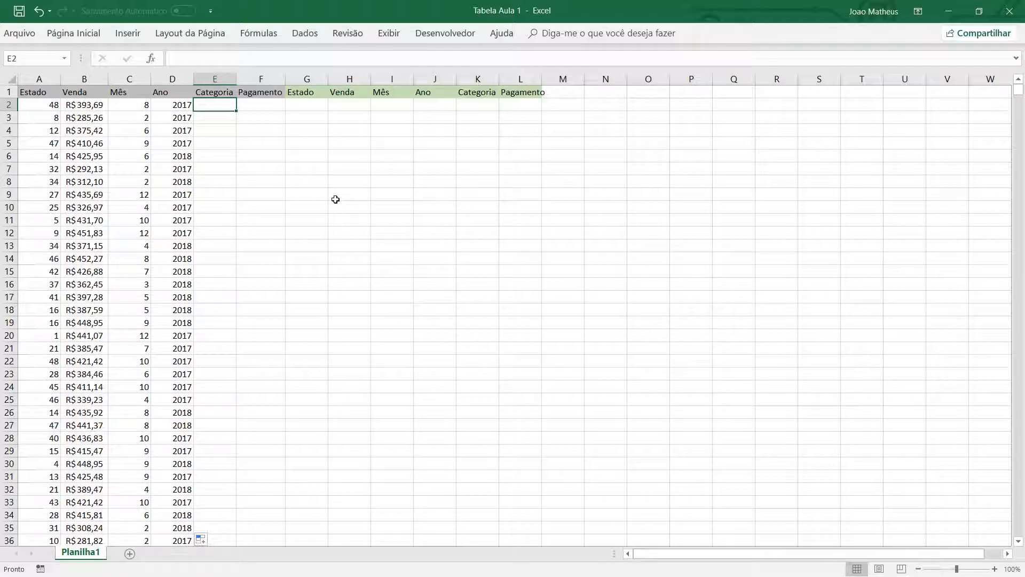
pyautogui.write('=')
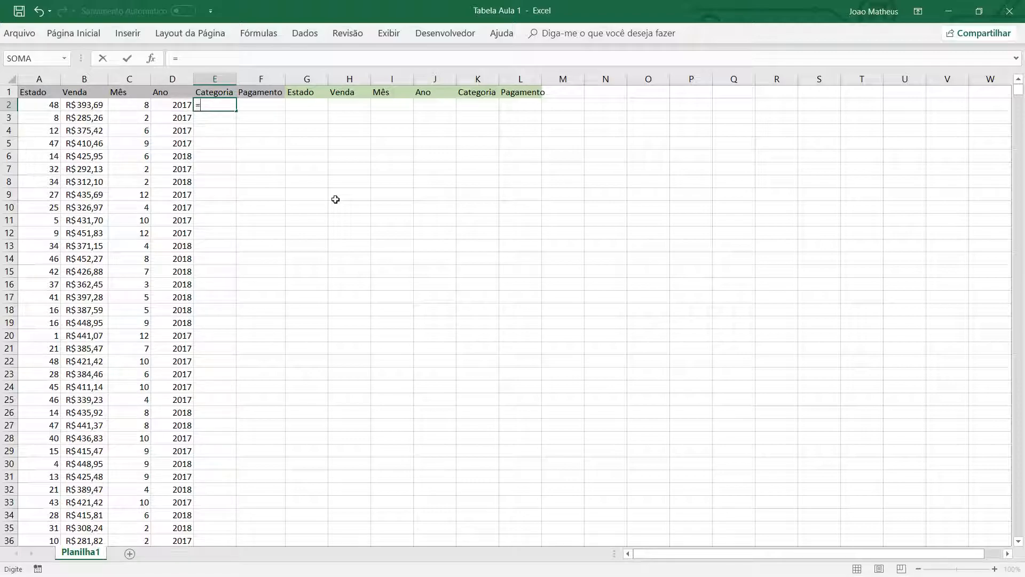
pyautogui.write('SE')
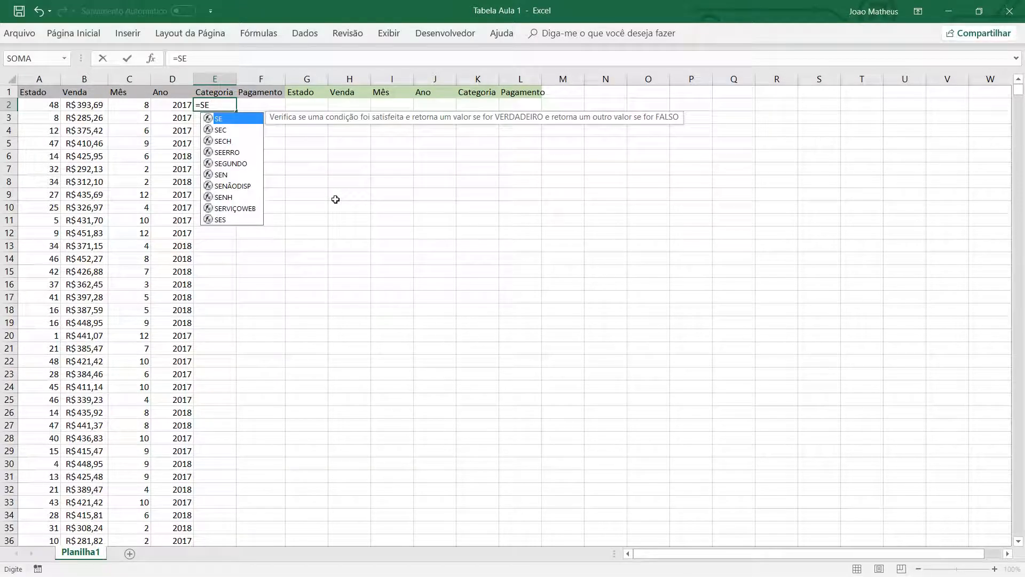
pyautogui.write('(')
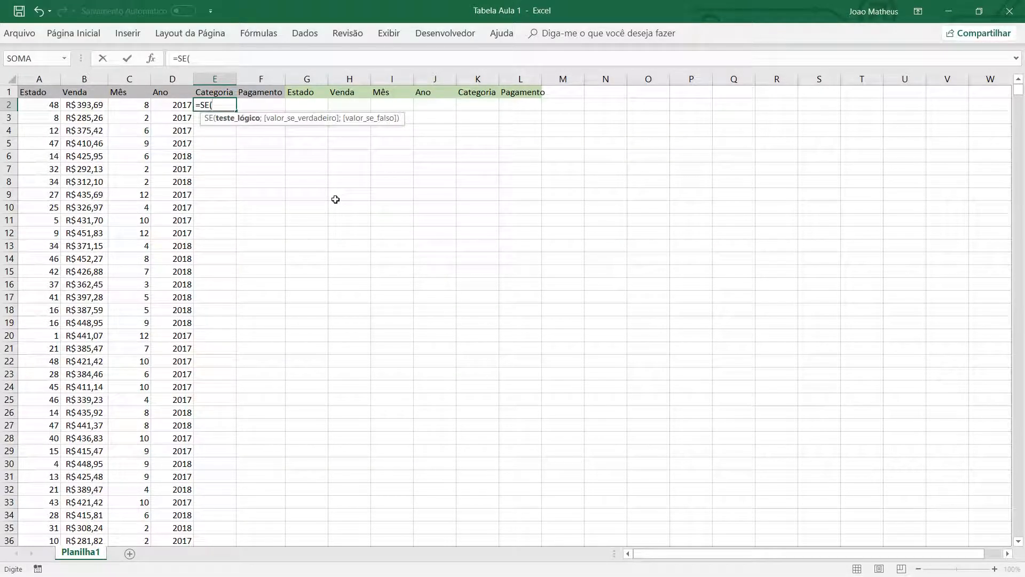
pyautogui.write('E')
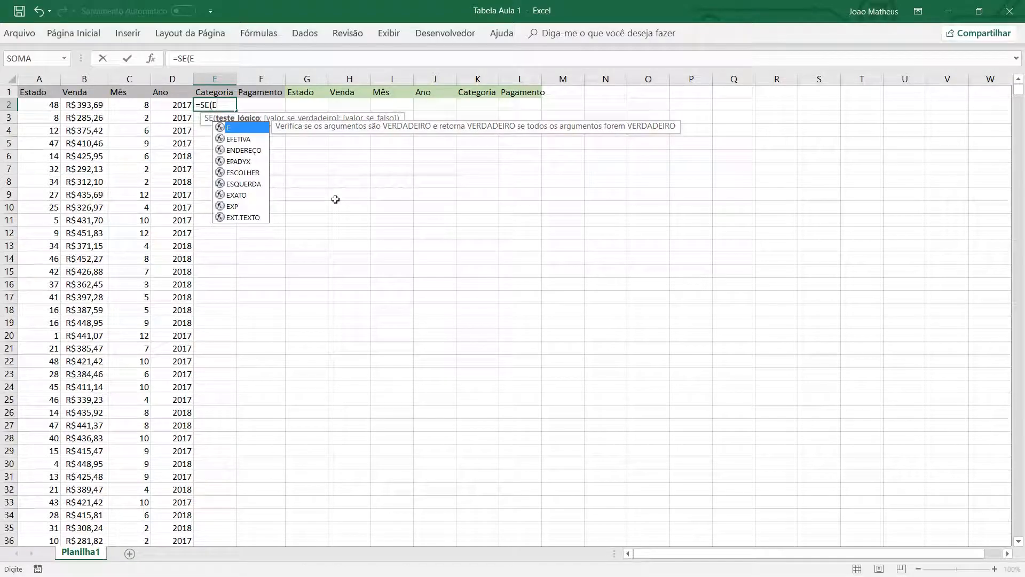
pyautogui.write('(')
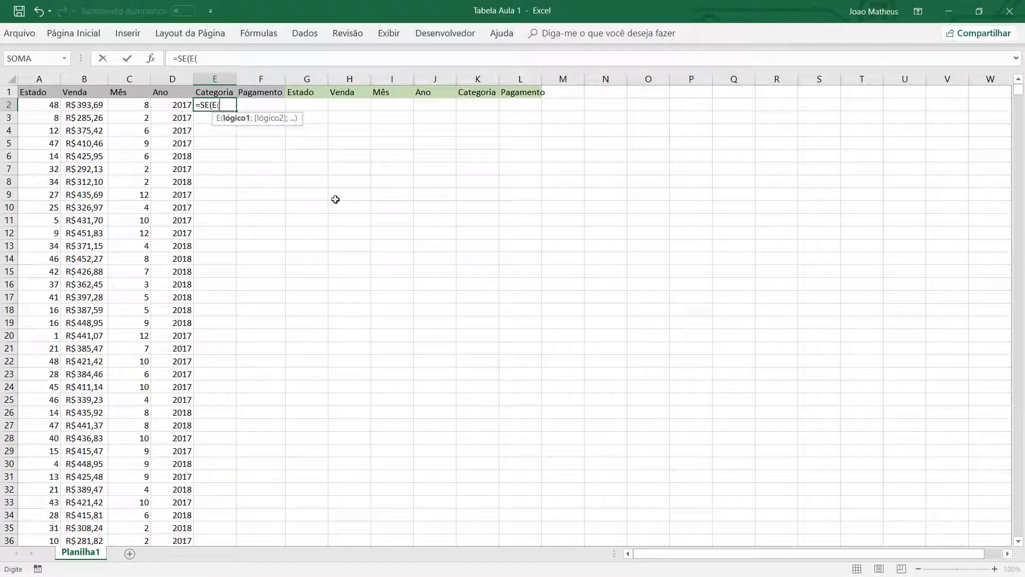
pyautogui.press('BackSpace')
pyautogui.press('BackSpace')
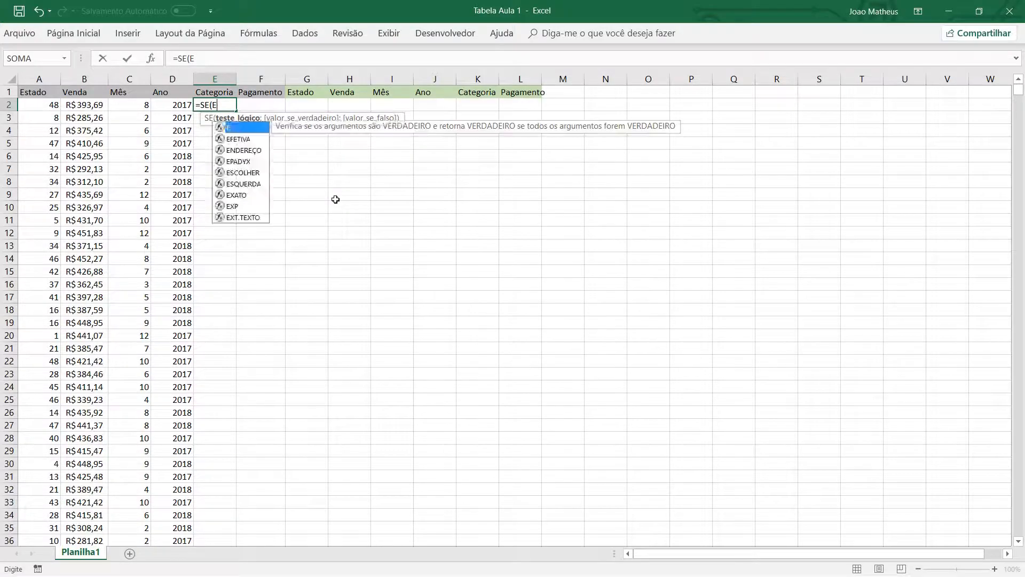
# Set the logical test of the E2 formula to OU(A2<17;A2>46).
pyautogui.write('OU(')
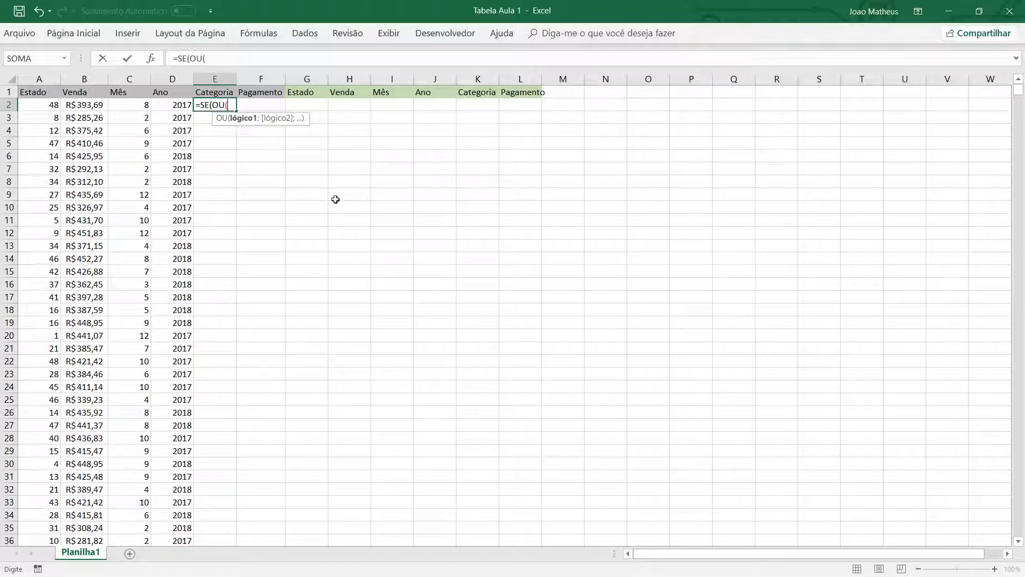
pyautogui.click(52, 107)
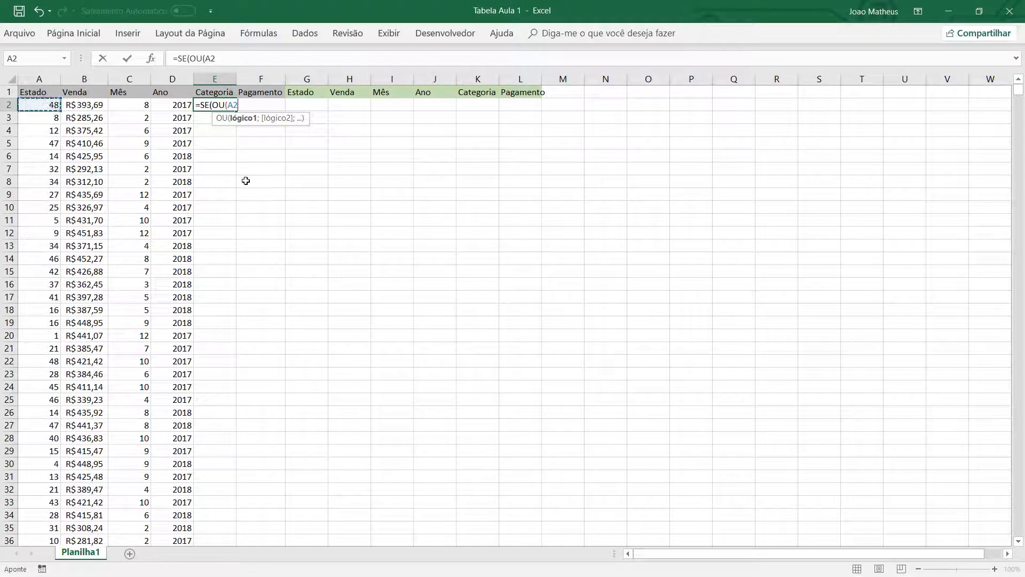
pyautogui.write('<17')
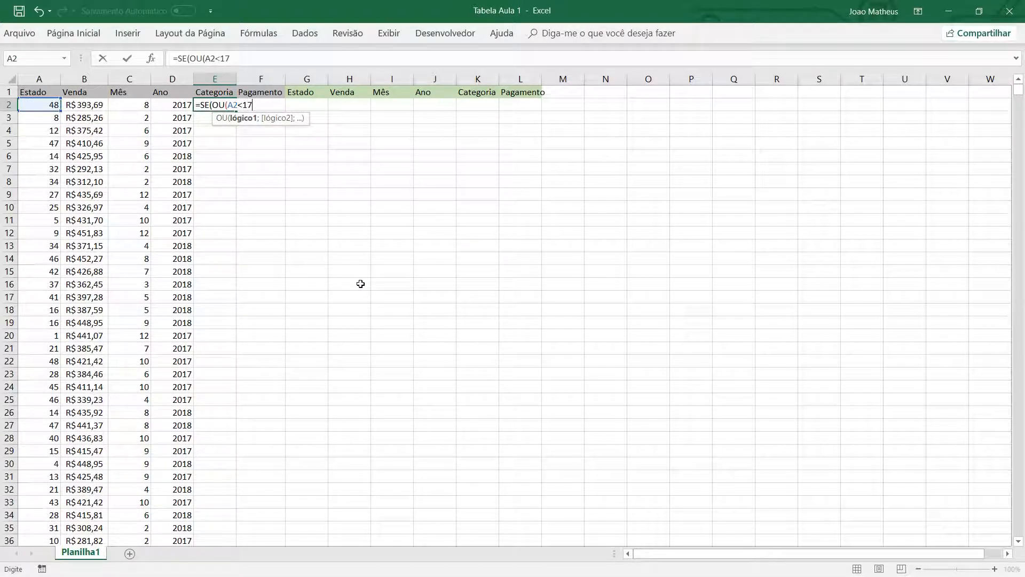
pyautogui.write(';')
pyautogui.click(39, 104)
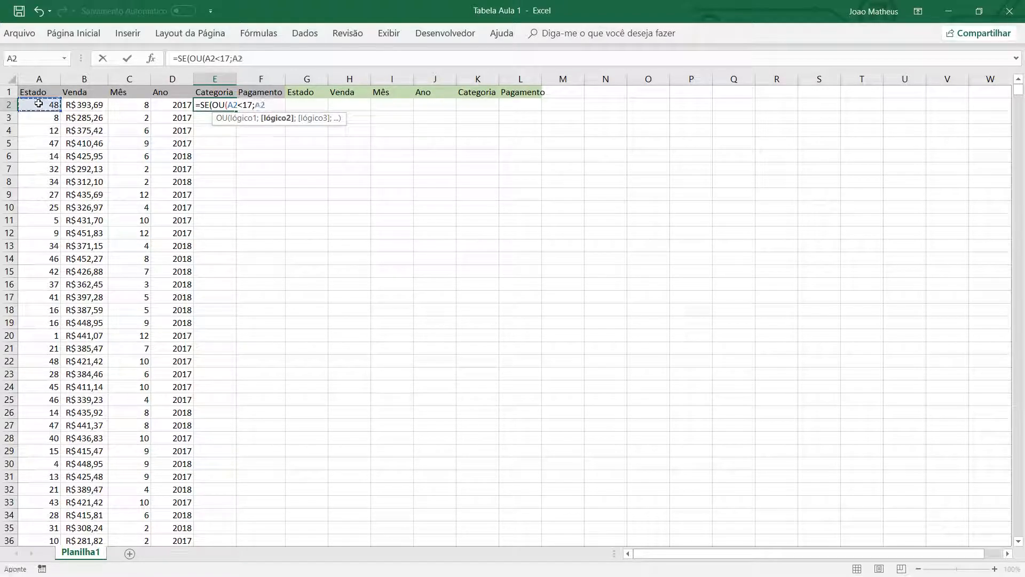
pyautogui.write('>46)')
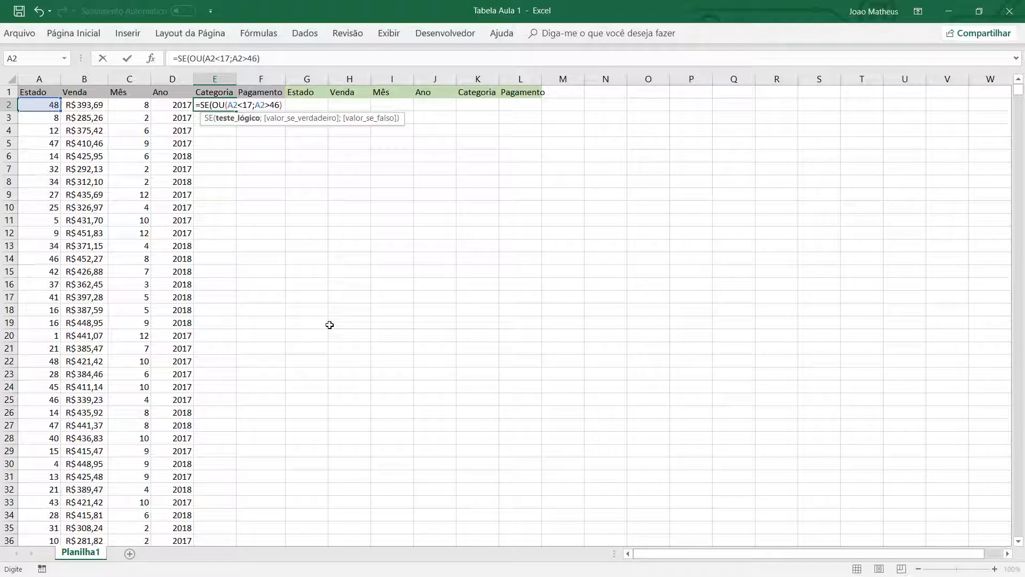
# Add ALEATÓRIOENTRE(1;3) as the value if true in the E2 formula.
pyautogui.write(';')
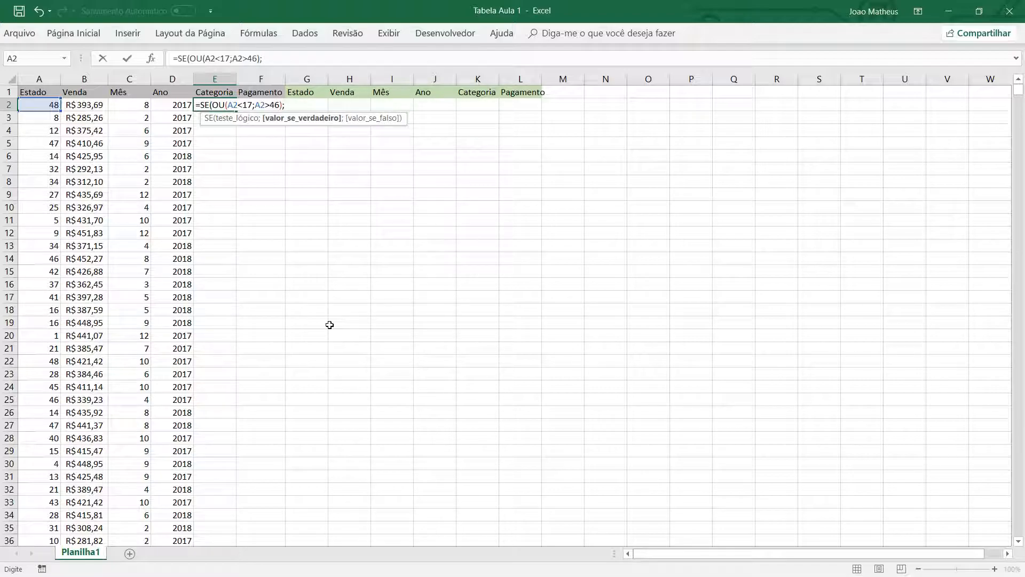
pyautogui.write('ALE')
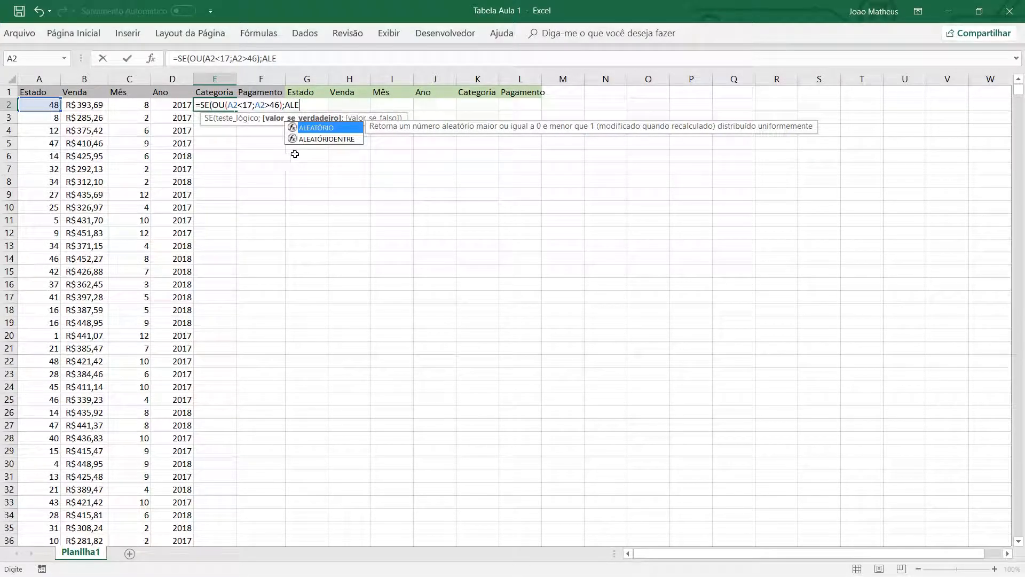
pyautogui.doubleClick(306, 140)
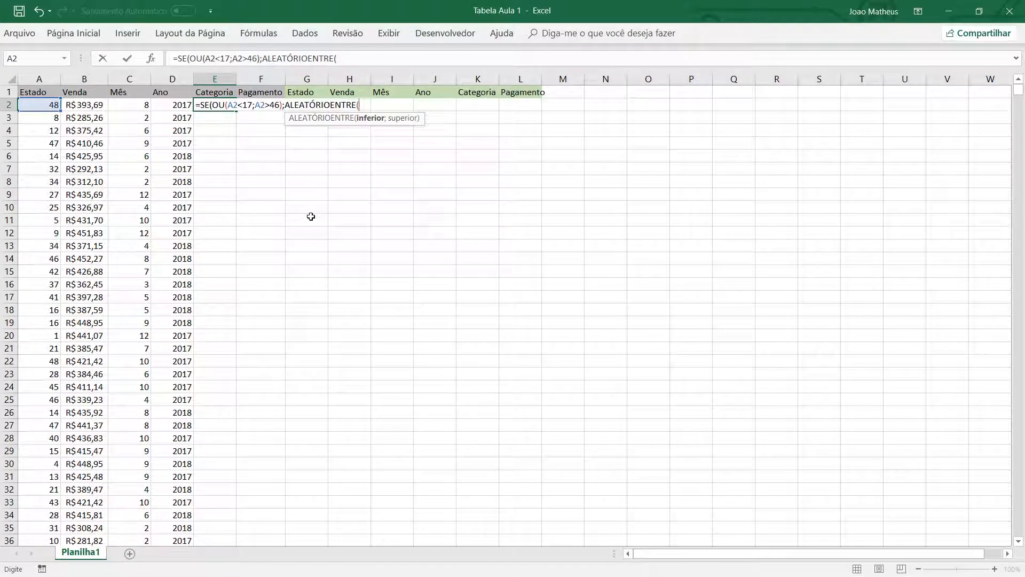
pyautogui.write('1;3);')
# Complete the E2 formula with a second ALEATÓRIOENTRE call as the value if false and fill it down the Categoria column.
pyautogui.moveTo(262, 57); pyautogui.dragTo(390, 56)
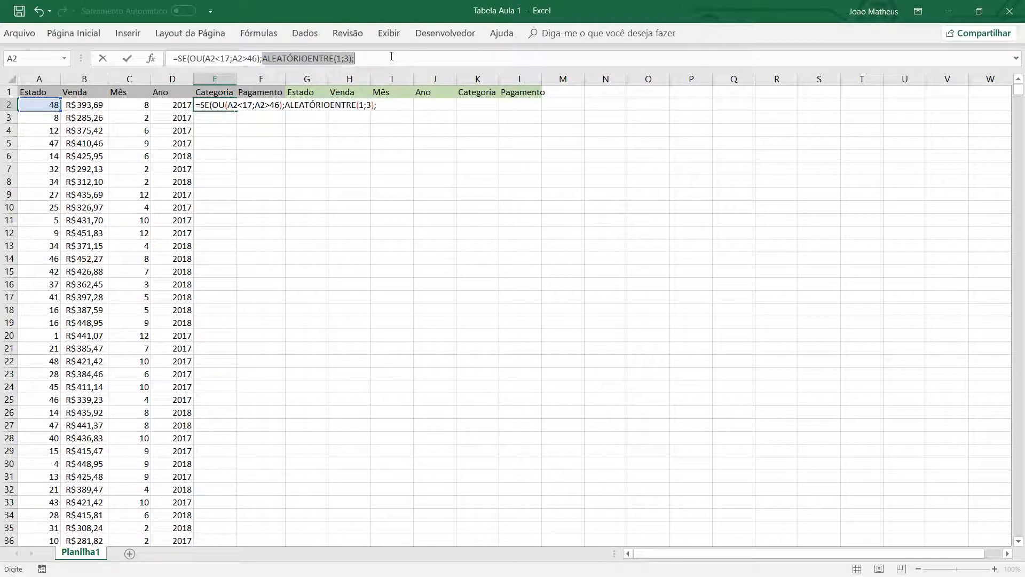
pyautogui.hotkey('ctrl', 'c')
pyautogui.click(390, 57)
pyautogui.hotkey('ctrl', 'v')
pyautogui.press('BackSpace')
pyautogui.write(')')
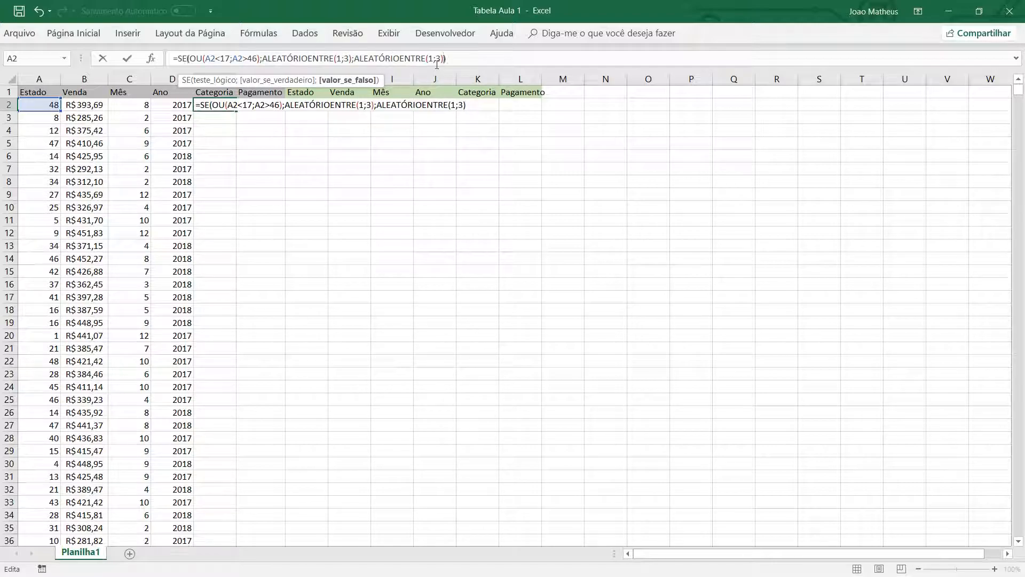
pyautogui.press('Return')
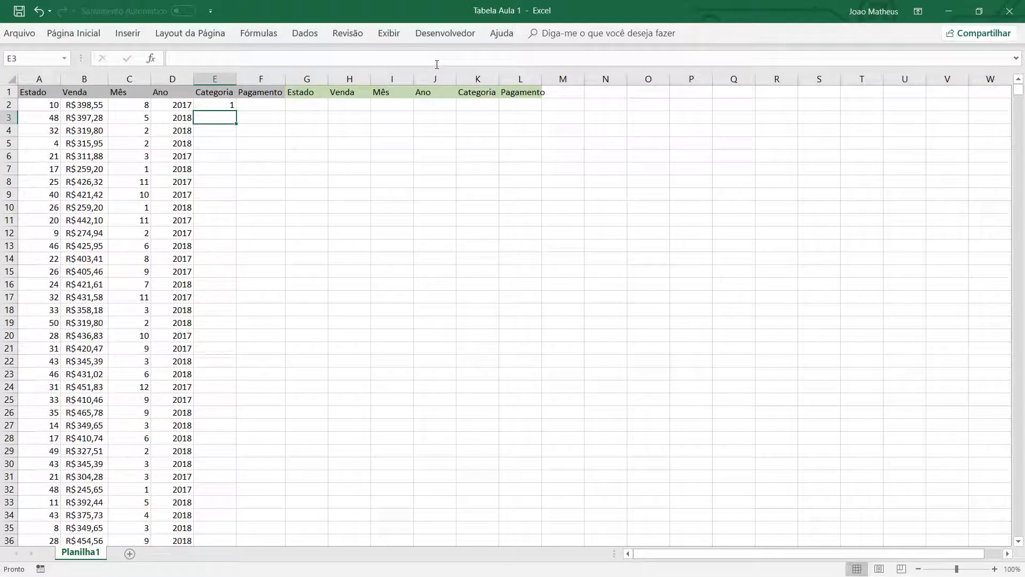
pyautogui.click(217, 105)
pyautogui.doubleClick(236, 111)
# Try to enter the formula =ALEATÓRIOENTRE(1,10) in F2, the first Pagamento cell.
pyautogui.moveTo(270, 106); pyautogui.dragTo(270, 118)
pyautogui.click(273, 107)
pyautogui.write('=AL')
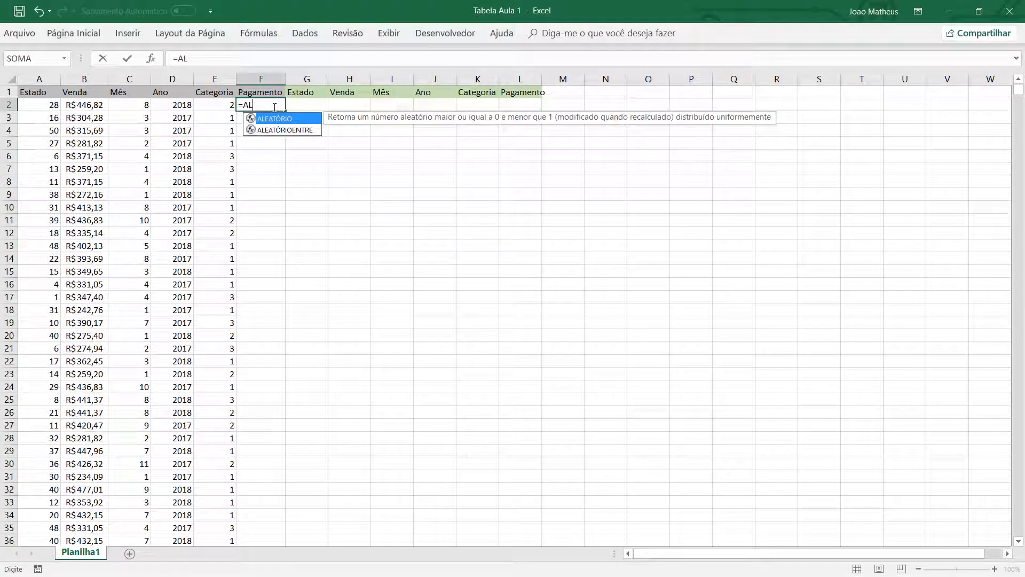
pyautogui.doubleClick(274, 130)
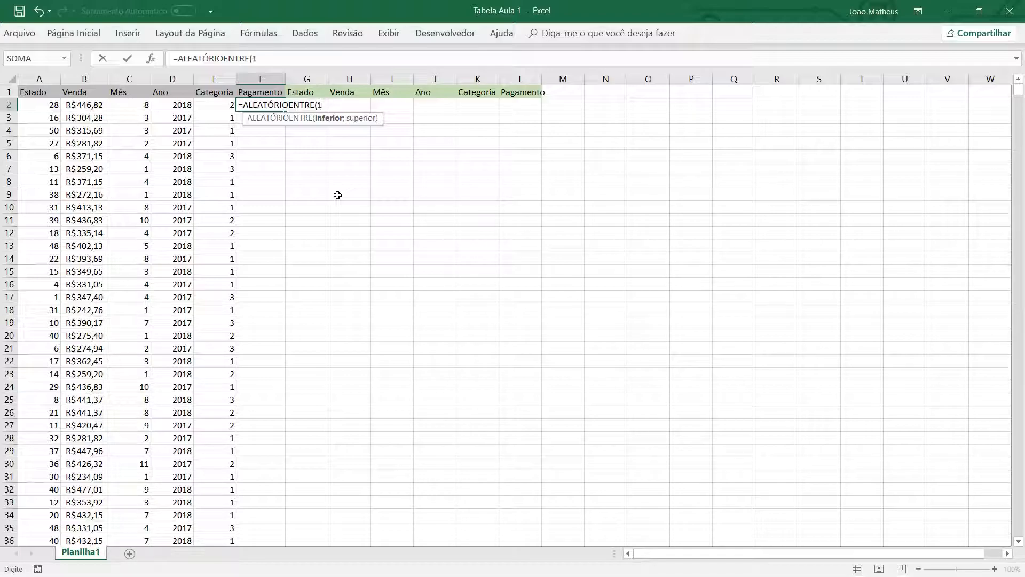
pyautogui.write(',10)')
pyautogui.press('Return')
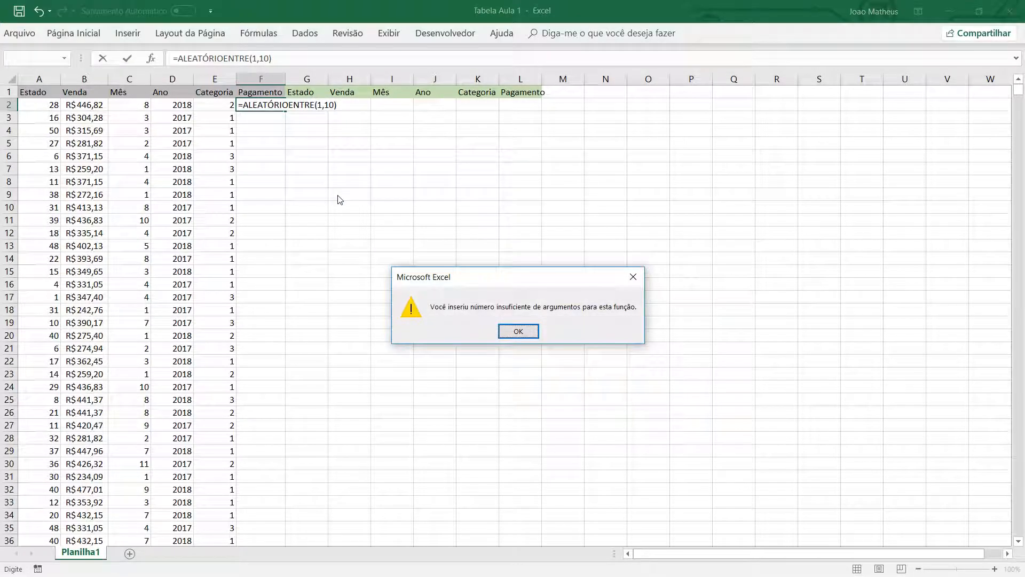
pyautogui.click(514, 331)
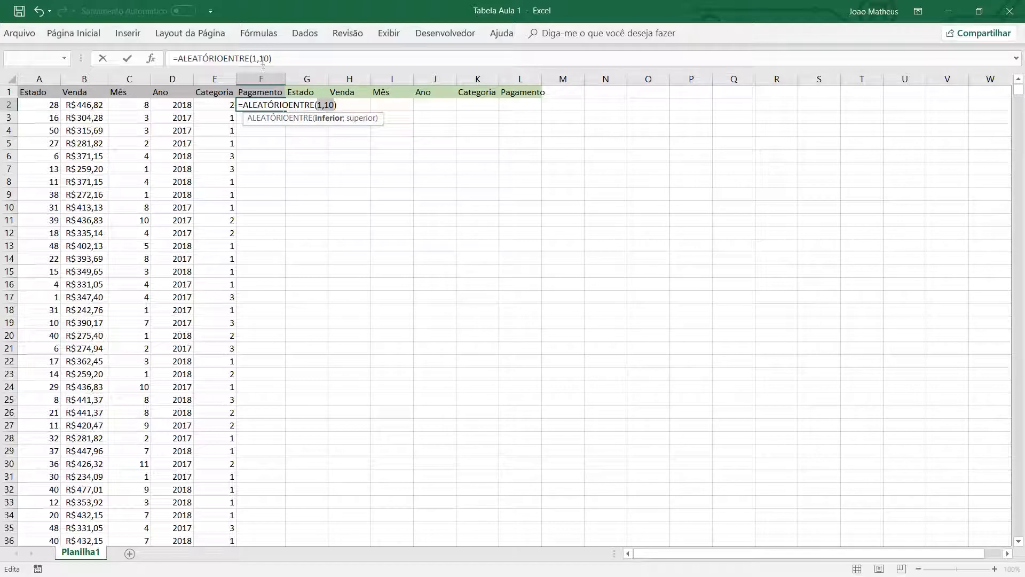
# Correct the F2 formula to =ALEATÓRIOENTRE(1;10) and fill it down the Pagamento column.
pyautogui.click(263, 59)
pyautogui.press('Delete')
pyautogui.write(';')
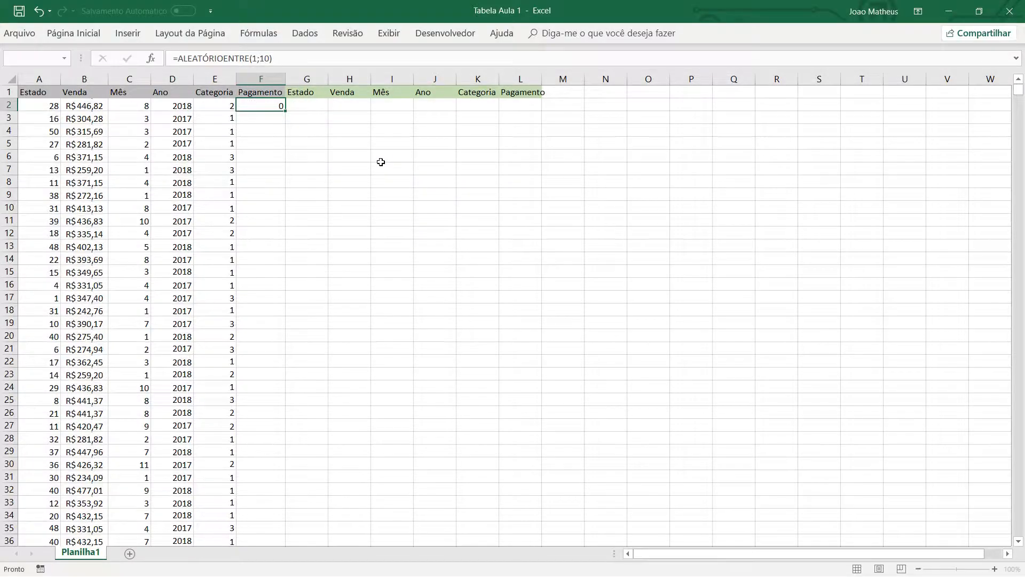
pyautogui.press('Return')
pyautogui.click(279, 106)
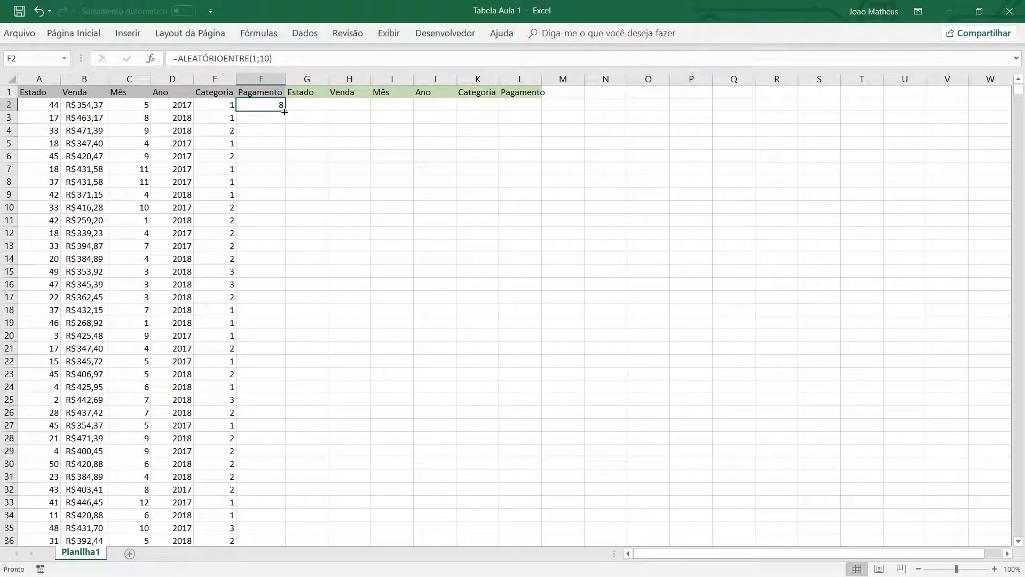
pyautogui.doubleClick(281, 109)
pyautogui.click(309, 106)
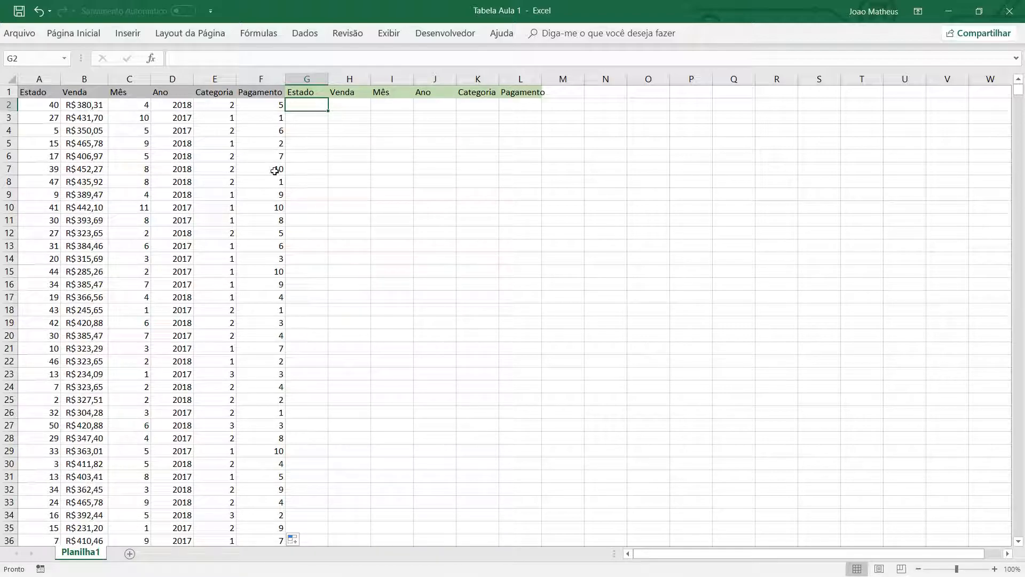
pyautogui.click(281, 60)
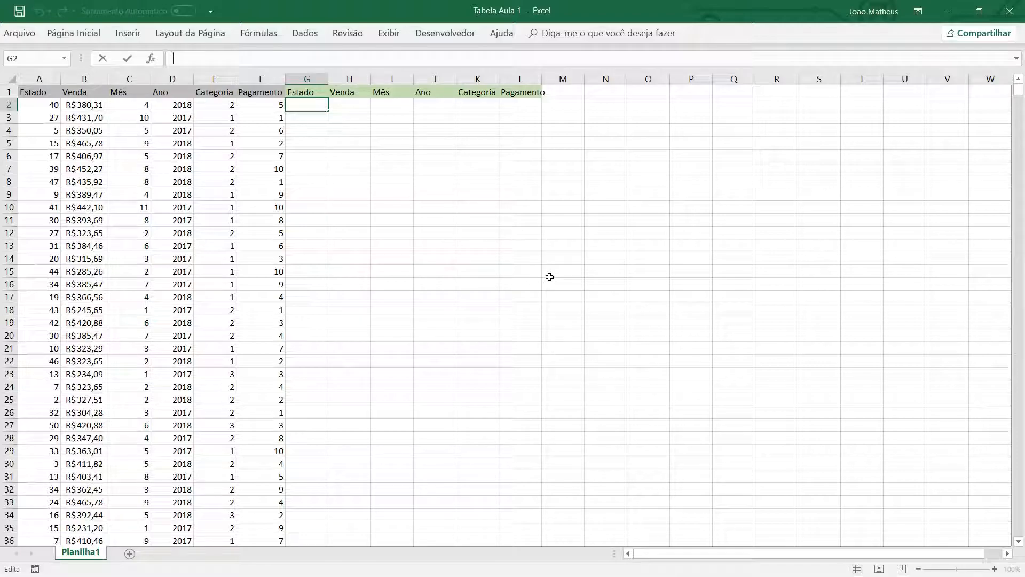
pyautogui.moveTo(590, 358); pyautogui.dragTo(261, 309)
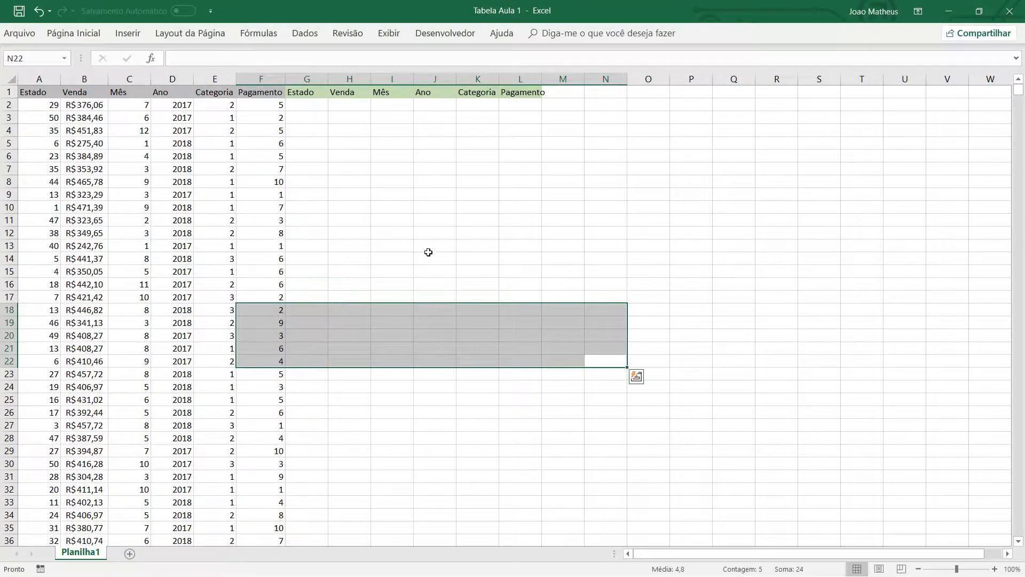
pyautogui.click(478, 233)
# Start the Estado formula in G2 with =SE(A2<10;"SP"; as the first state condition.
pyautogui.click(315, 106)
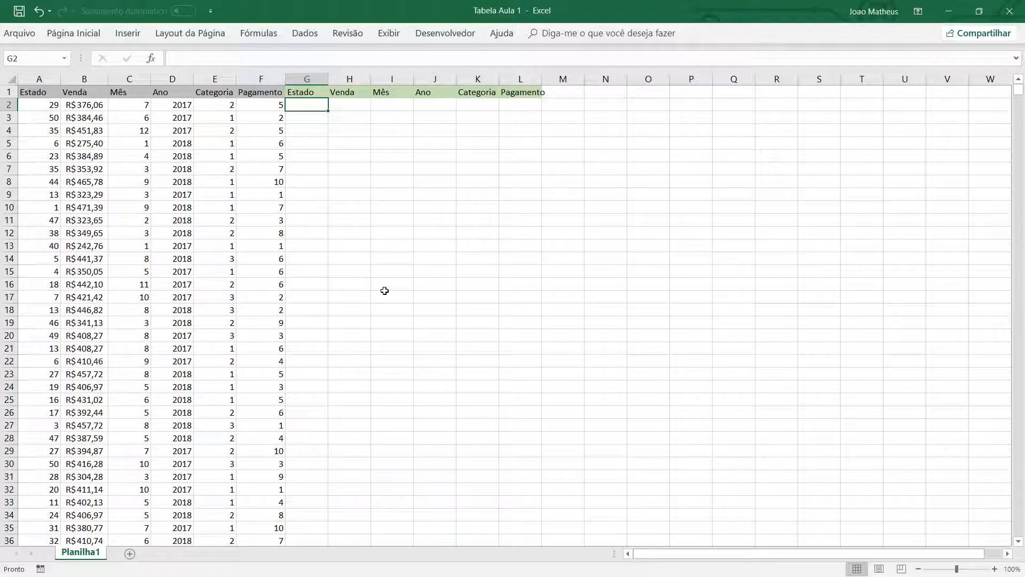
pyautogui.write('=')
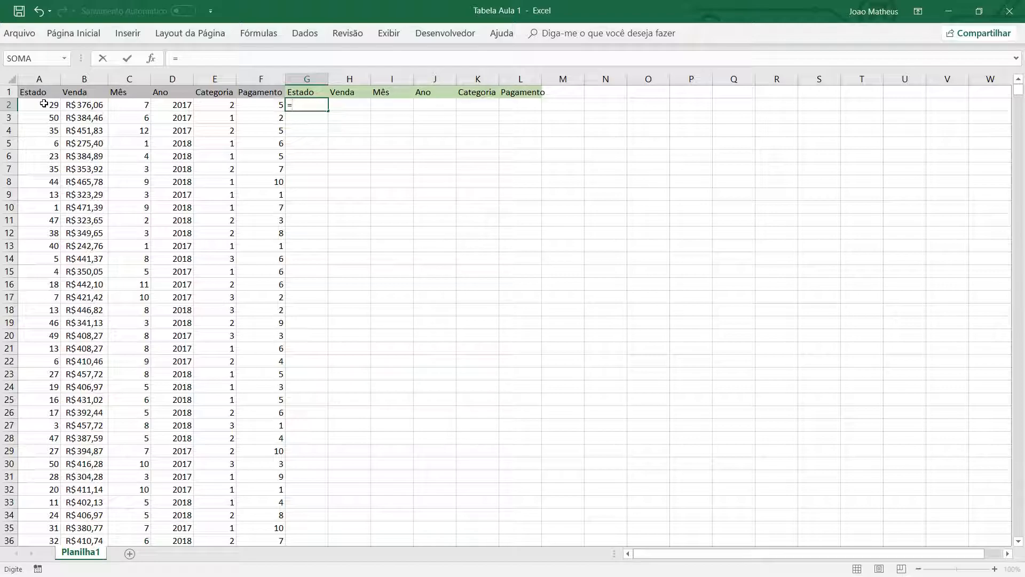
pyautogui.write('SE')
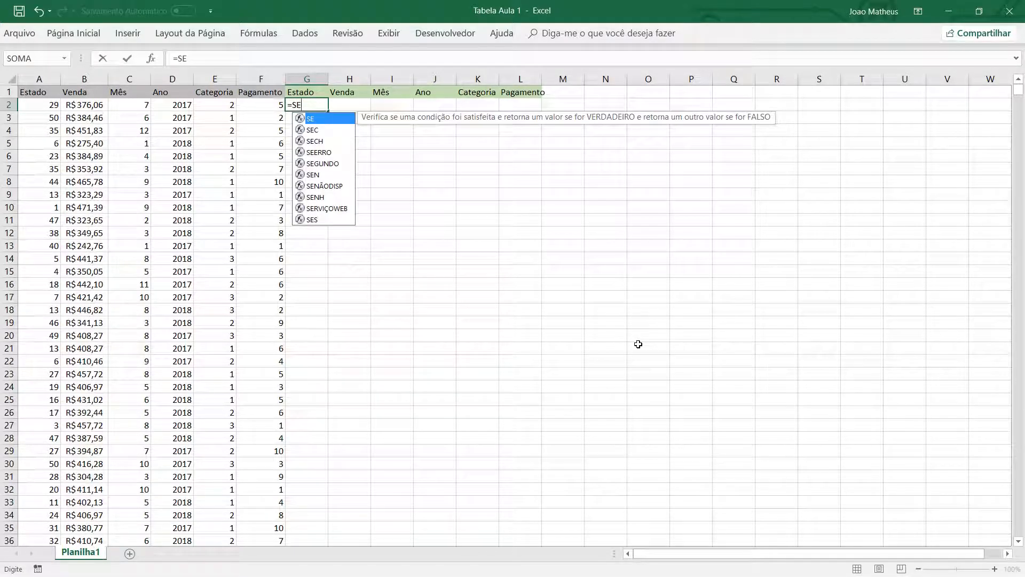
pyautogui.write('(')
pyautogui.click(54, 105)
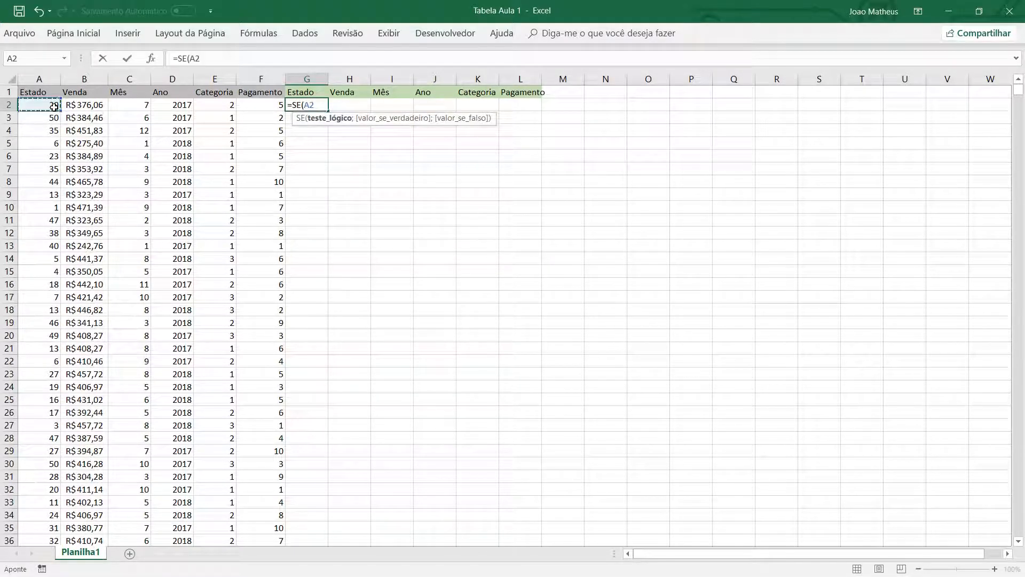
pyautogui.write('<10;"SP')
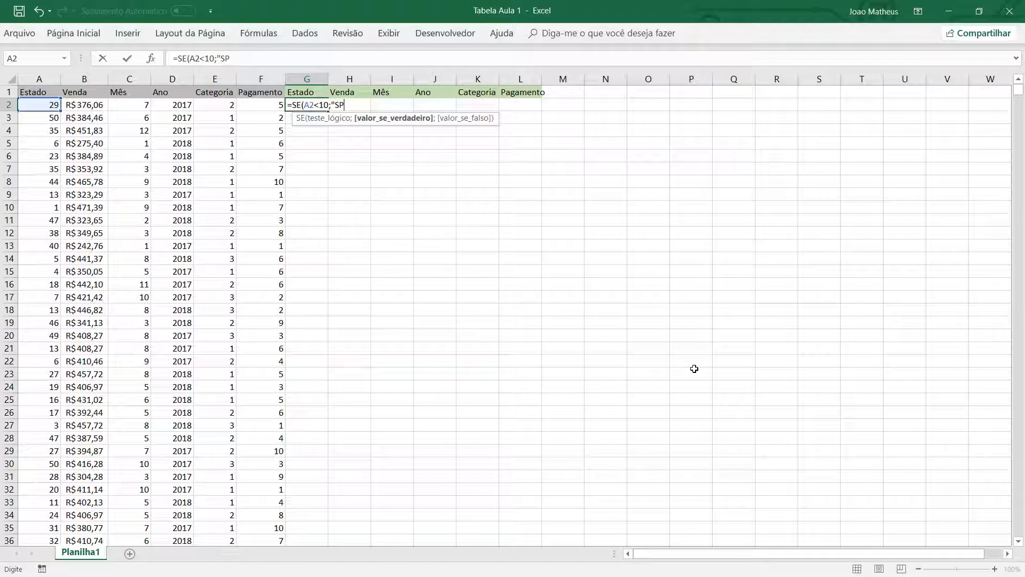
pyautogui.write('"')
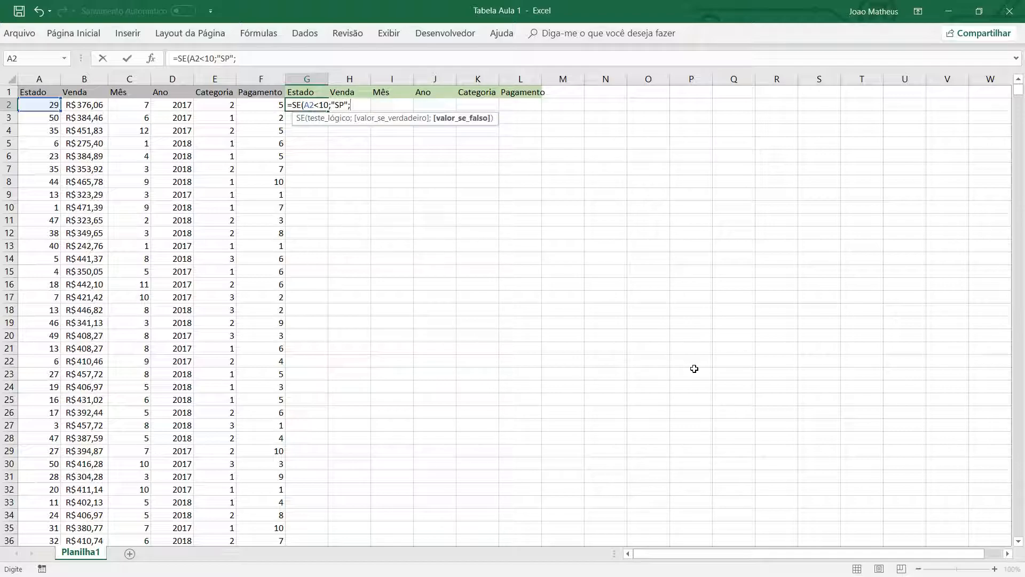
pyautogui.write(';')
# Duplicate the first condition in the G2 formula as a nested one reading SE(A2<17;"RJ";.
pyautogui.moveTo(238, 59); pyautogui.dragTo(179, 59)
pyautogui.hotkey('ctrl', 'c')
pyautogui.click(245, 58)
pyautogui.hotkey('ctrl', 'v')
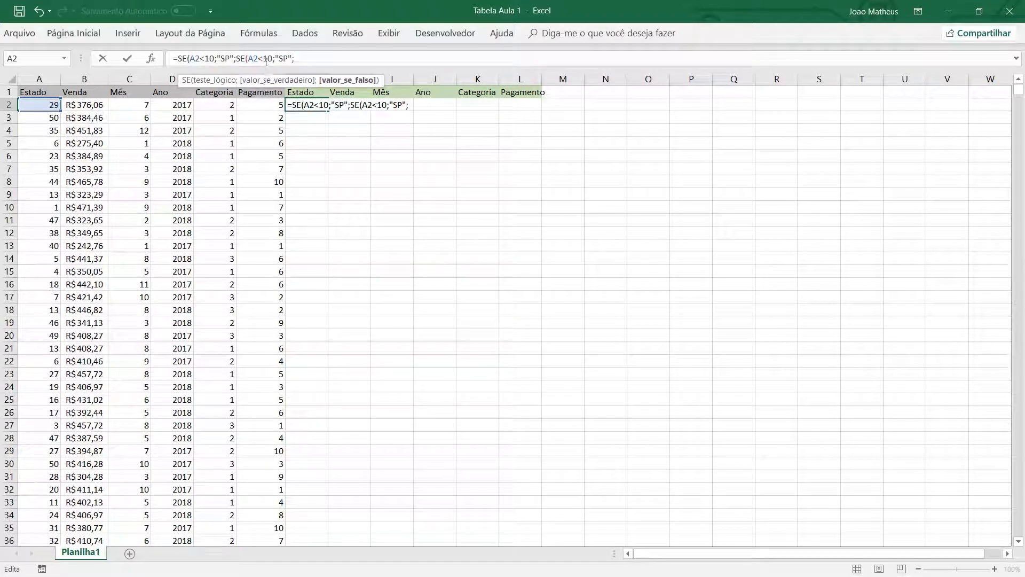
pyautogui.moveTo(258, 58); pyautogui.dragTo(279, 58)
pyautogui.write('7;"')
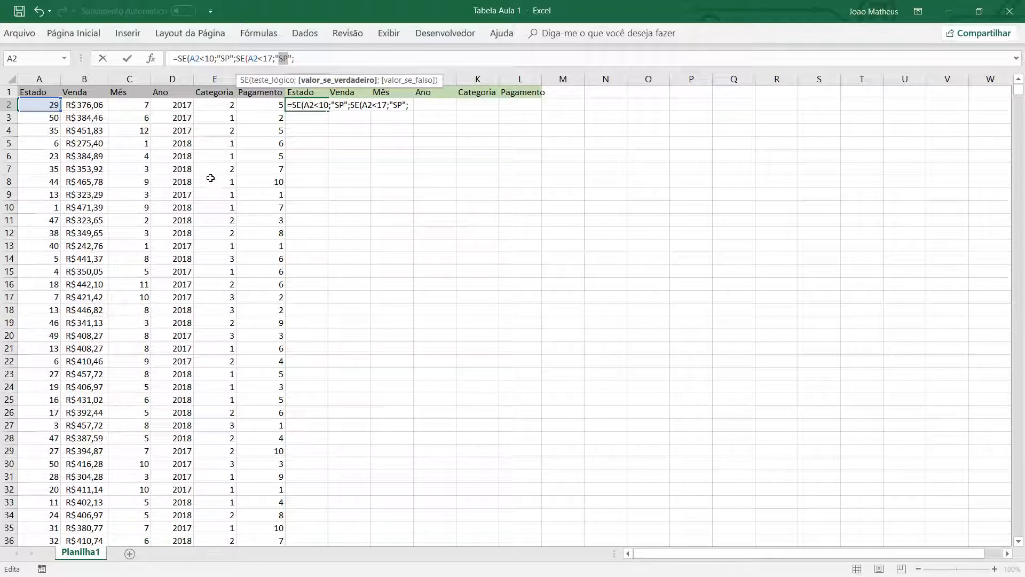
pyautogui.write('RJ')
# Append a third nested condition, SE(A2<23;"MG";, to the G2 Estado formula.
pyautogui.hotkey('ctrl', 'v')
pyautogui.doubleClick(325, 57)
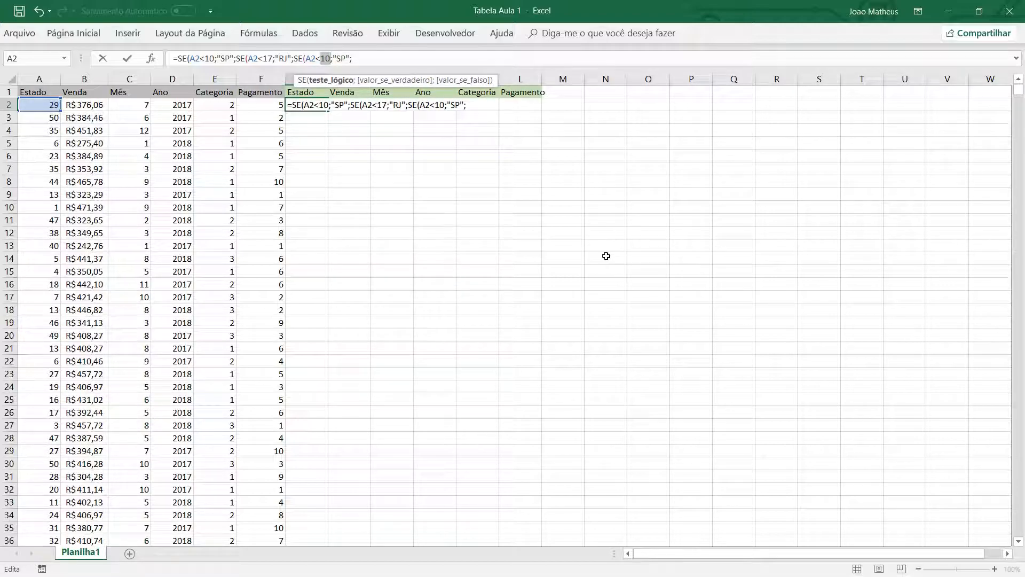
pyautogui.write('23')
pyautogui.doubleClick(338, 59)
pyautogui.write('MG')
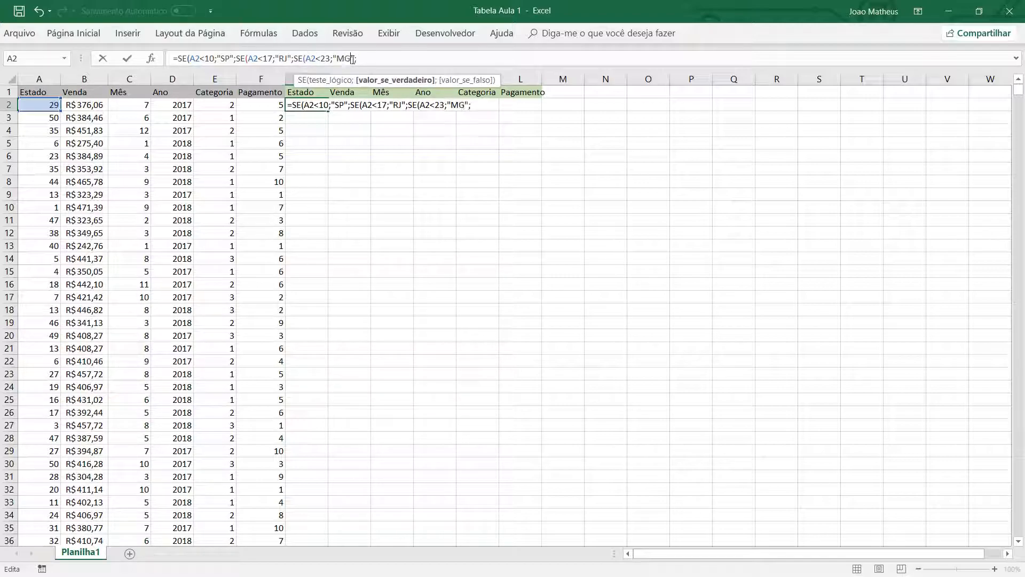
pyautogui.press('Right')
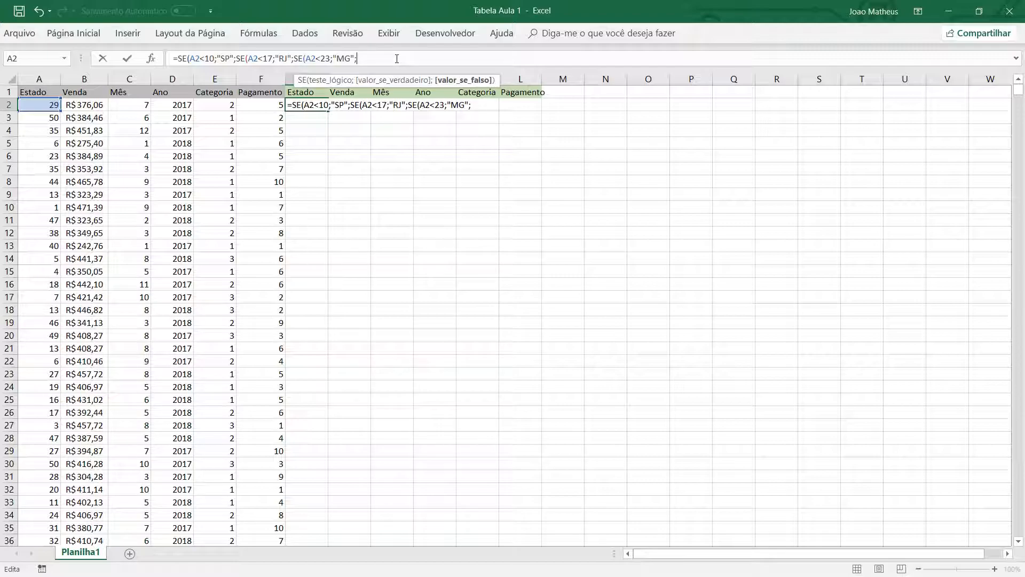
# Append the nested condition SE(A2<30;"PR") to the G2 formula, close all the parentheses and enter it.
pyautogui.hotkey('ctrl', 'v')
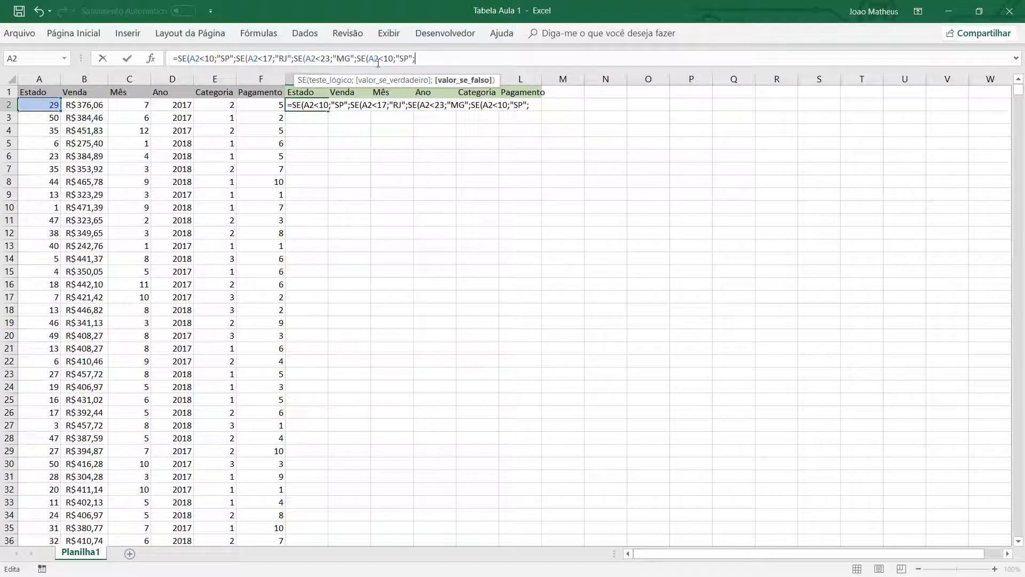
pyautogui.click(386, 59)
pyautogui.press('Delete')
pyautogui.write('3')
pyautogui.doubleClick(406, 58)
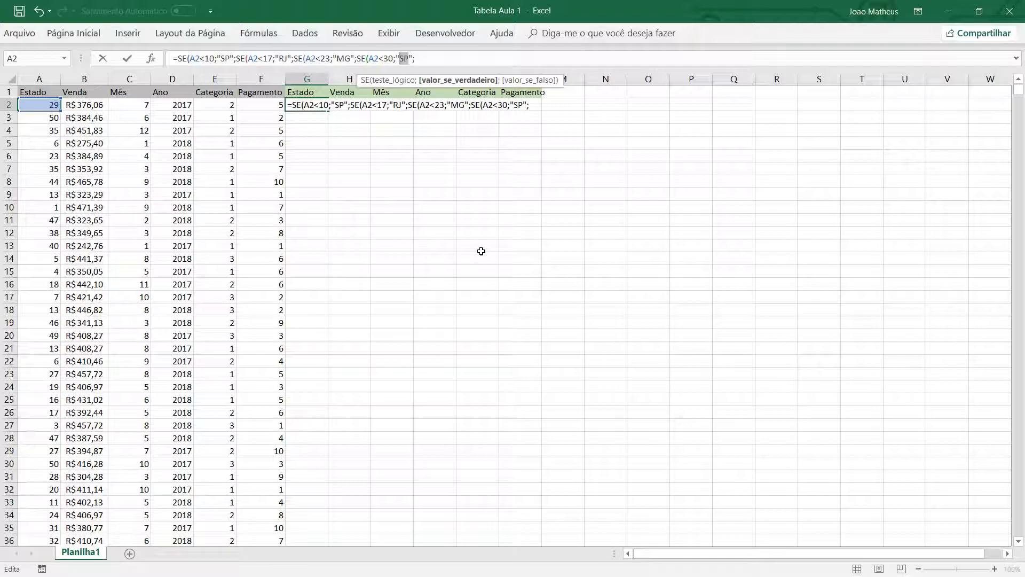
pyautogui.write('PR')
pyautogui.press('BackSpace')
pyautogui.write(')))')
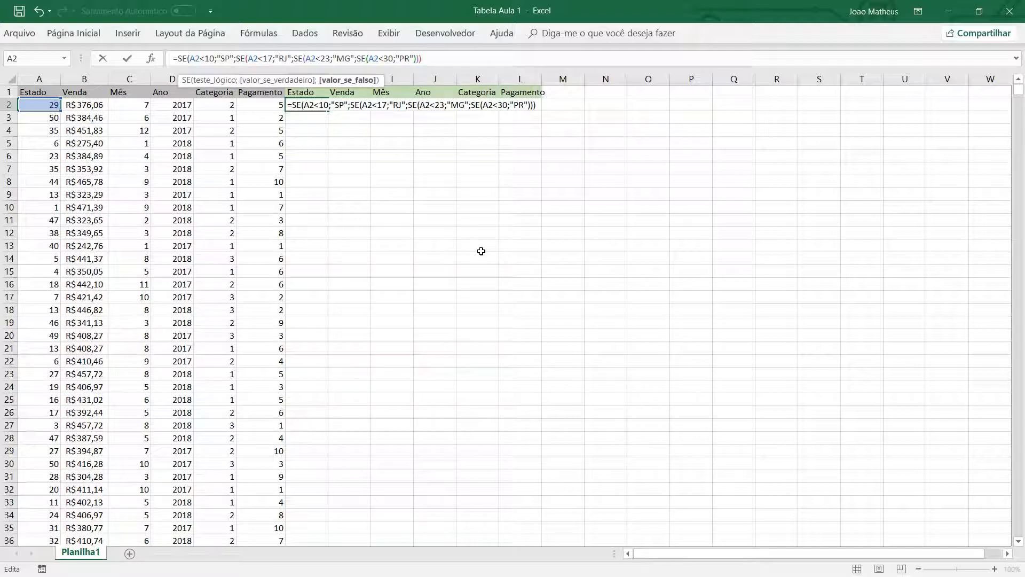
pyautogui.write(')')
pyautogui.press('Return')
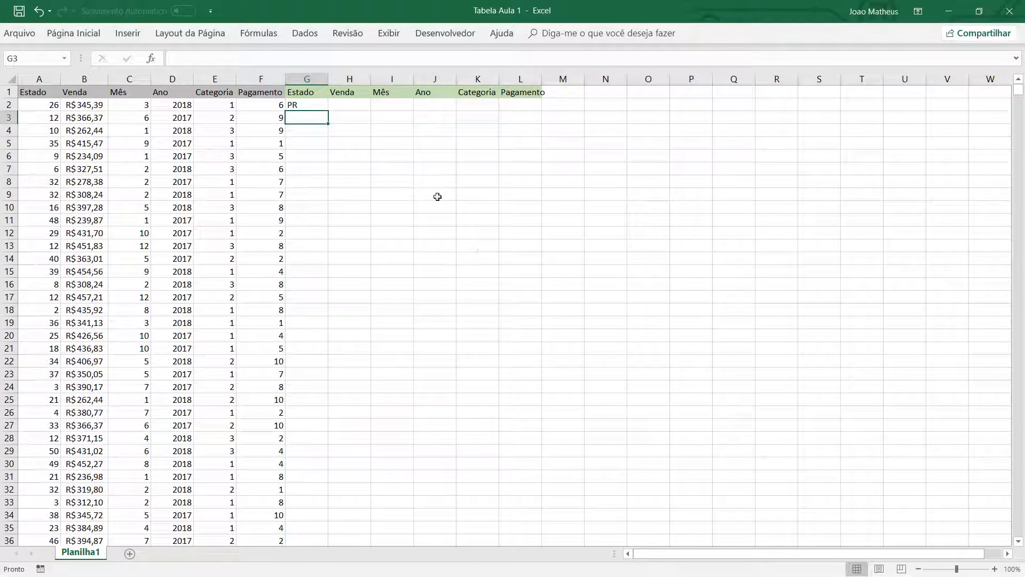
# Reopen the G2 formula and nest the condition SE(A2<35;"RS"; after the PR condition.
pyautogui.click(296, 105)
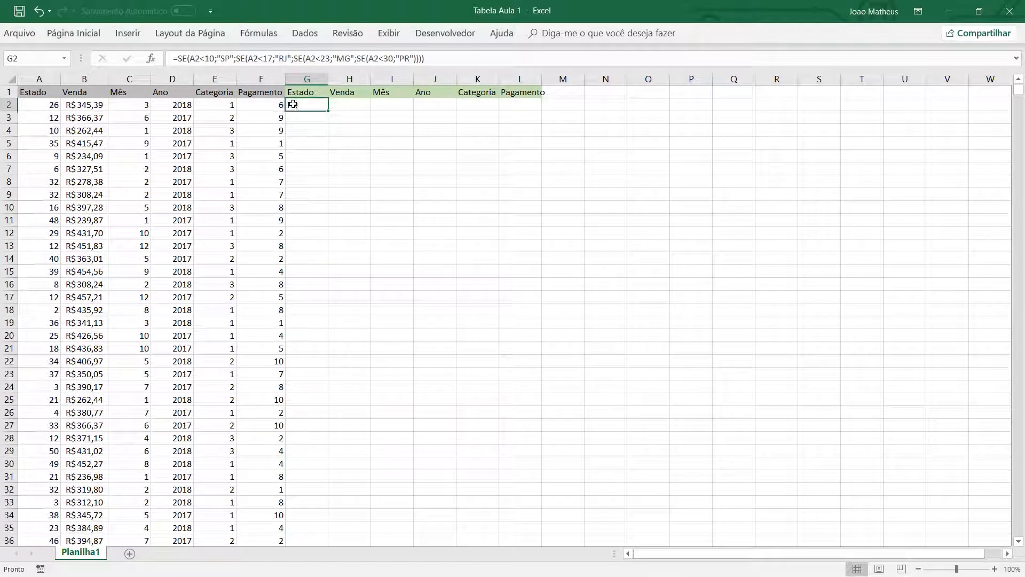
pyautogui.click(413, 58)
pyautogui.write(';')
pyautogui.hotkey('ctrl', 'v')
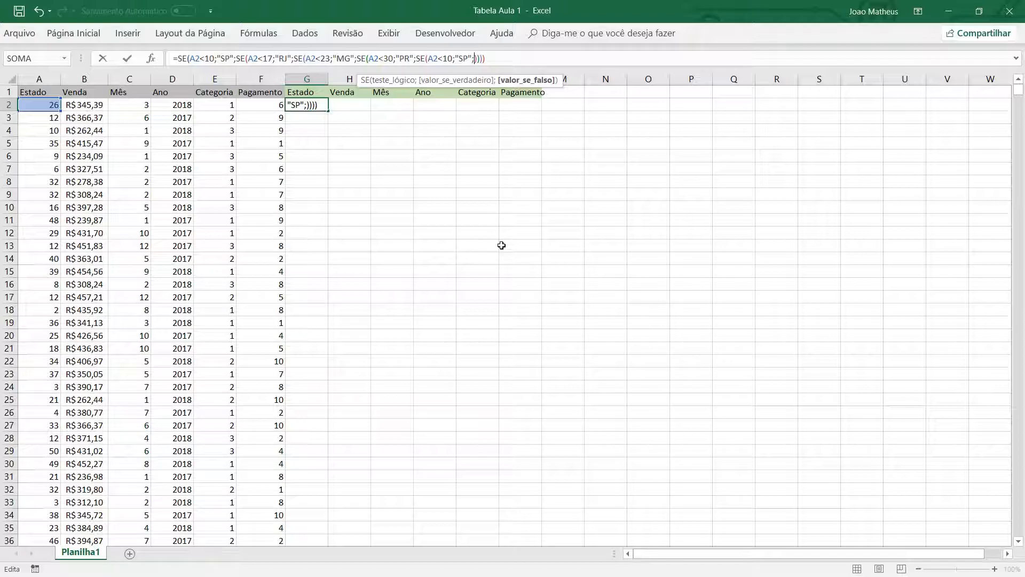
pyautogui.doubleClick(448, 58)
pyautogui.write('35')
pyautogui.click(461, 58)
pyautogui.doubleClick(461, 58)
pyautogui.write('RS')
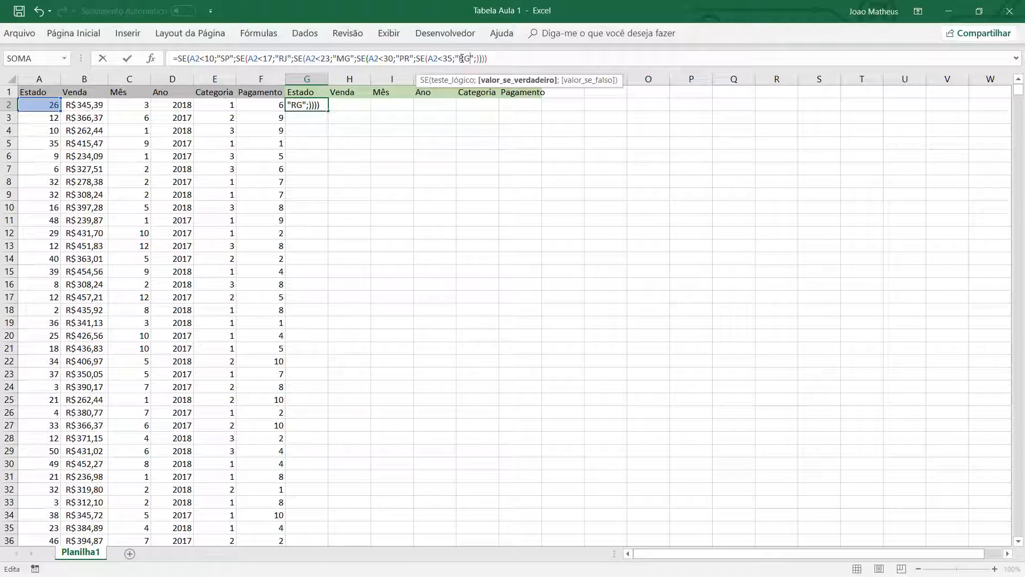
pyautogui.press('Right')
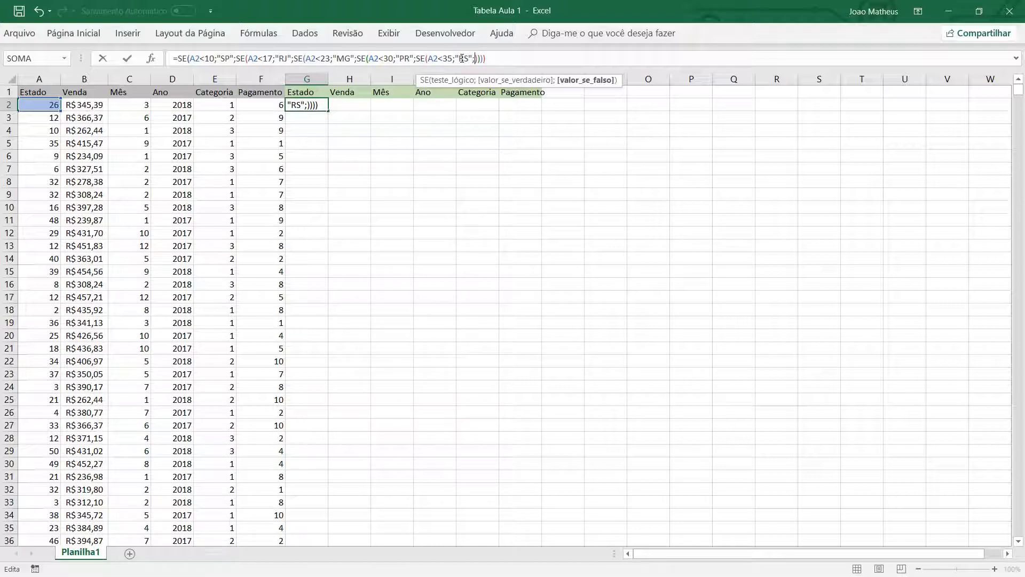
# Nest the condition SE(A2<39;"AM"; after the RS condition in the G2 formula.
pyautogui.hotkey('ctrl', 'v')
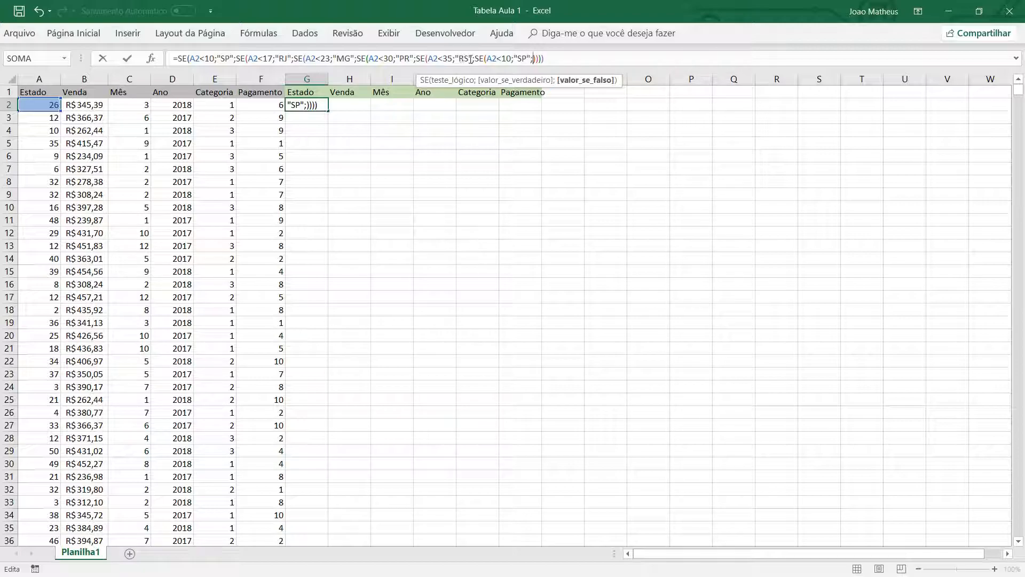
pyautogui.moveTo(511, 58); pyautogui.dragTo(503, 57)
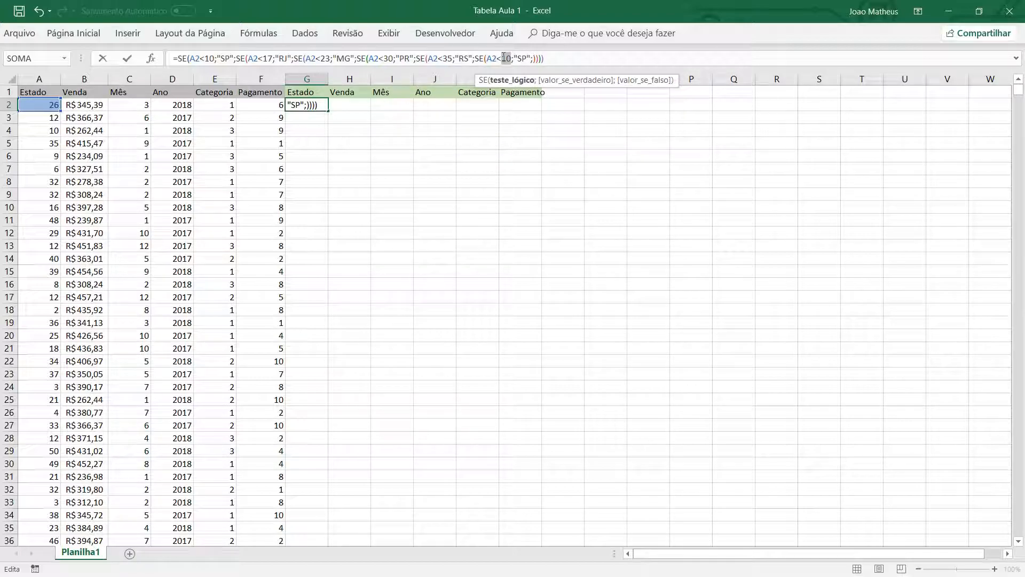
pyautogui.write('39')
pyautogui.doubleClick(526, 58)
pyautogui.write('AM')
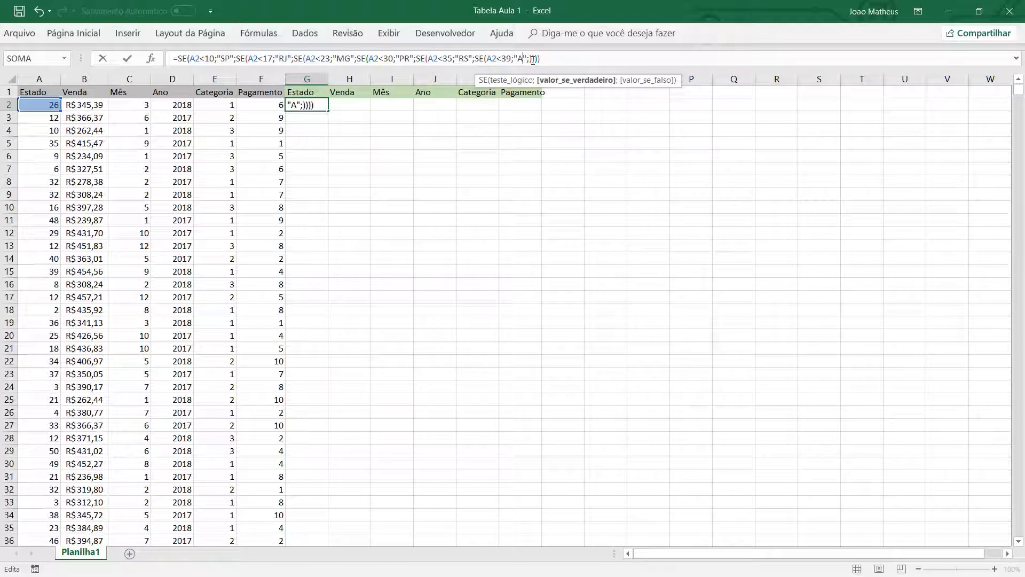
pyautogui.hotkey('ctrl', 'v')
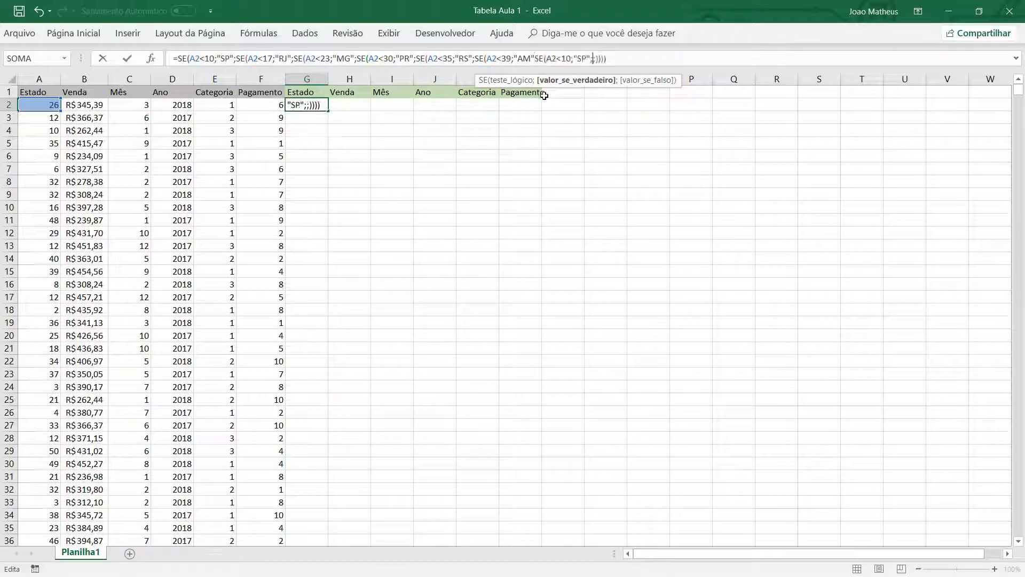
pyautogui.press('BackSpace')
pyautogui.press('BackSpace')
pyautogui.press('BackSpace')
pyautogui.press('BackSpace')
pyautogui.press('BackSpace')
pyautogui.press('BackSpace')
pyautogui.press('BackSpace')
pyautogui.press('BackSpace')
pyautogui.press('BackSpace')
pyautogui.press('BackSpace')
pyautogui.press('BackSpace')
pyautogui.press('BackSpace')
pyautogui.press('BackSpace')
pyautogui.press('BackSpace')
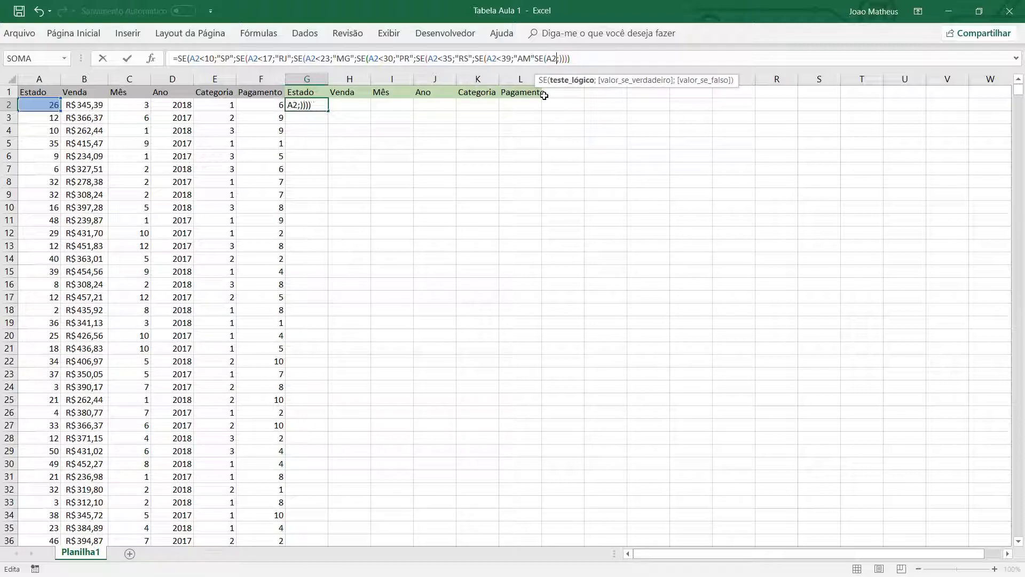
# Nest the condition SE(A2<43;"BA"; after the AM condition in the G2 formula.
pyautogui.press('Right')
pyautogui.hotkey('ctrl', 'v')
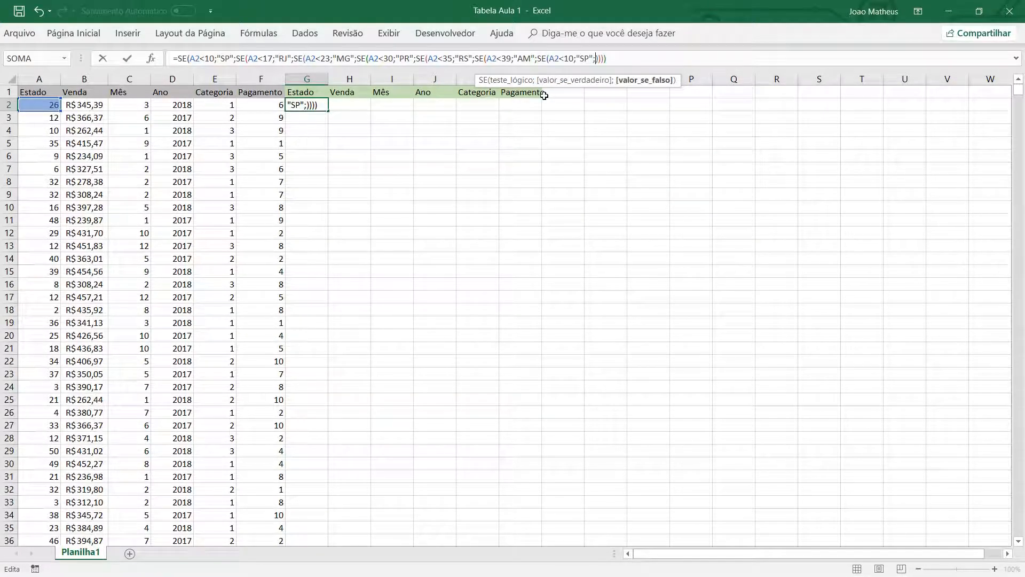
pyautogui.moveTo(574, 59); pyautogui.dragTo(565, 58)
pyautogui.write('43')
pyautogui.doubleClick(589, 58)
pyautogui.write('BA')
pyautogui.click(598, 58)
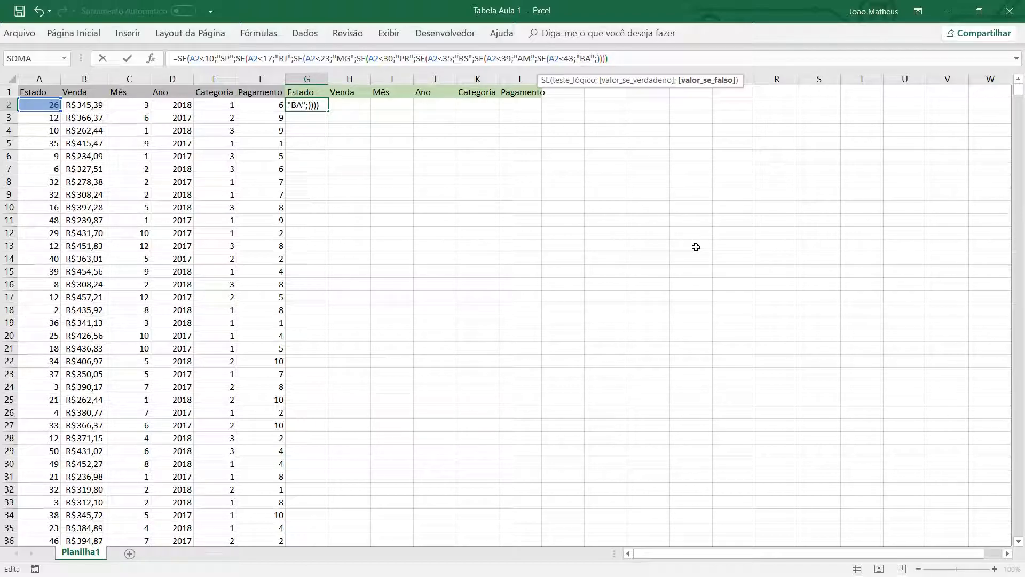
# Nest the condition SE(A2<46;"AC"; after the BA condition in the G2 formula.
pyautogui.write('SE(A2<10;"SP";')
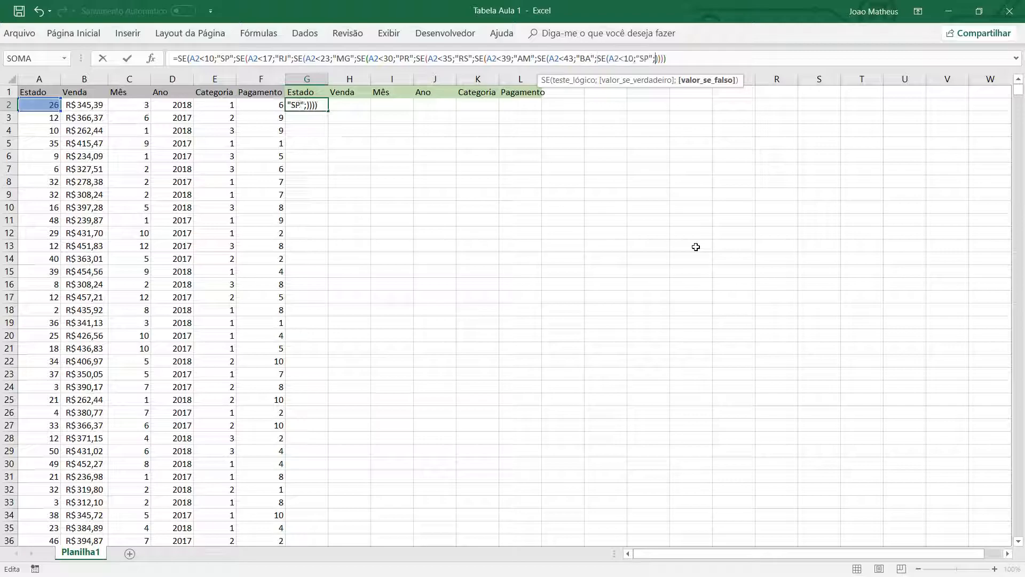
pyautogui.doubleClick(629, 58)
pyautogui.write('46')
pyautogui.doubleClick(645, 58)
pyautogui.write('AC')
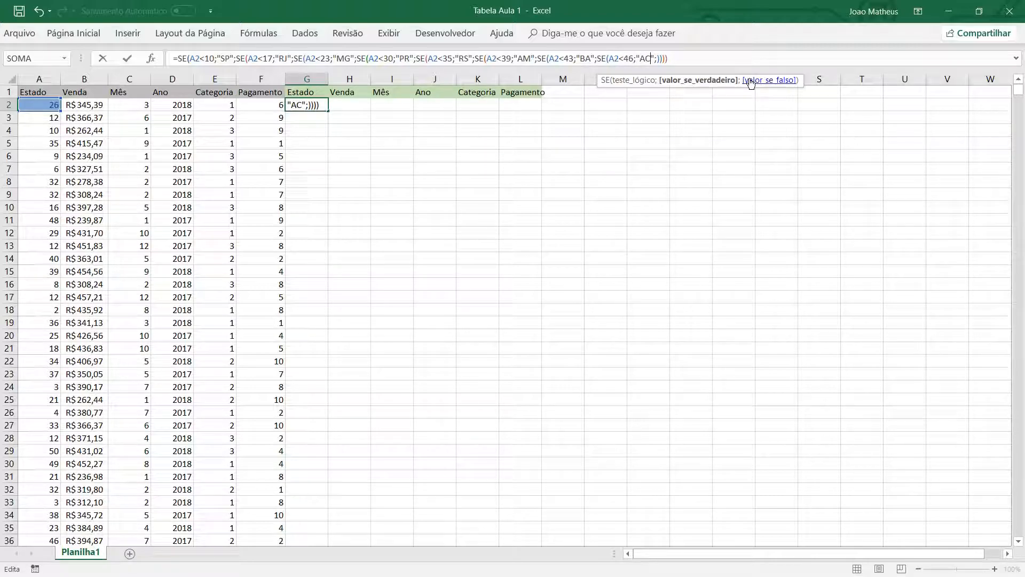
# Nest the final condition SE(A2<50;"GO"; in the G2 formula and enter it with the parentheses completed.
pyautogui.write('SE(A2<10;"SP";)')
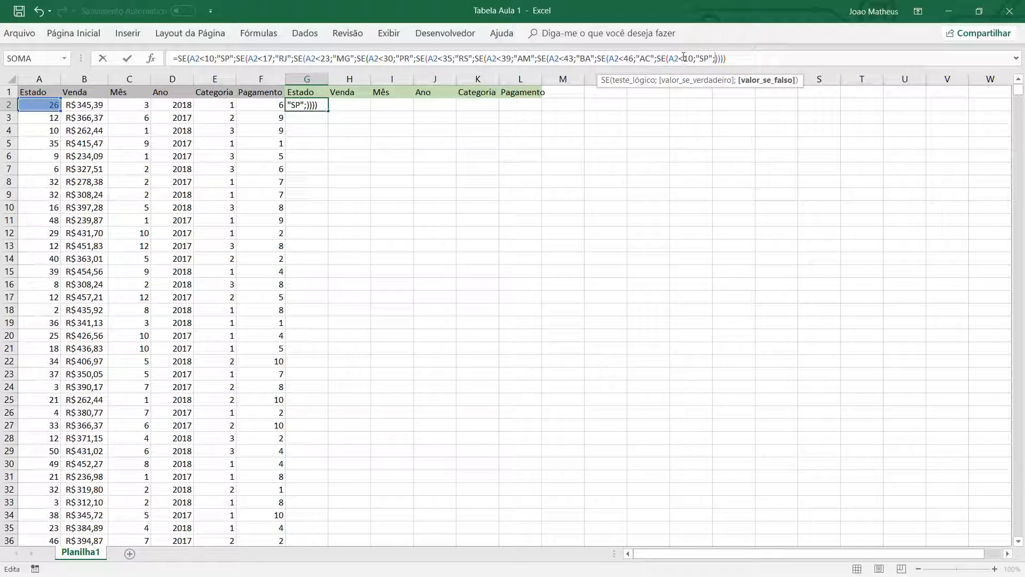
pyautogui.click(688, 59)
pyautogui.press('BackSpace')
pyautogui.write('5')
pyautogui.moveTo(705, 59); pyautogui.dragTo(700, 59)
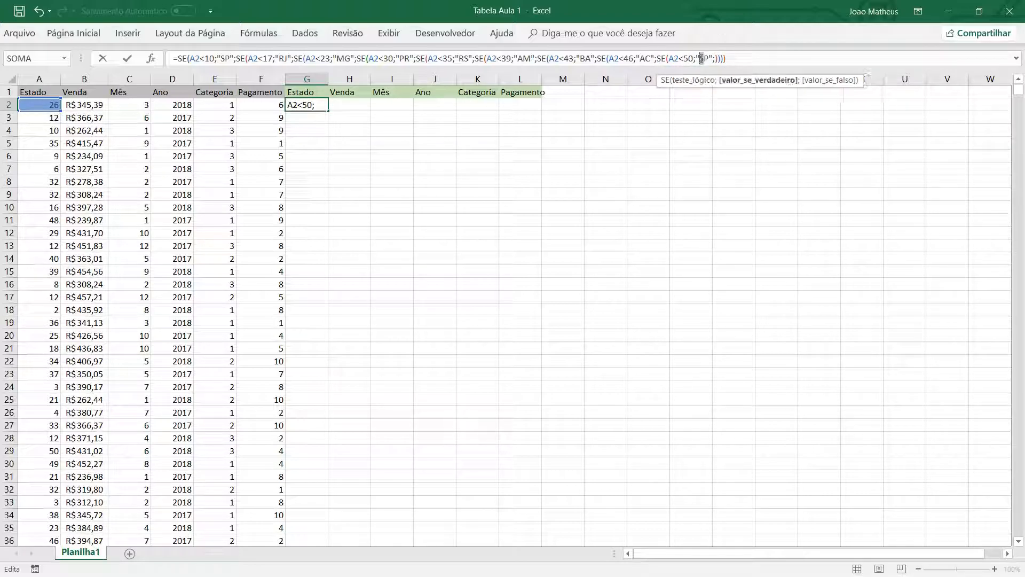
pyautogui.write('GO')
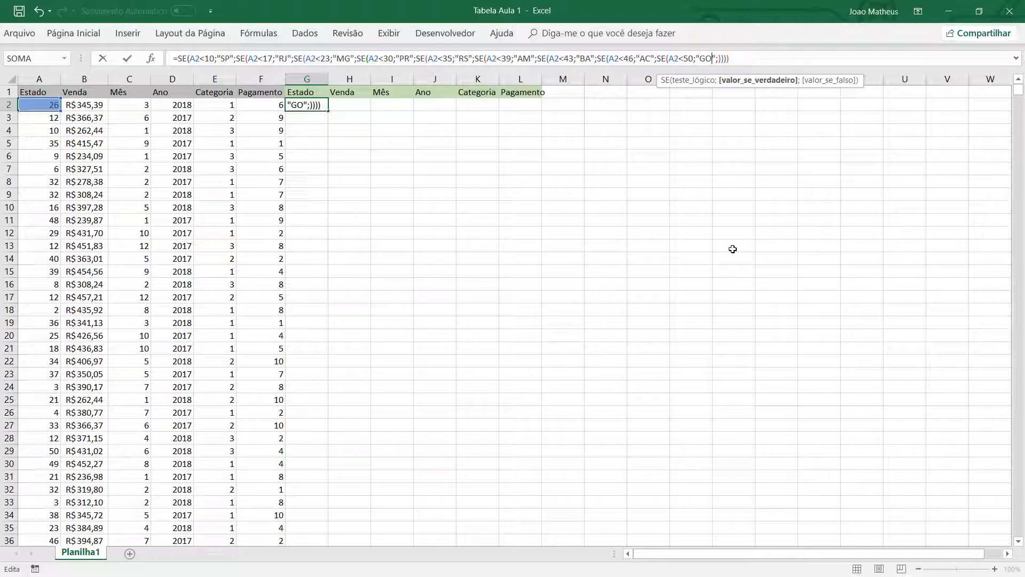
pyautogui.press('Return')
pyautogui.press('Return')
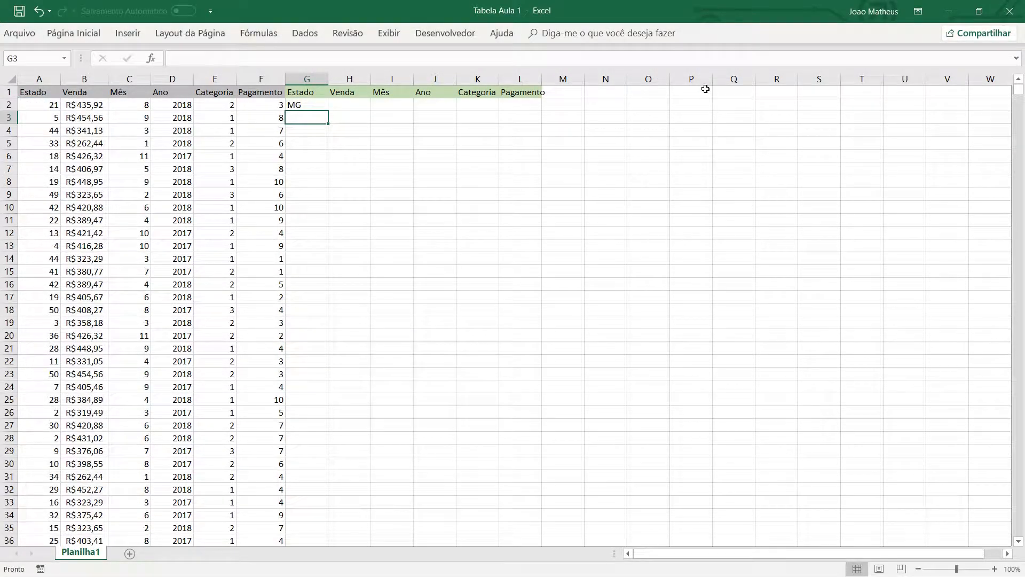
# Add an empty text "" as the final value if false in G2 and fill the formula down the Estado column.
pyautogui.click(720, 58)
pyautogui.write('""')
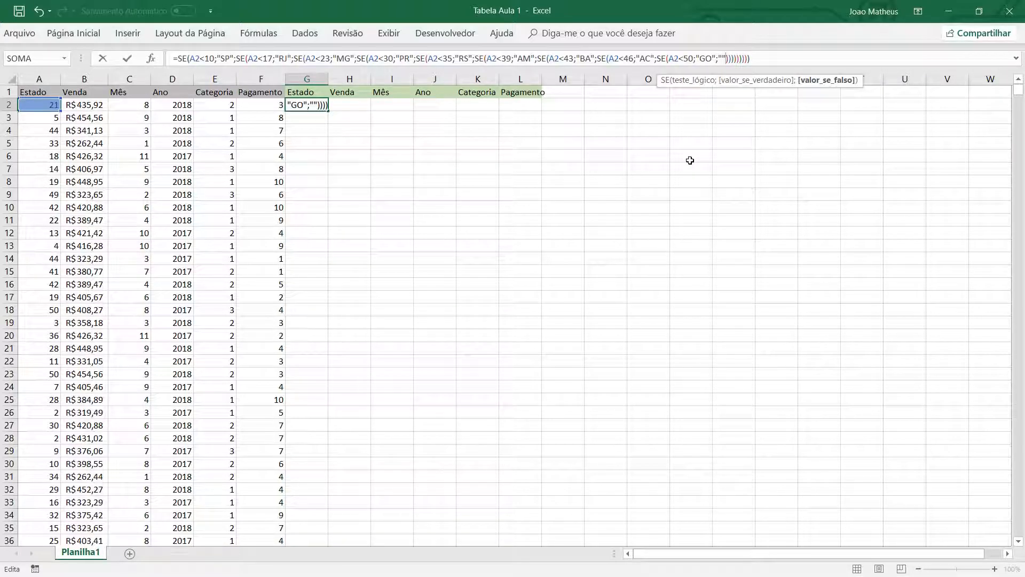
pyautogui.press('Return')
pyautogui.click(296, 107)
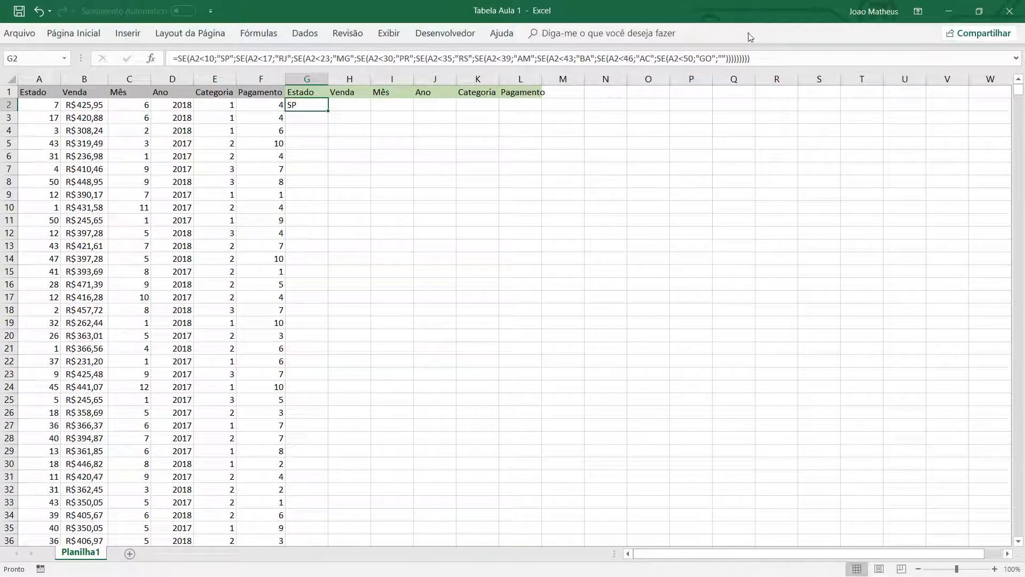
pyautogui.doubleClick(329, 111)
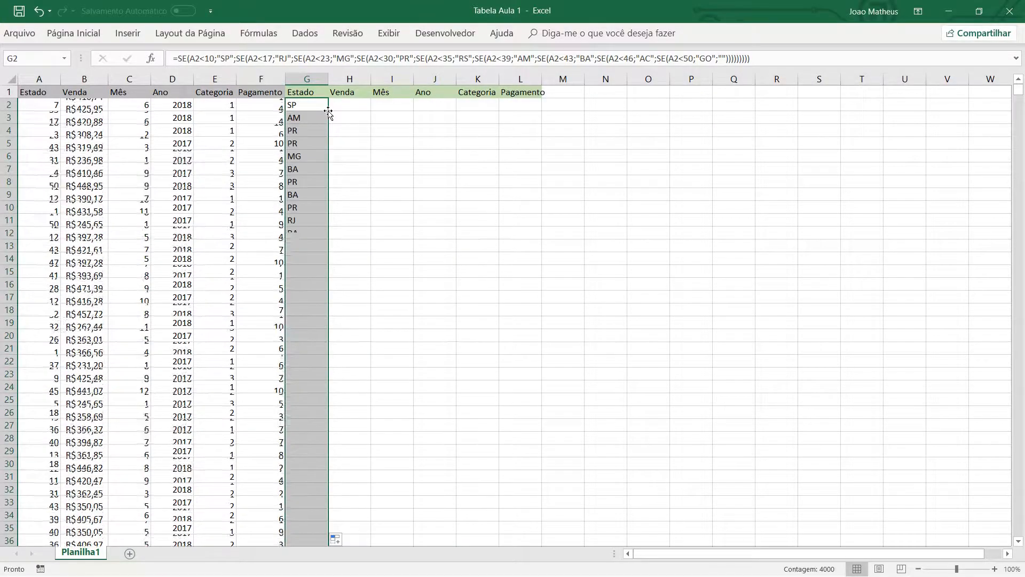
# Check the Estado labels and formulas in G4, G2 and G6 against the codes in column A.
pyautogui.click(309, 133)
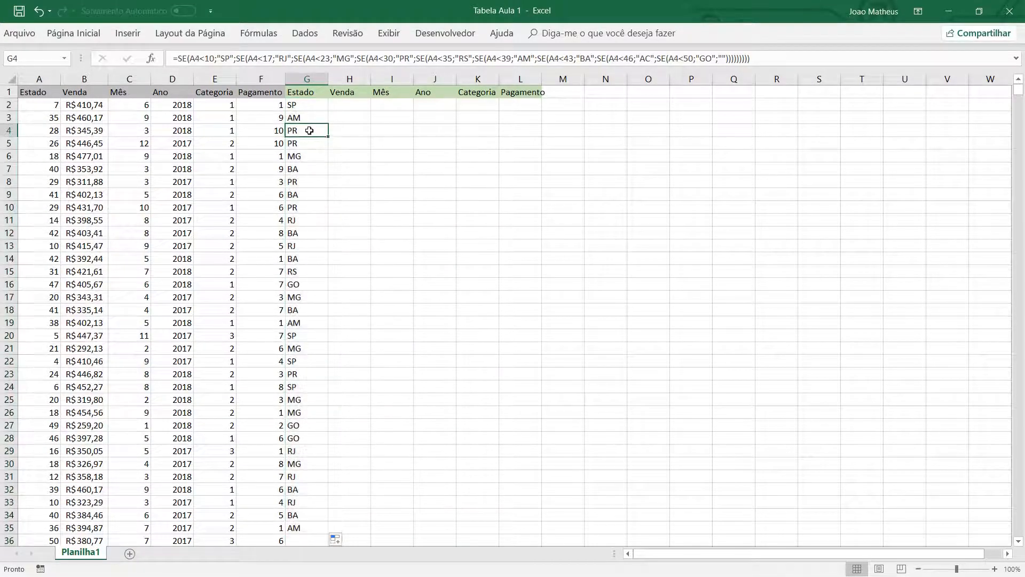
pyautogui.click(288, 105)
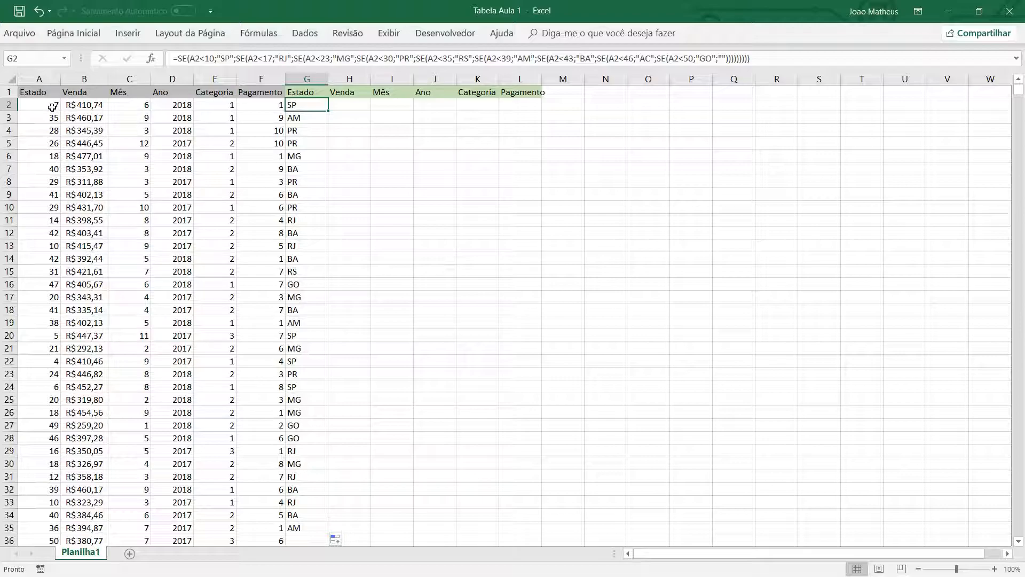
pyautogui.click(294, 157)
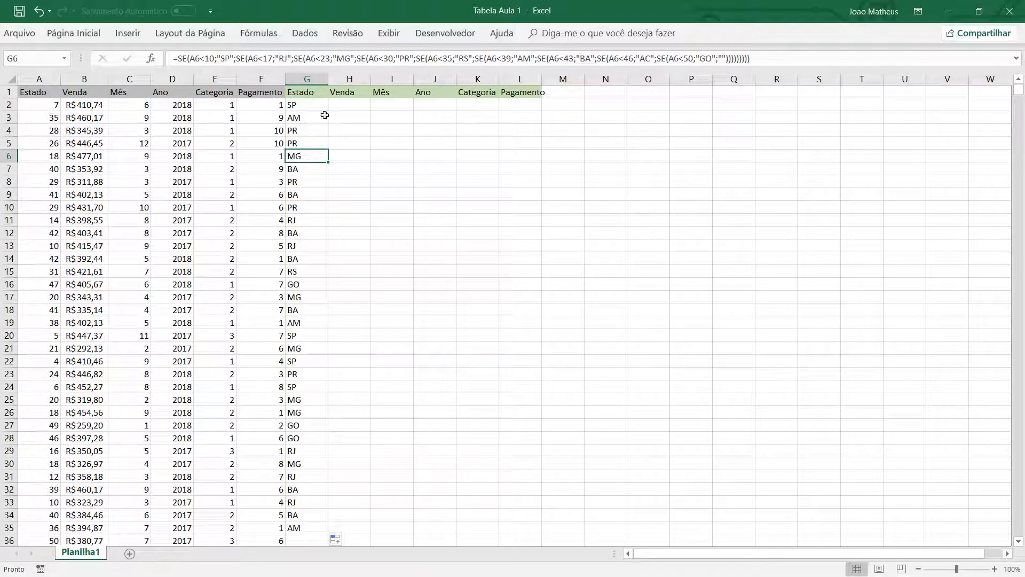
pyautogui.click(339, 106)
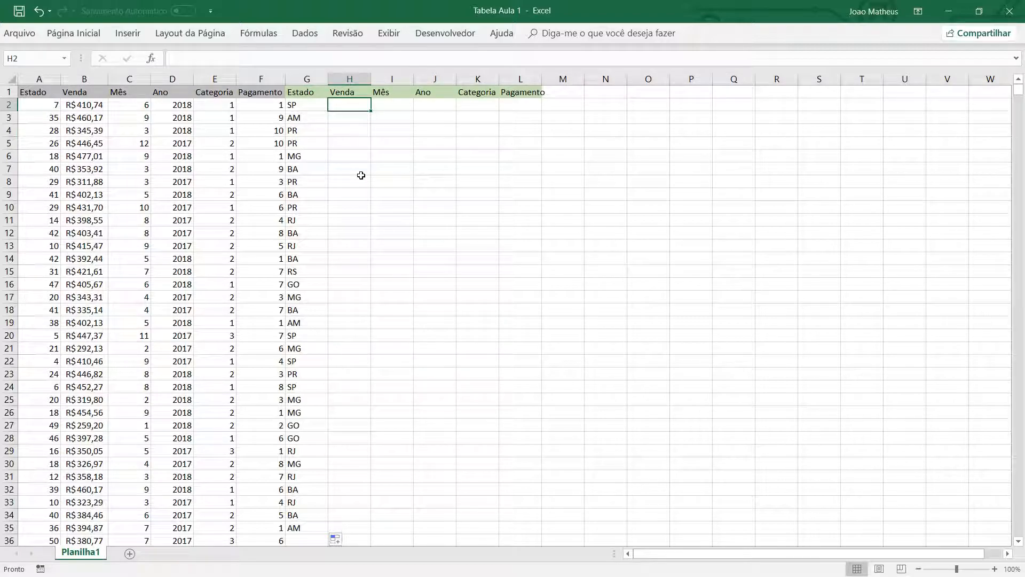
pyautogui.moveTo(394, 181); pyautogui.dragTo(58, 155)
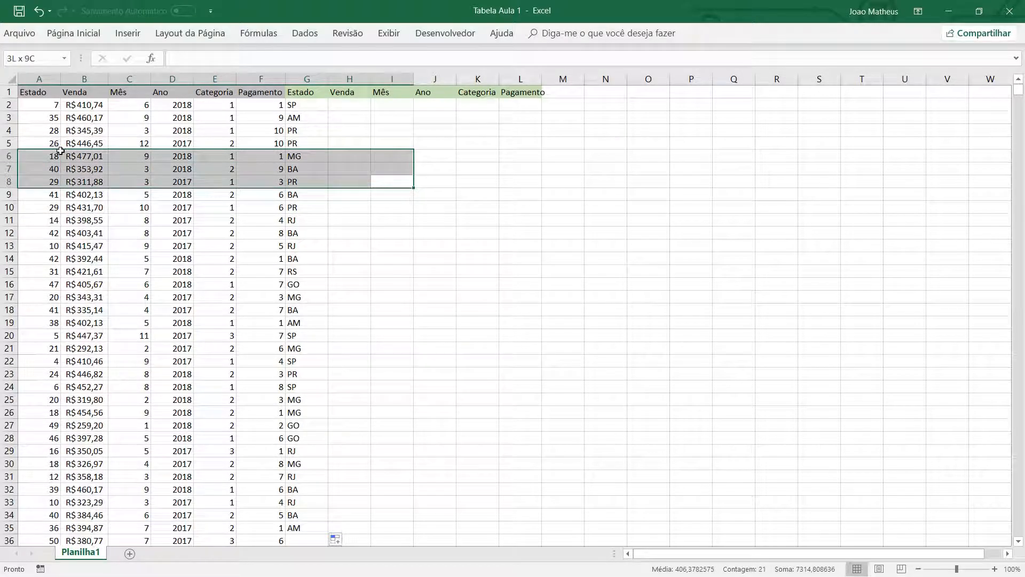
pyautogui.click(353, 108)
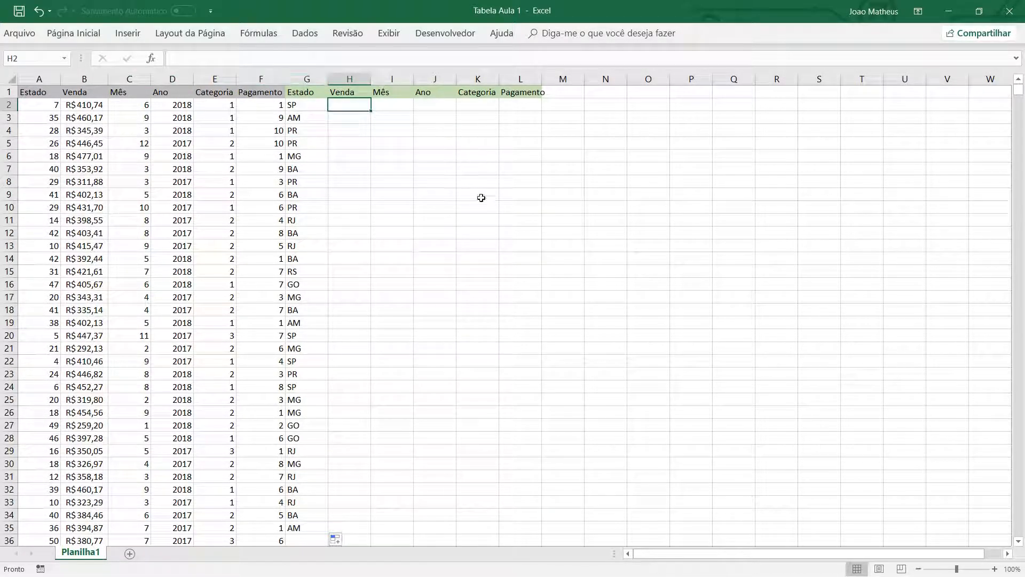
pyautogui.write('=')
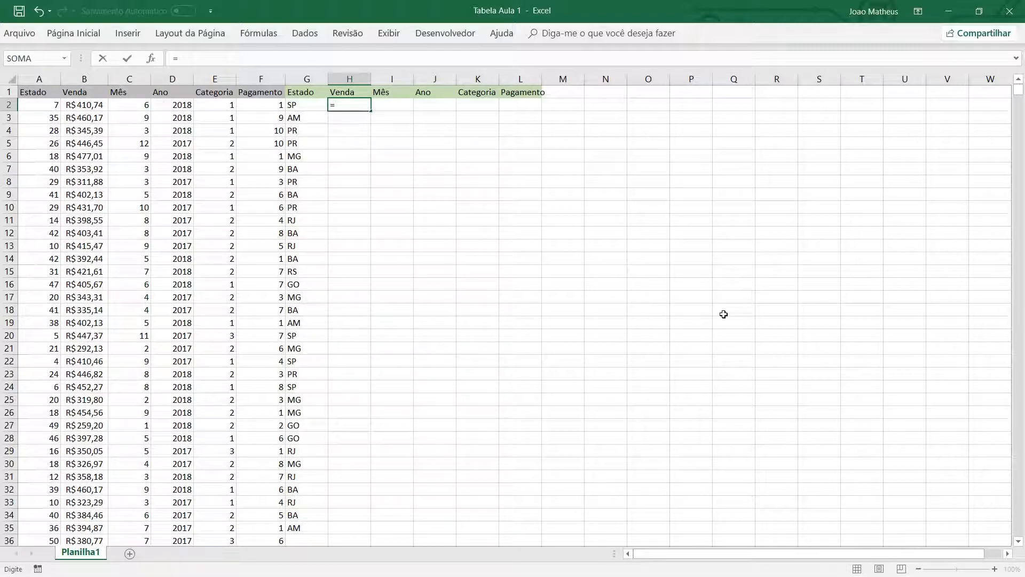
pyautogui.write('SE(')
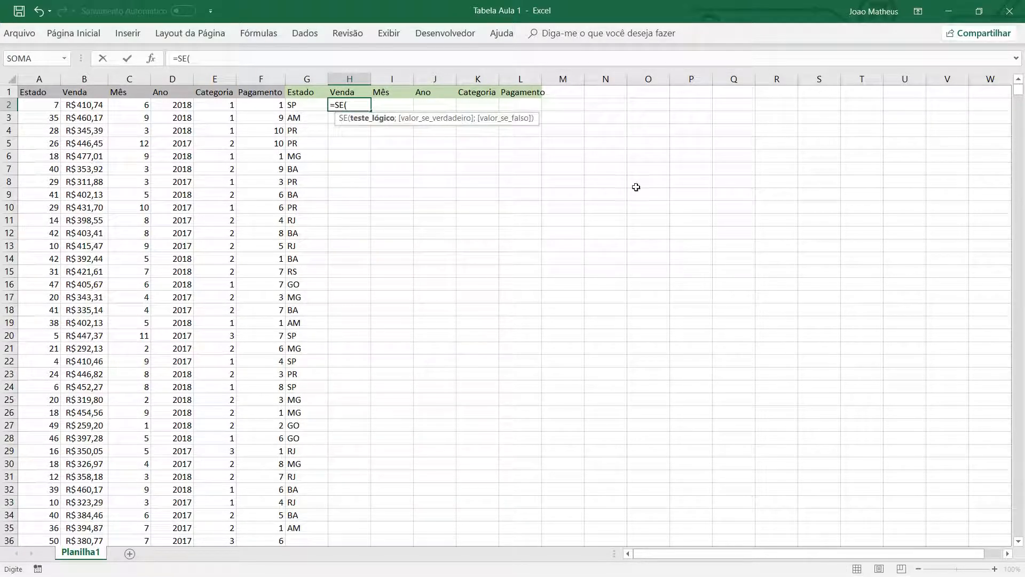
pyautogui.click(220, 104)
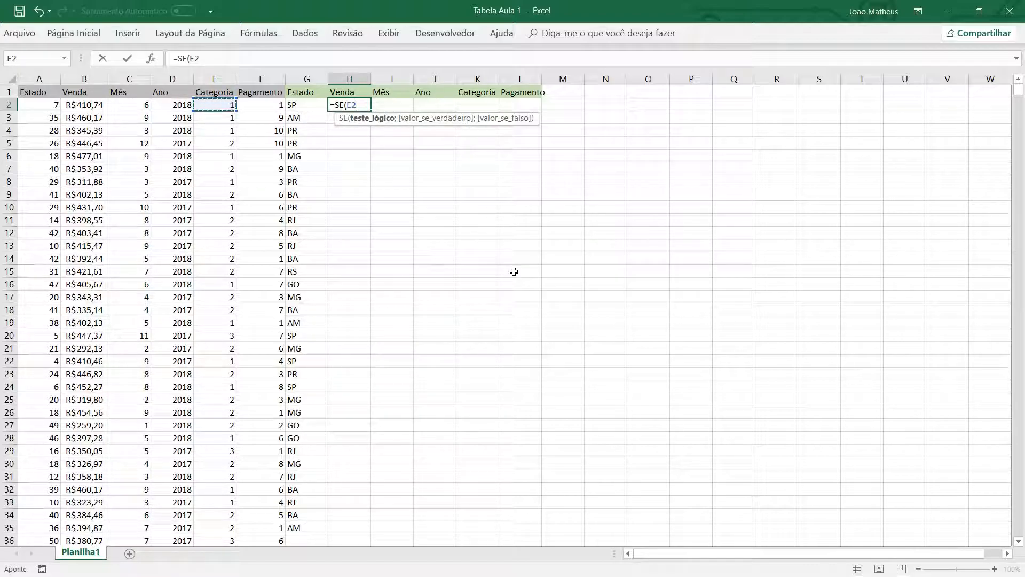
pyautogui.write('=')
pyautogui.press('Escape')
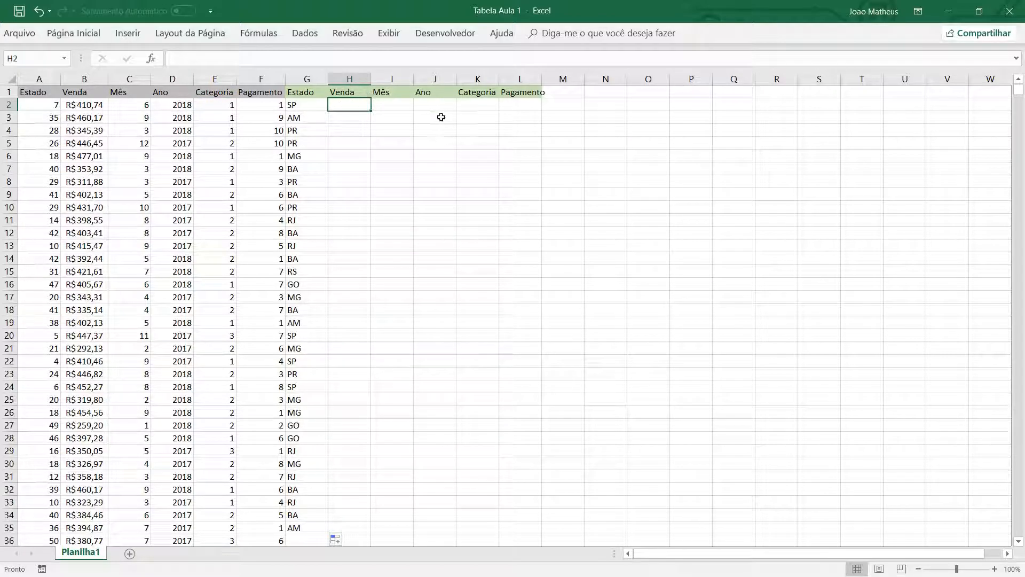
# Start the Categoria formula in K2 with the condition =SE(E2=1;"Cerveja";.
pyautogui.click(473, 106)
pyautogui.write('=SE')
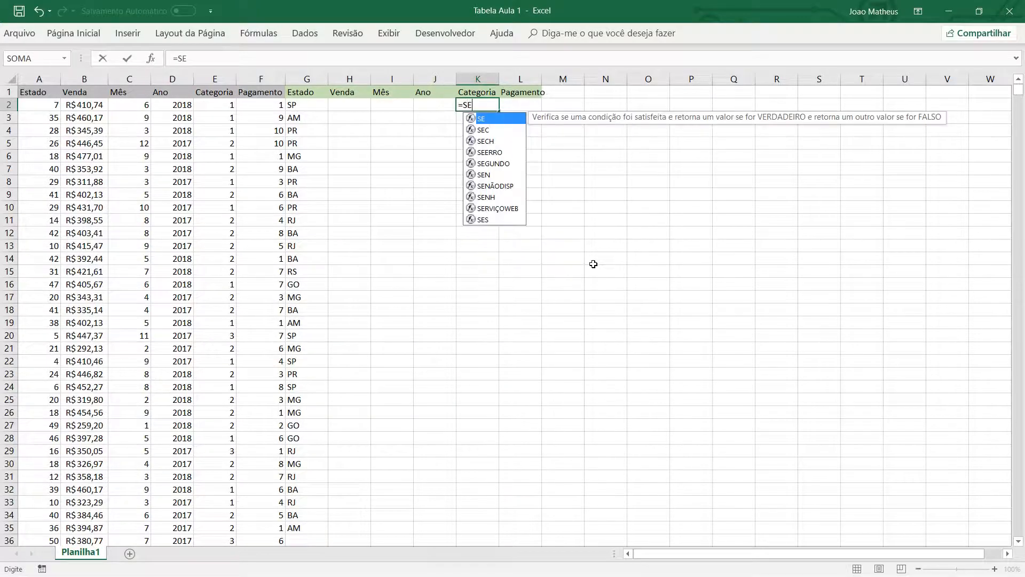
pyautogui.click(198, 105)
pyautogui.click(475, 105)
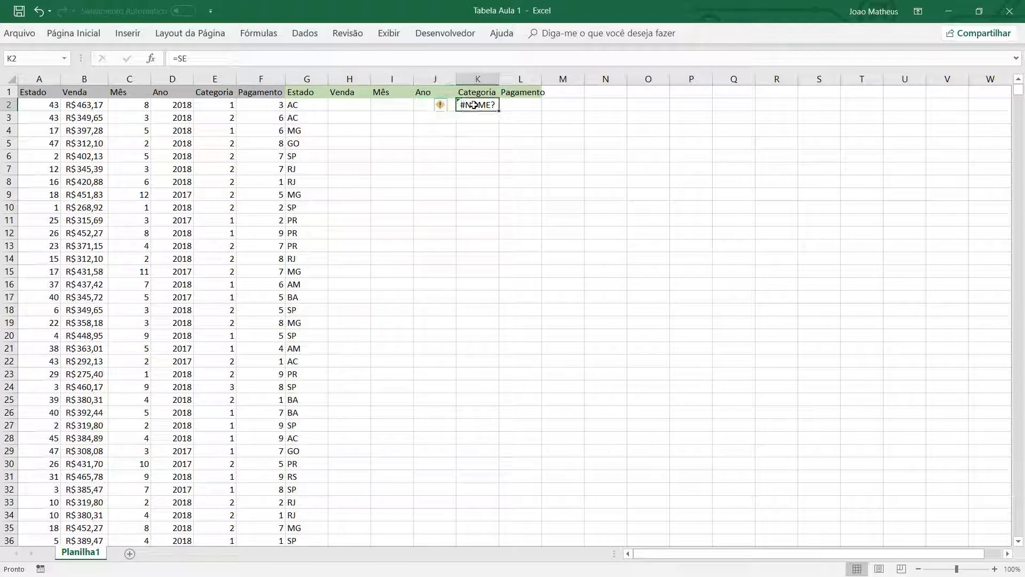
pyautogui.doubleClick(477, 105)
pyautogui.write('(')
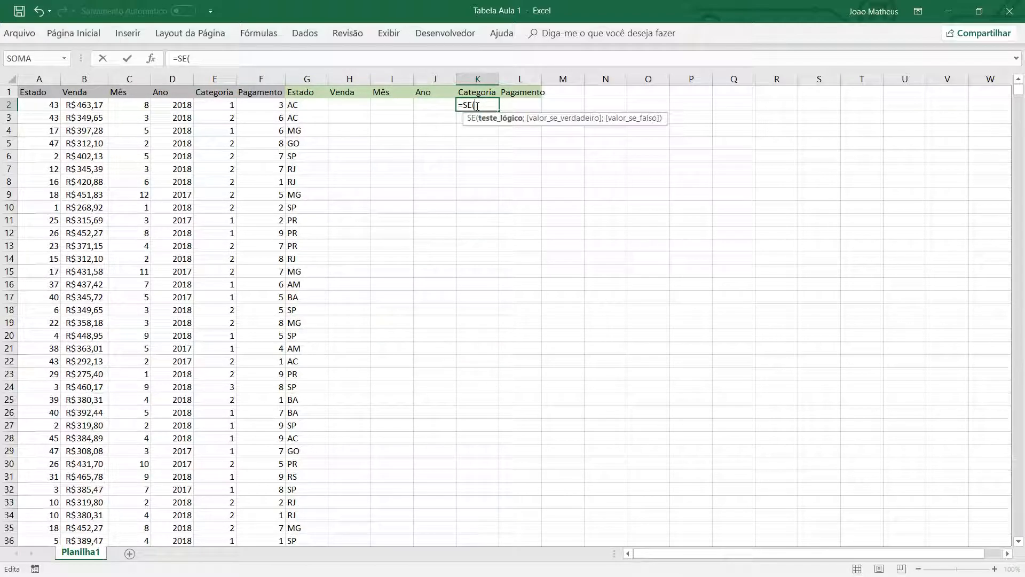
pyautogui.click(216, 105)
pyautogui.write('=1;')
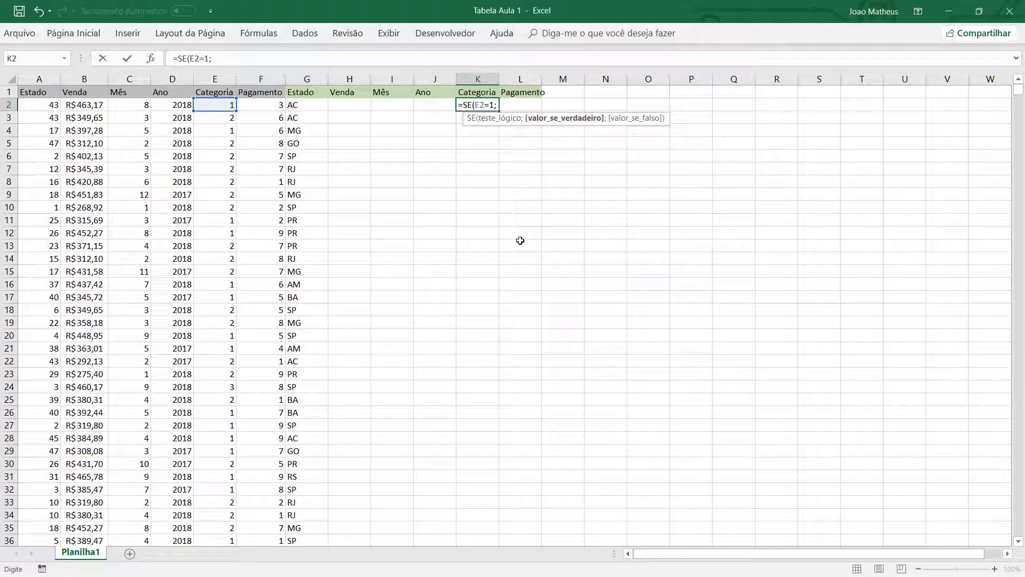
pyautogui.write('"C')
pyautogui.press('capslock')
pyautogui.write('erveja";')
# Duplicate the SE condition as a nested one in the K2 formula and change its test to E2=2.
pyautogui.moveTo(251, 59); pyautogui.dragTo(179, 59)
pyautogui.hotkey('ctrl', 'c')
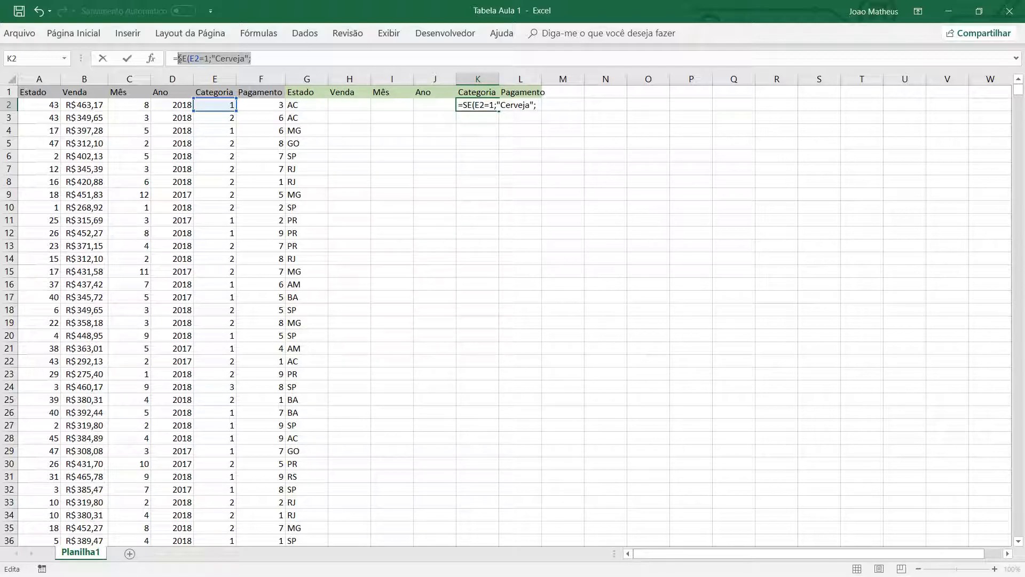
pyautogui.click(281, 63)
pyautogui.hotkey('ctrl', 'v')
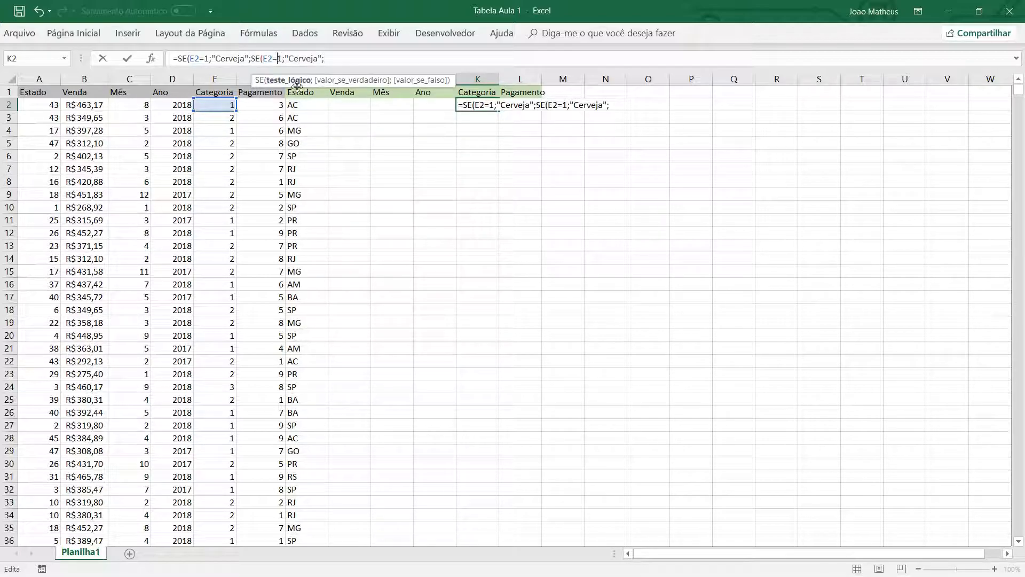
pyautogui.press('Delete')
pyautogui.write('2')
pyautogui.press('Right')
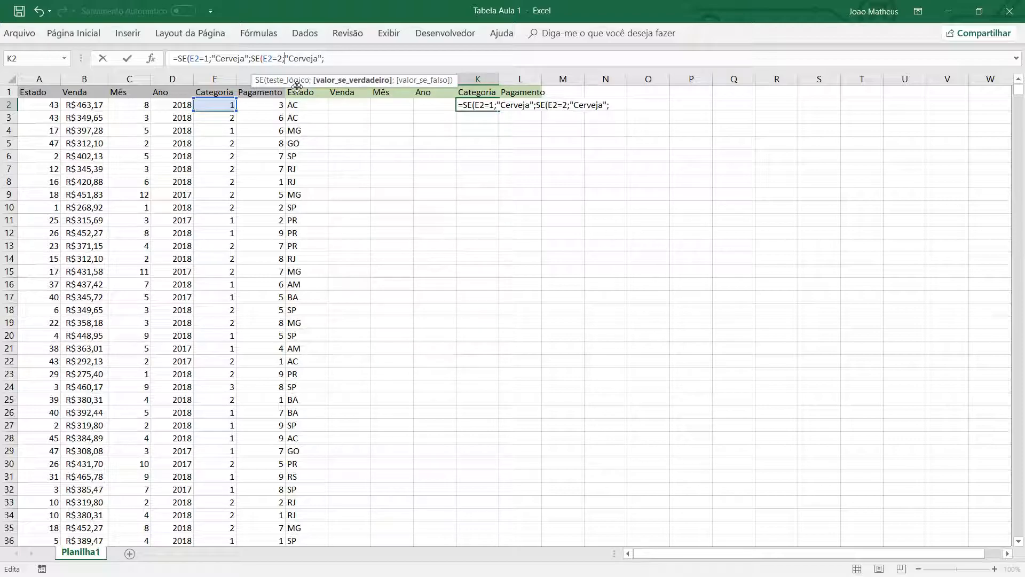
# Set the nested K2 condition to return "Refrigerante" if true and "Água" if false, and enter the completed formula.
pyautogui.press('Delete')
pyautogui.press('Delete')
pyautogui.press('BackSpace')
pyautogui.press('BackSpace')
pyautogui.press('BackSpace')
pyautogui.press('BackSpace')
pyautogui.press('BackSpace')
pyautogui.write('Refrigerante')
pyautogui.press('Right')
pyautogui.press('Right')
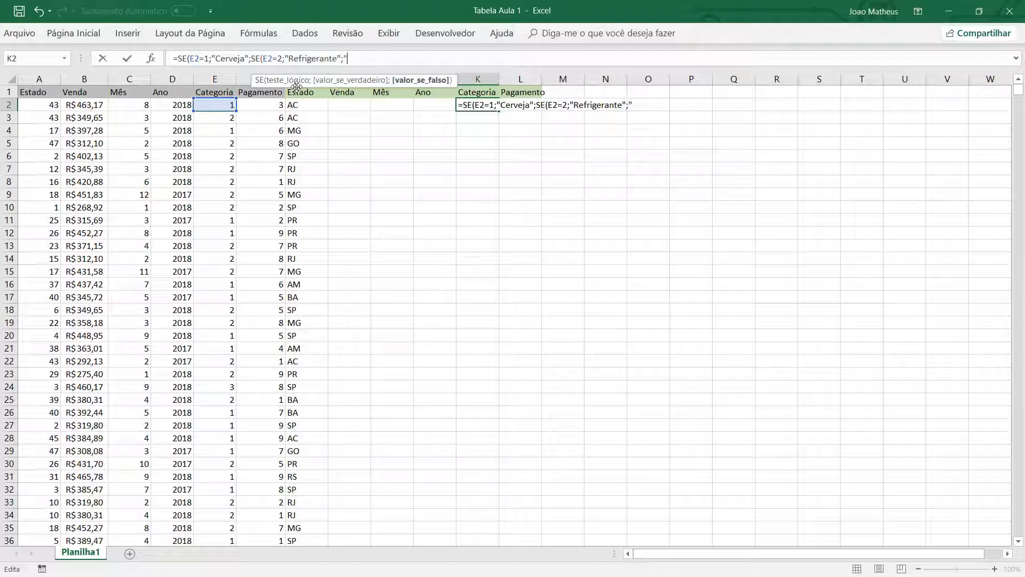
pyautogui.write('Água"))')
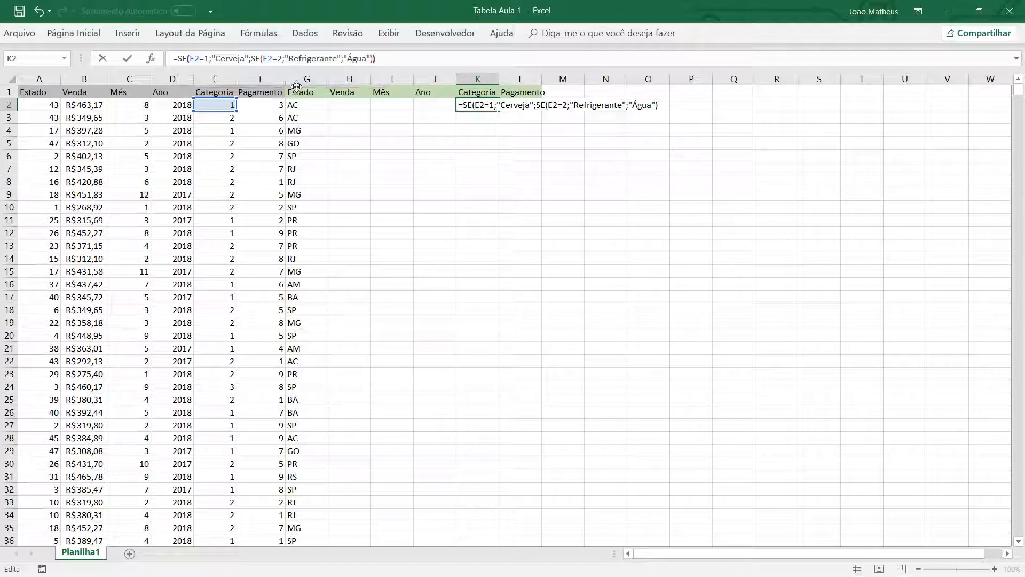
pyautogui.press('Return')
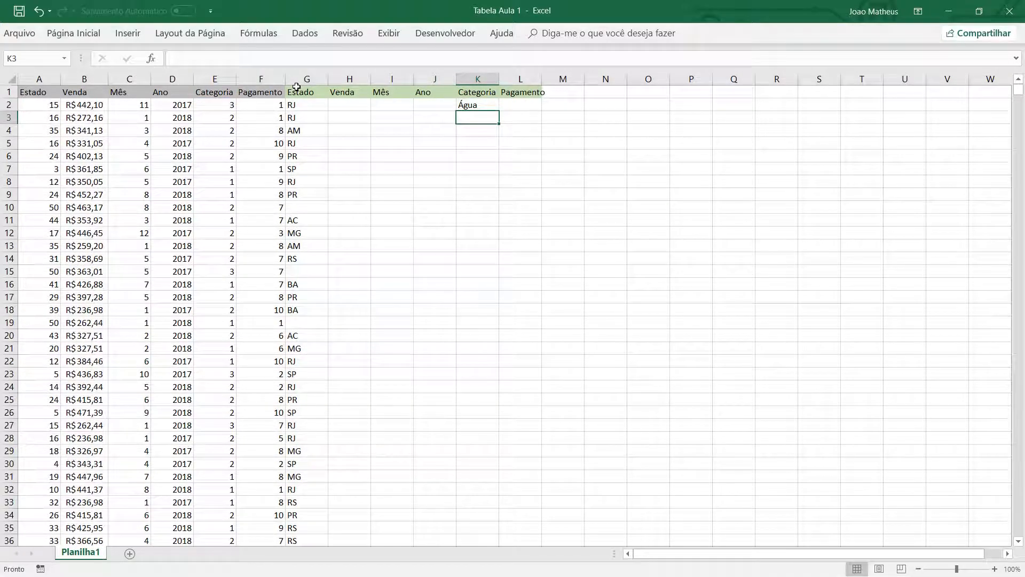
pyautogui.click(487, 106)
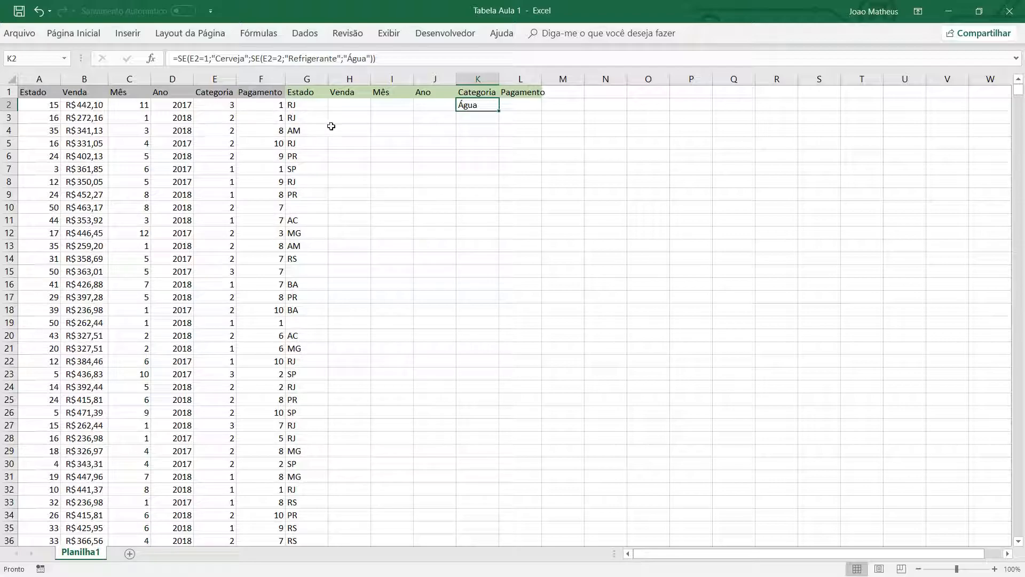
# Link the Ano cell J2 to the year in D2 and the Mês cell I2 to the month in C2.
pyautogui.click(433, 105)
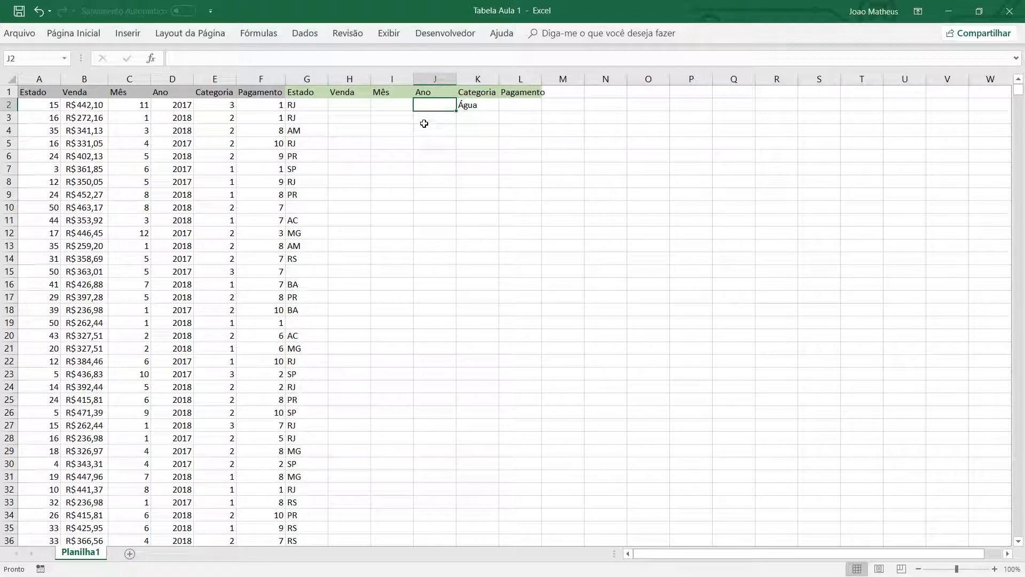
pyautogui.write('=')
pyautogui.click(179, 106)
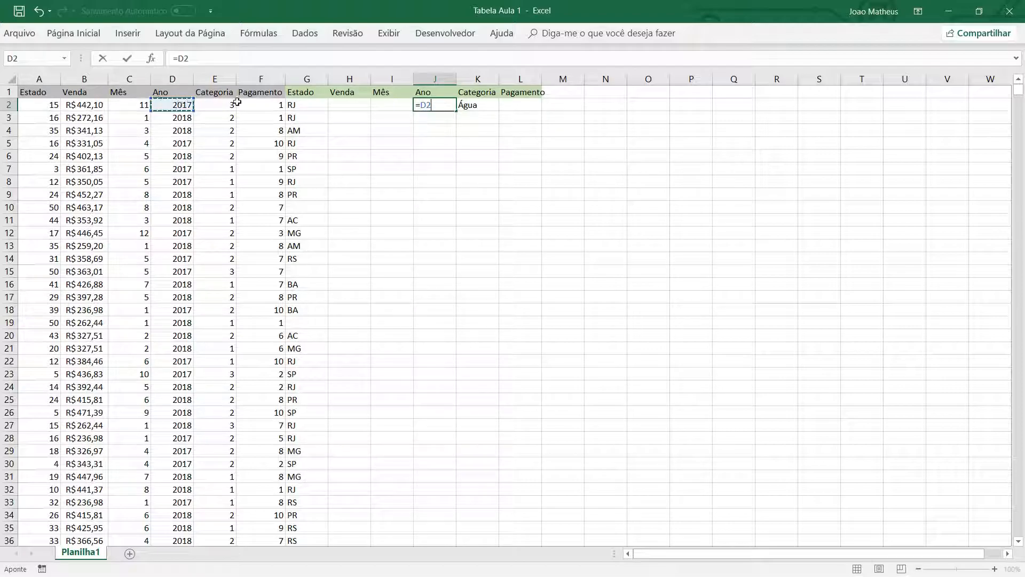
pyautogui.press('Return')
pyautogui.click(382, 106)
pyautogui.write('=')
pyautogui.click(143, 106)
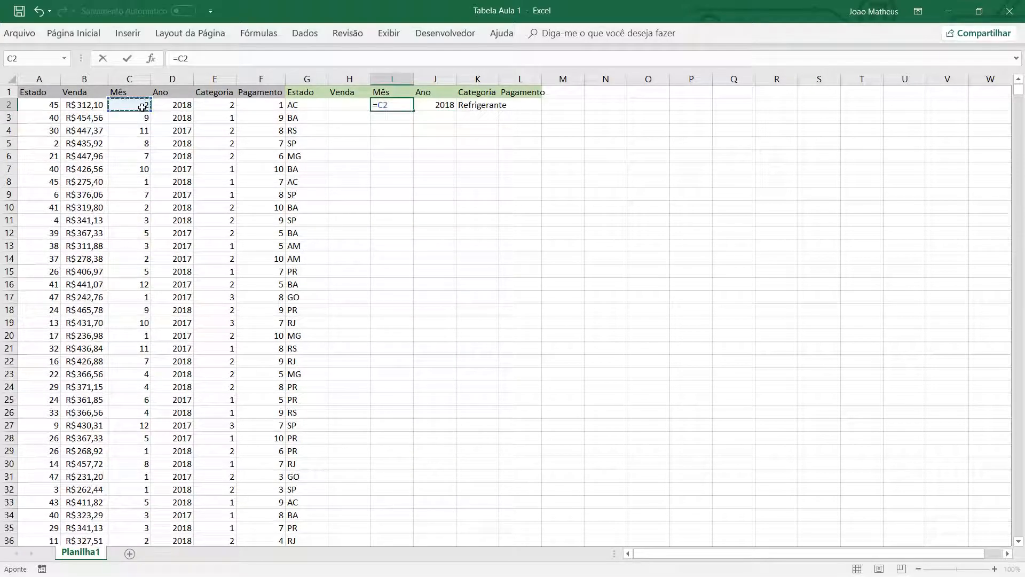
pyautogui.press('Return')
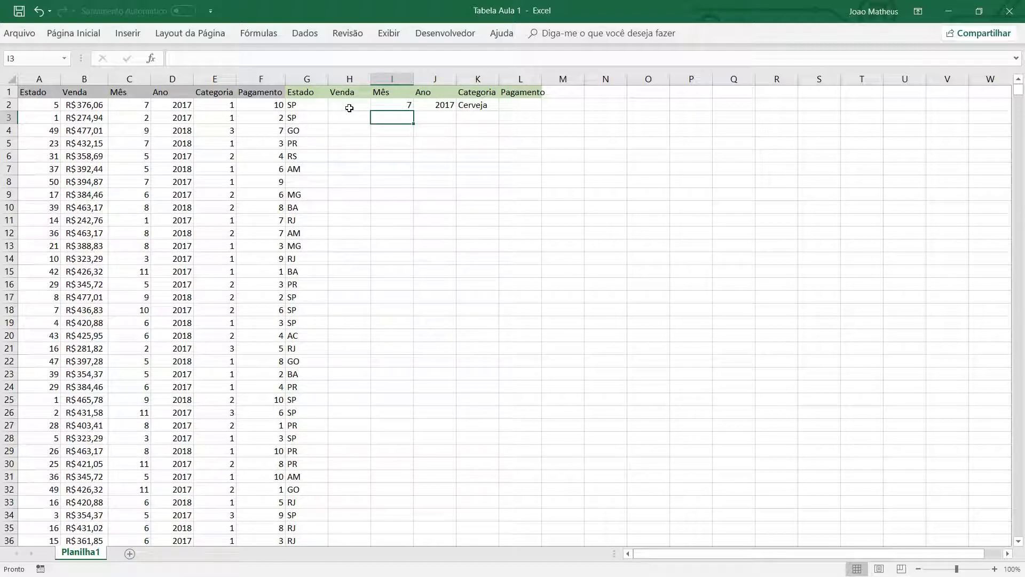
# Start the Venda formula in H2 as =B2*SE(E2=1;1,6; to multiply the sale by a category factor.
pyautogui.click(349, 107)
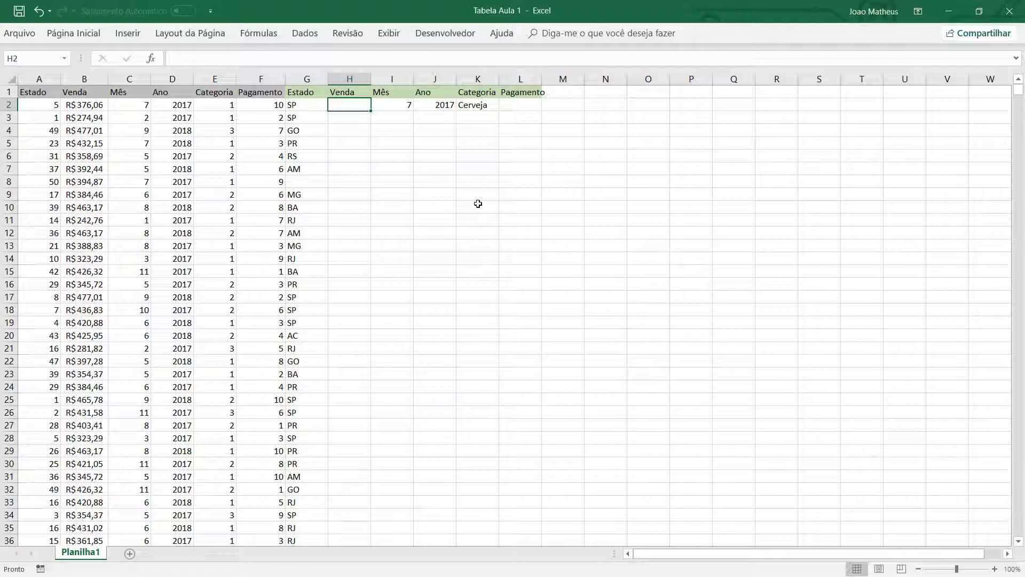
pyautogui.write('=')
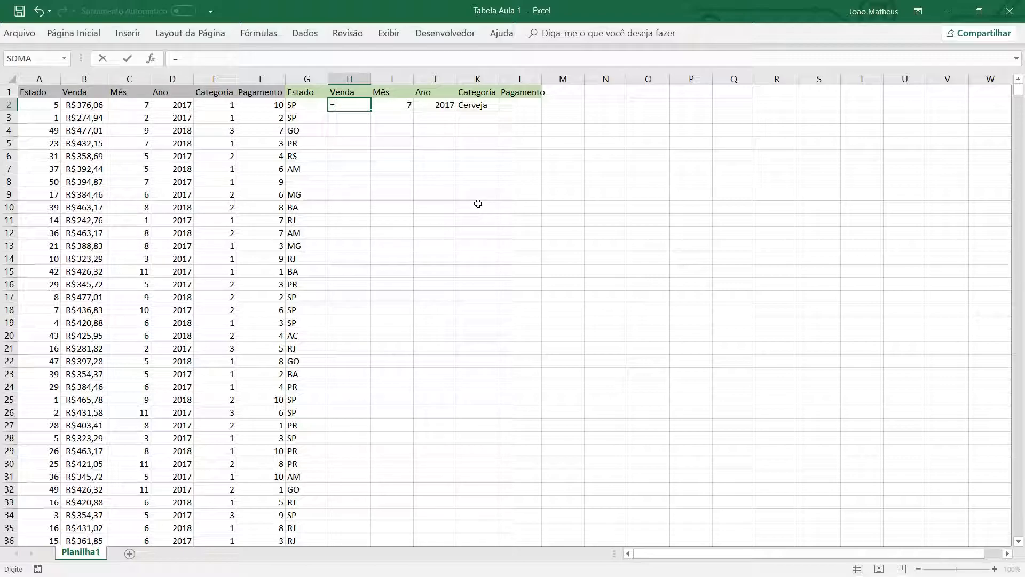
pyautogui.click(91, 105)
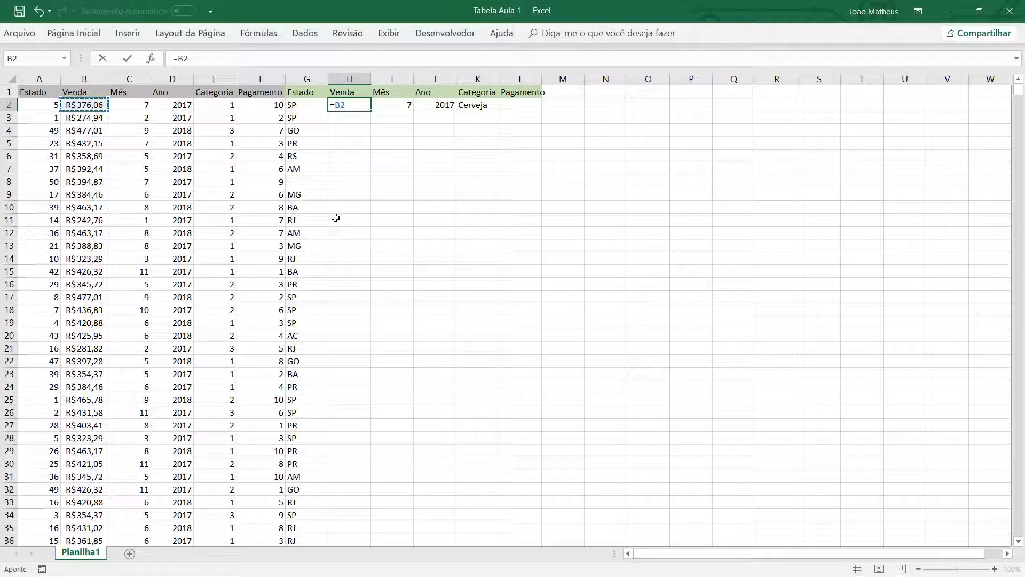
pyautogui.write('*SE(')
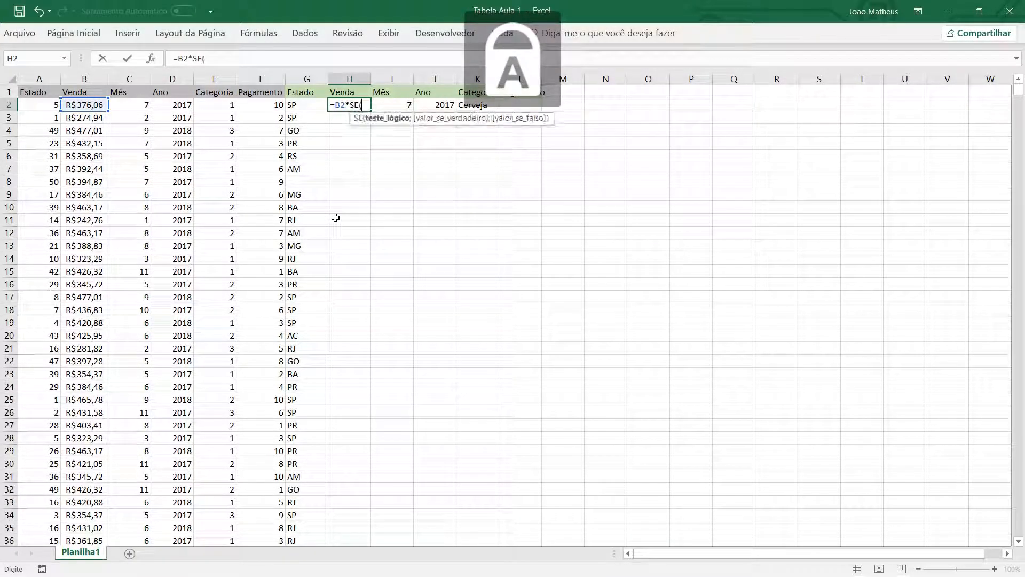
pyautogui.click(214, 107)
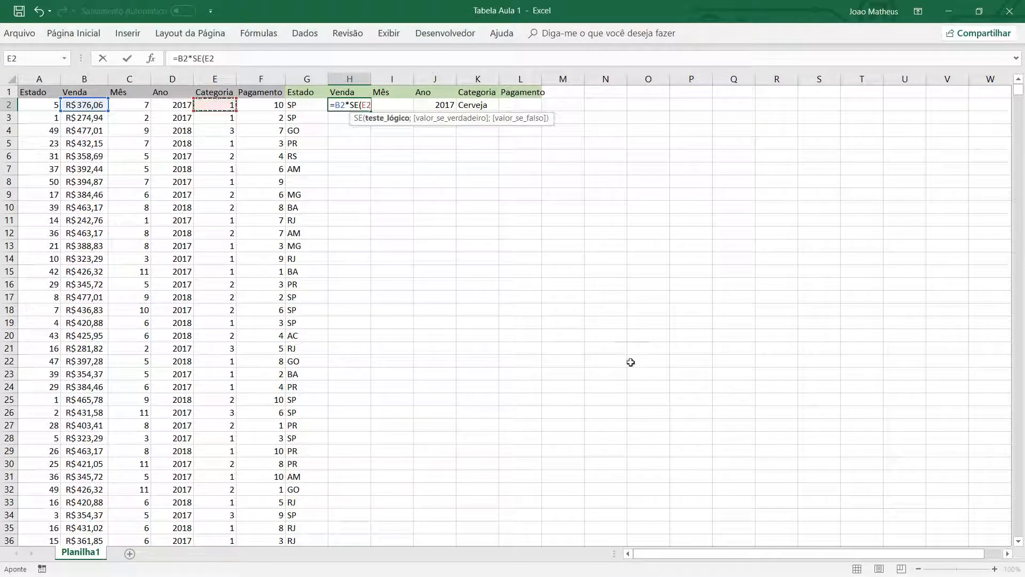
pyautogui.write('=1;')
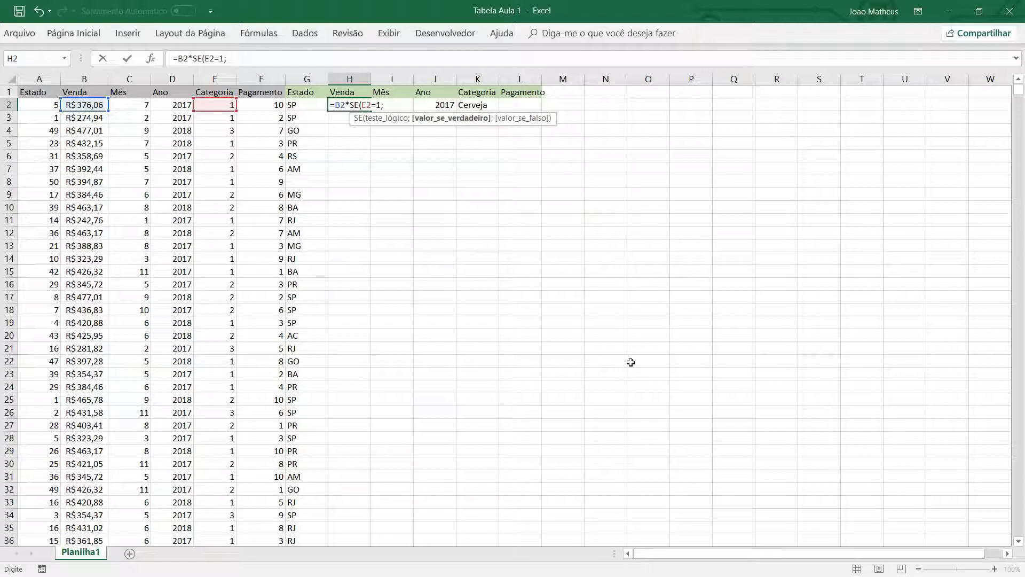
pyautogui.write('1,6')
pyautogui.write(';')
# Nest the condition SE(E2=2;1,5;1) in the H2 formula, close the parentheses and enter it.
pyautogui.moveTo(198, 63); pyautogui.dragTo(194, 63)
pyautogui.hotkey('ctrl', 'c')
pyautogui.click(247, 64)
pyautogui.hotkey('ctrl', 'v')
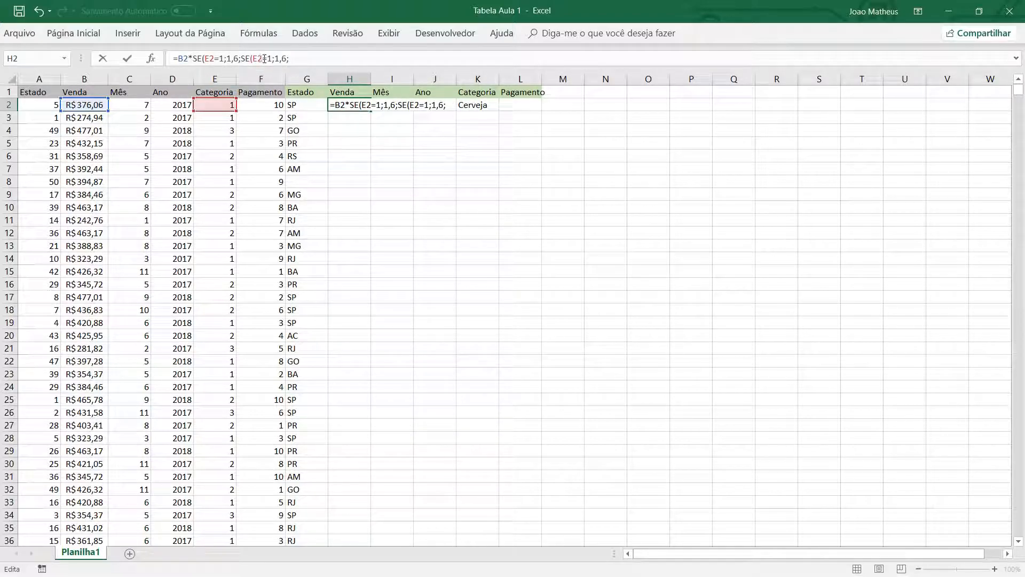
pyautogui.click(271, 58)
pyautogui.press('BackSpace')
pyautogui.write('2')
pyautogui.click(283, 58)
pyautogui.write('5')
pyautogui.click(321, 59)
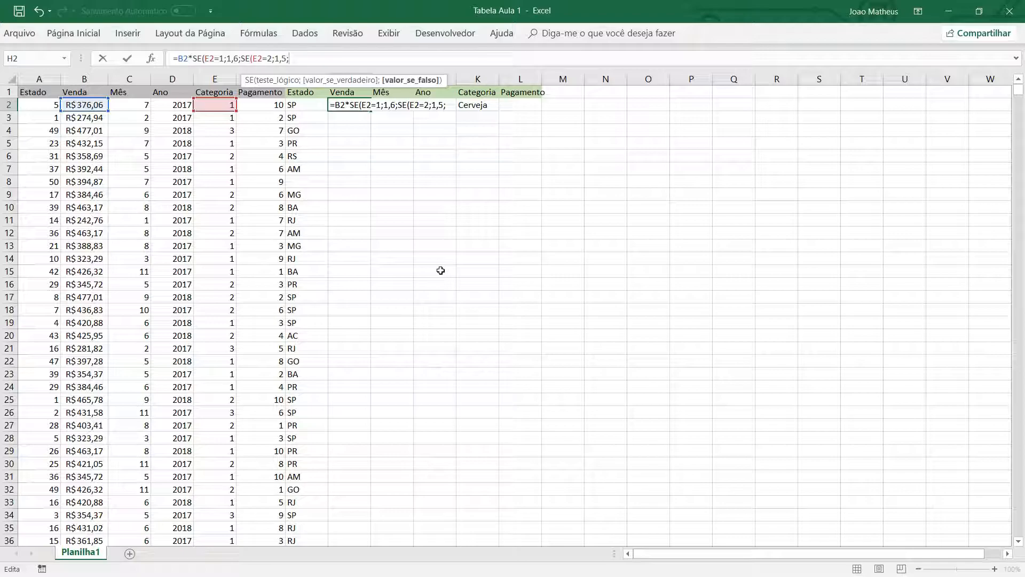
pyautogui.write('1))')
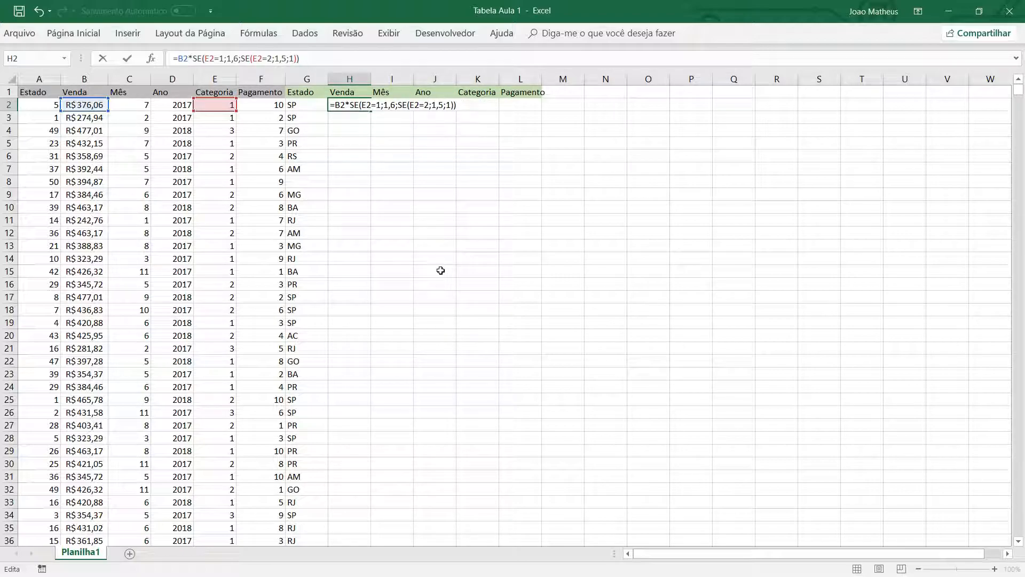
pyautogui.press('Return')
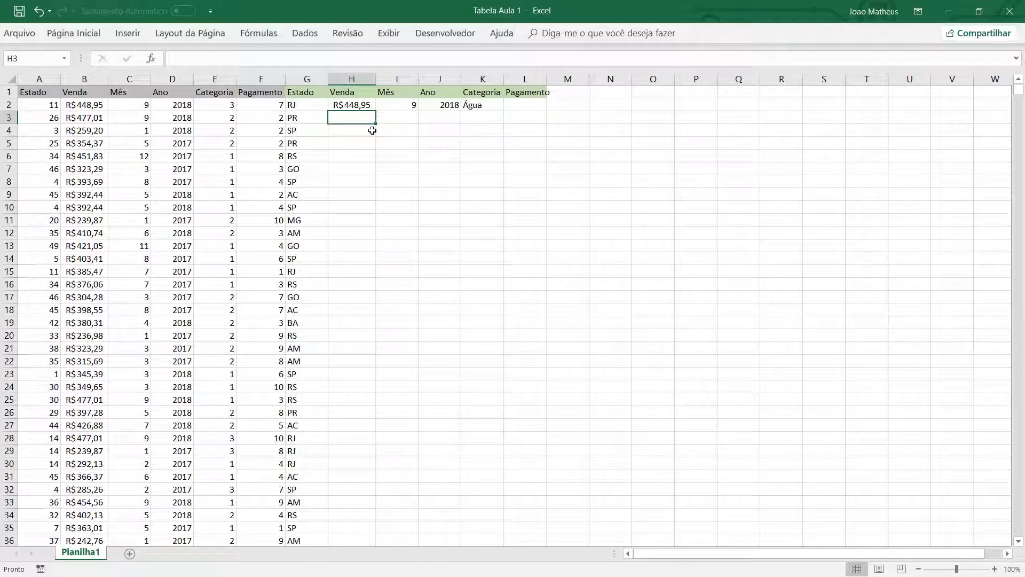
pyautogui.click(358, 97)
pyautogui.click(359, 104)
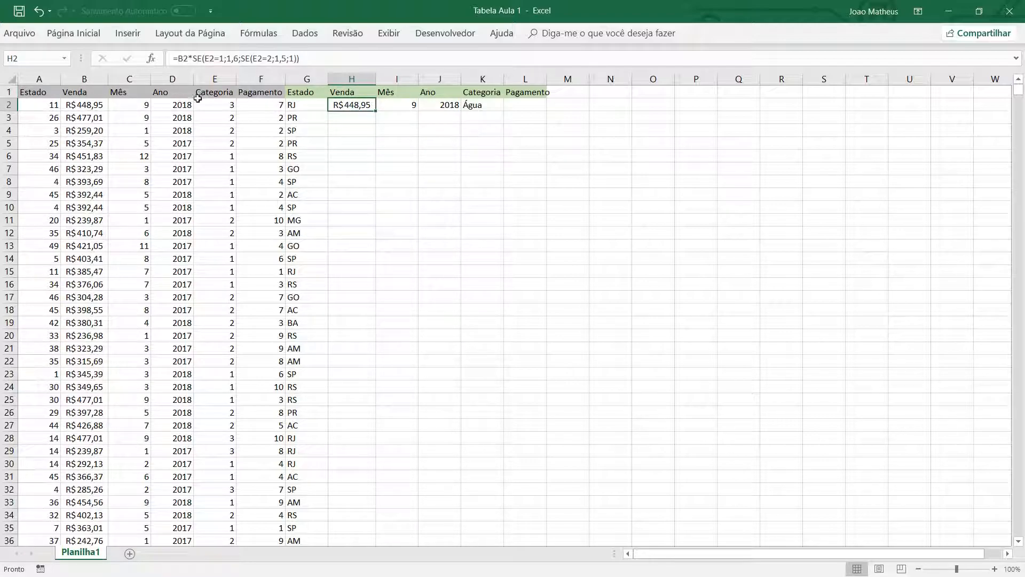
# Enter 1 in the empty cell M7 to recalculate the random values and test the Venda formula.
pyautogui.click(482, 168)
pyautogui.click(550, 175)
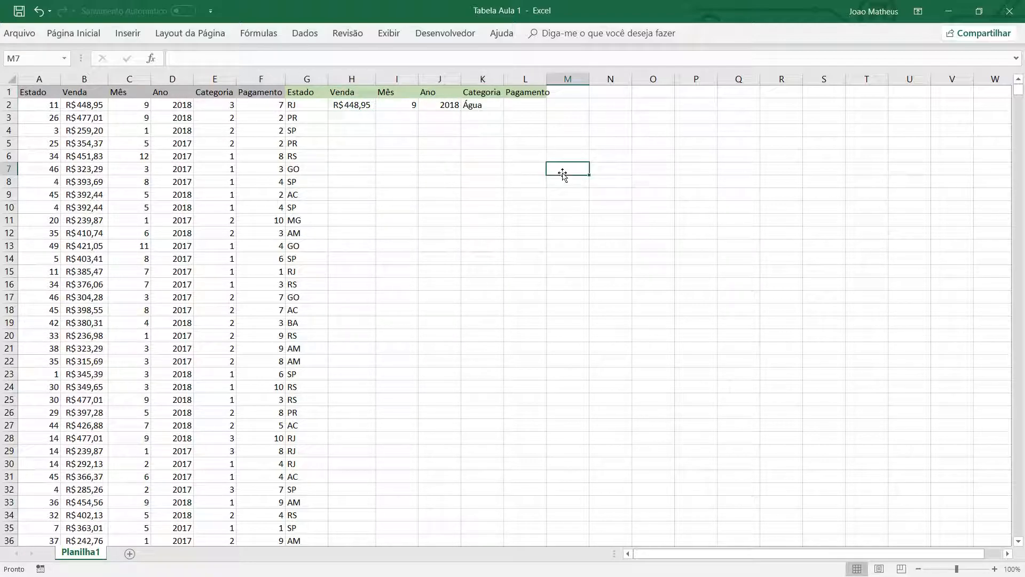
pyautogui.write('1')
pyautogui.hotkey('ctrl', 'Return')
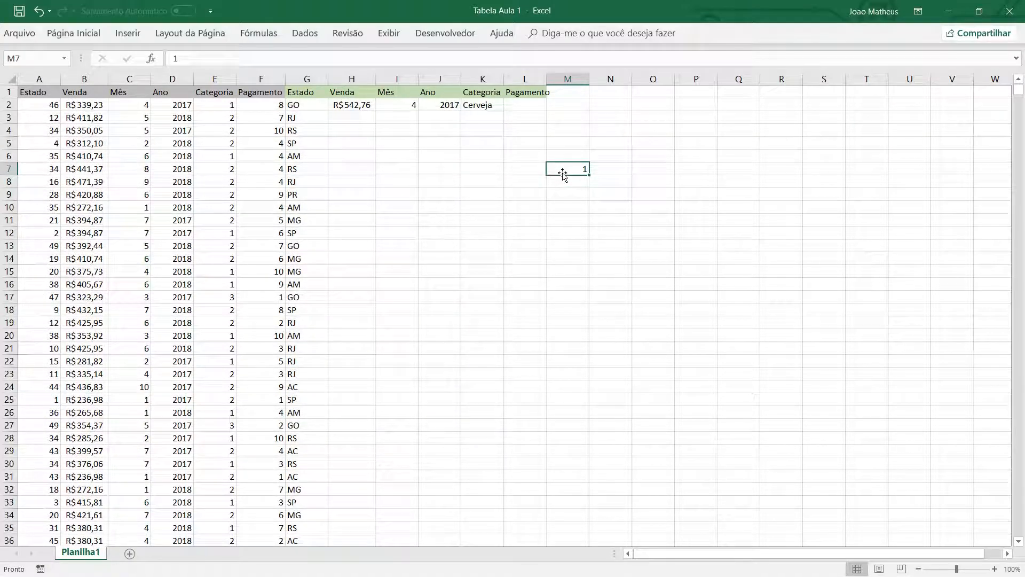
# Clear the test value from cell M7.
pyautogui.press('Delete')
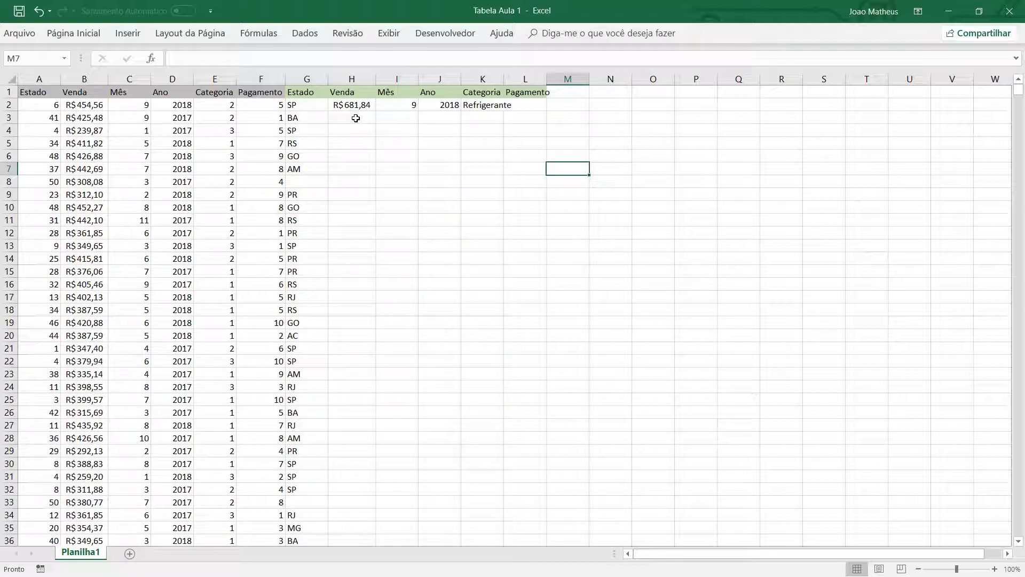
pyautogui.click(363, 102)
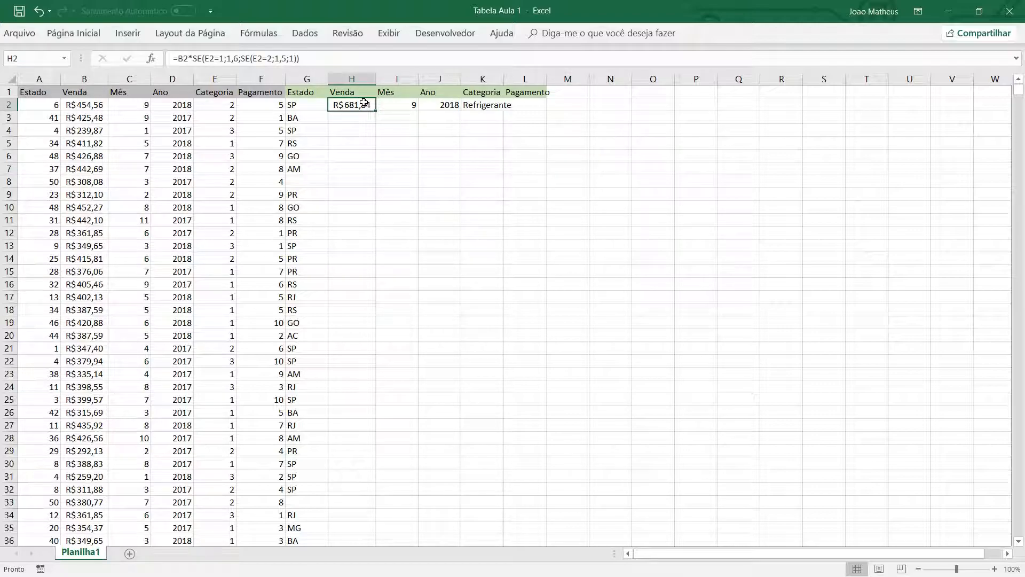
pyautogui.click(368, 62)
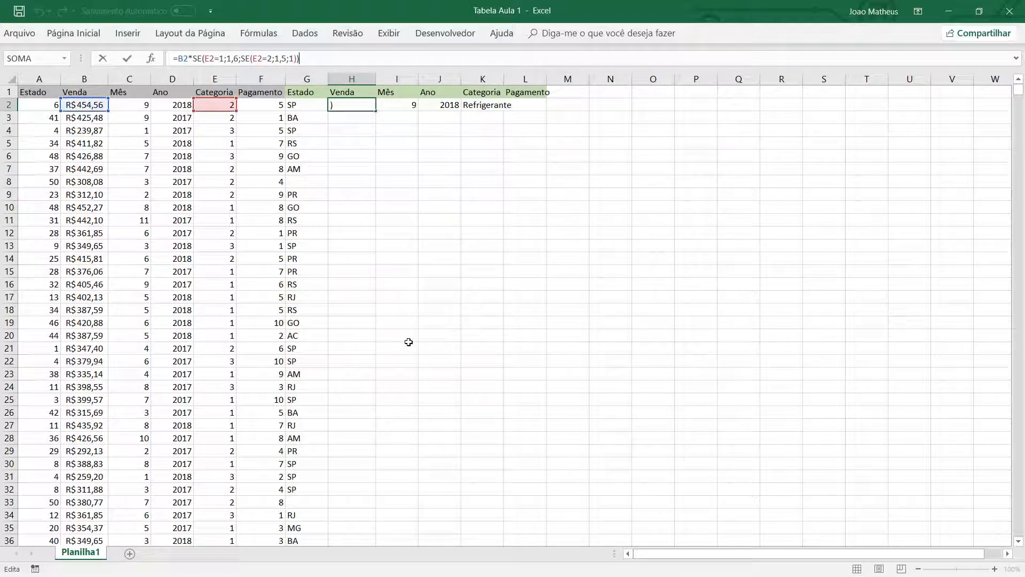
pyautogui.write('*SE')
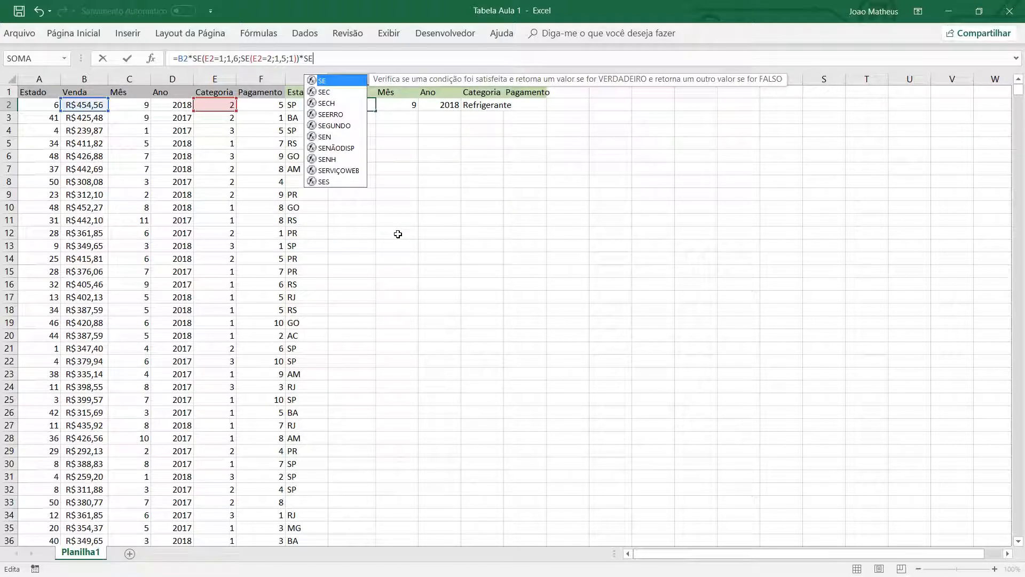
pyautogui.write('(')
pyautogui.press('Left')
pyautogui.press('Left')
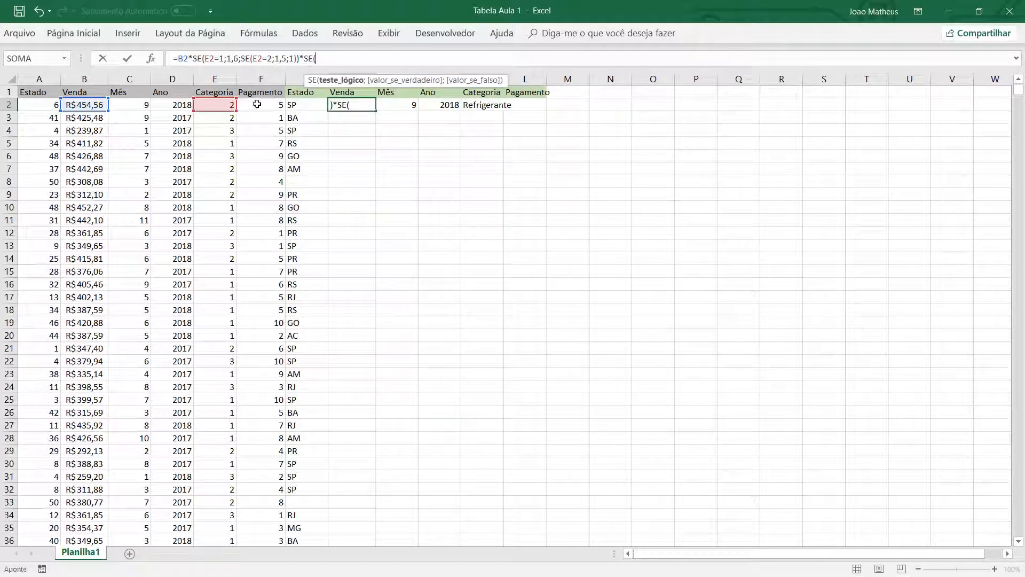
pyautogui.write('=2;1,')
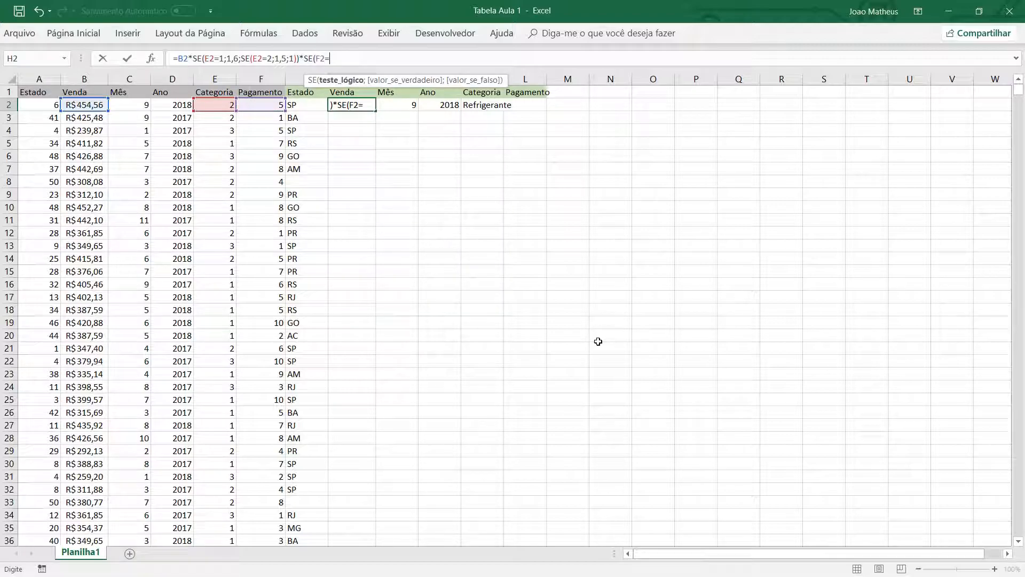
pyautogui.write('5')
pyautogui.press('BackSpace')
pyautogui.press('BackSpace')
pyautogui.press('BackSpace')
pyautogui.press('BackSpace')
pyautogui.press('BackSpace')
pyautogui.press('BackSpace')
pyautogui.press('BackSpace')
pyautogui.press('BackSpace')
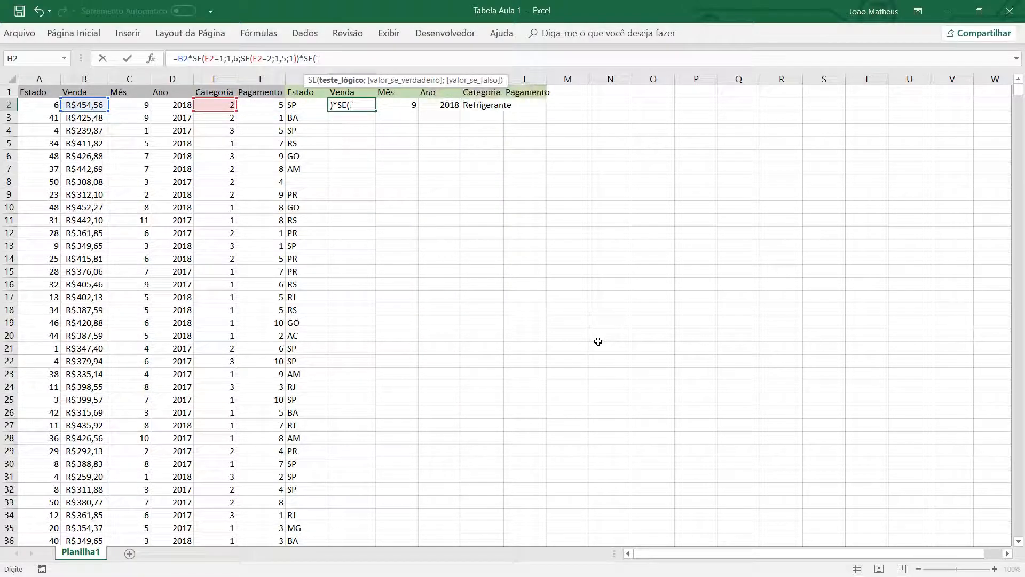
pyautogui.press('Return')
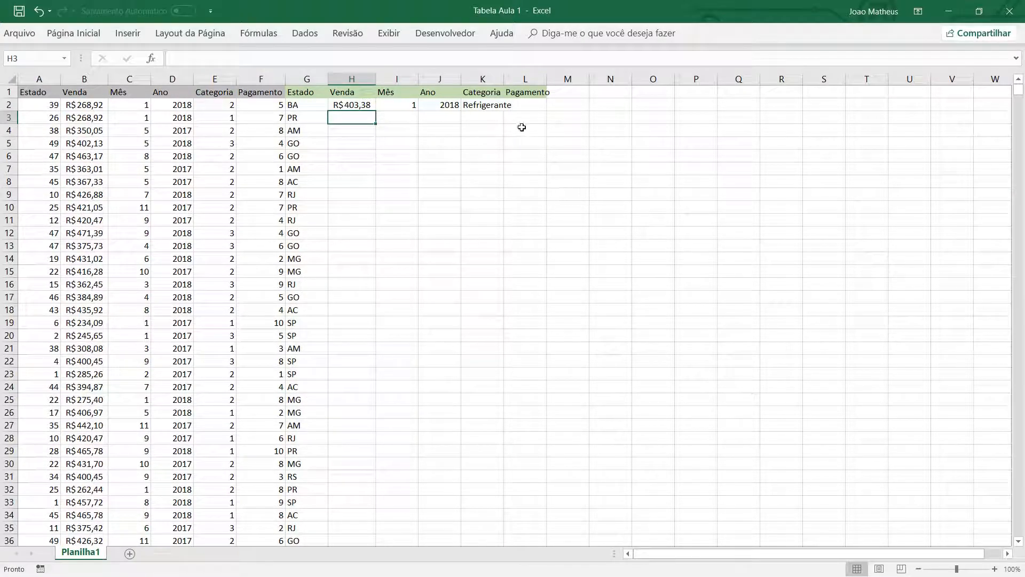
# Start the Pagamento formula in L2 as =SE(F2<5; to test the payment code.
pyautogui.click(511, 107)
pyautogui.doubleClick(503, 79)
pyautogui.doubleClick(525, 105)
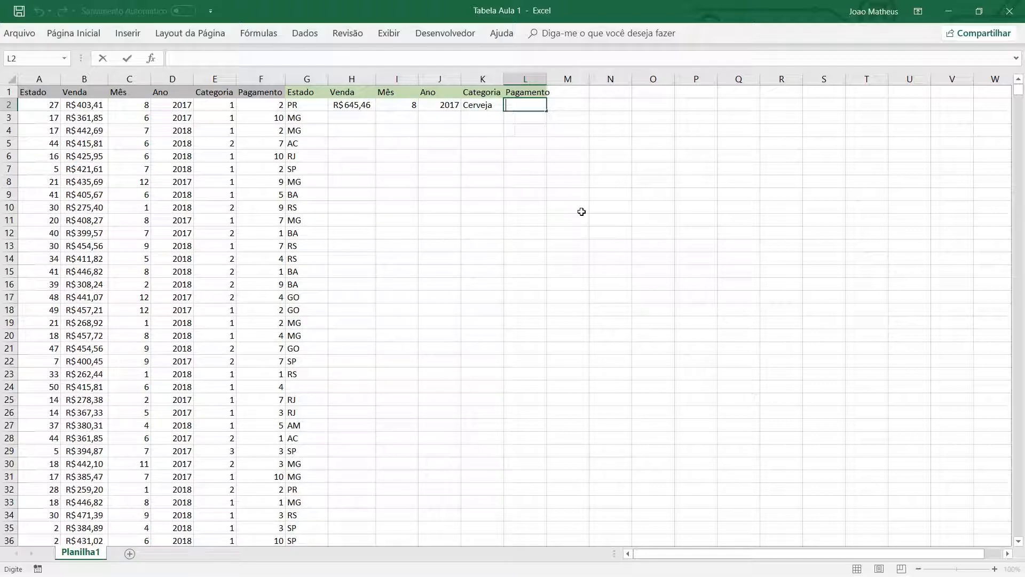
pyautogui.write('=')
pyautogui.click(264, 105)
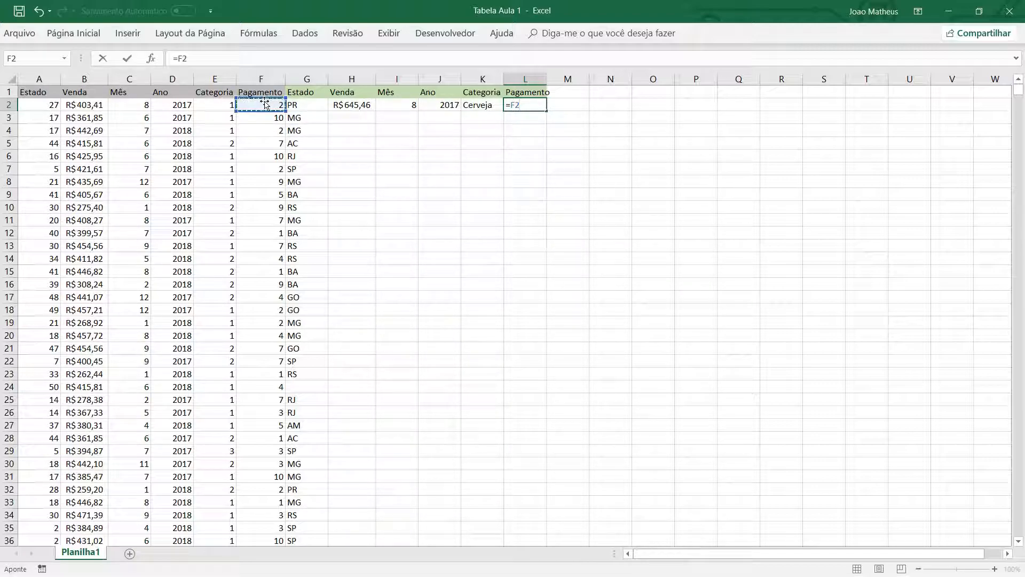
pyautogui.press('BackSpace')
pyautogui.press('BackSpace')
pyautogui.write('SE(')
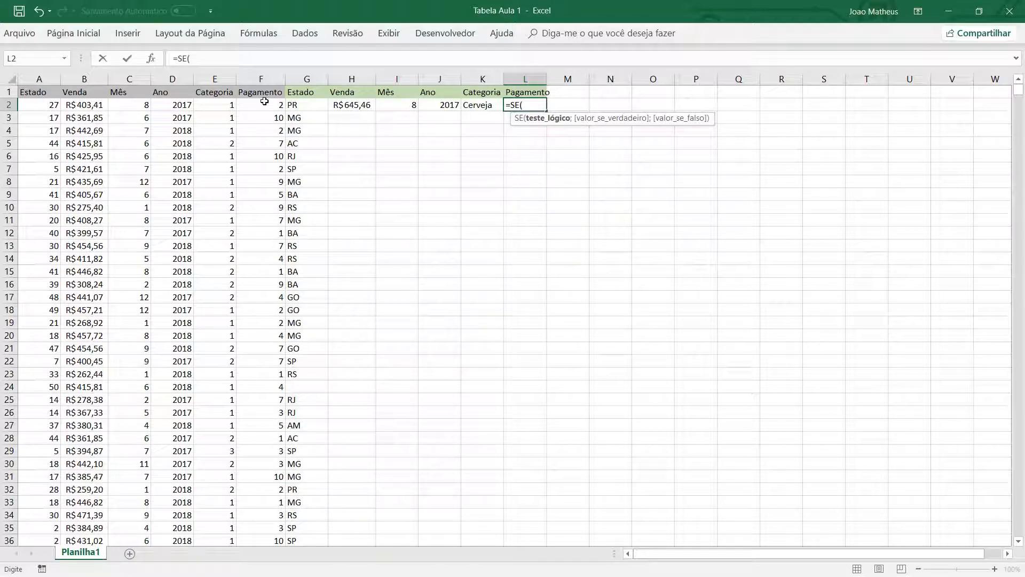
pyautogui.click(264, 103)
pyautogui.write('<5')
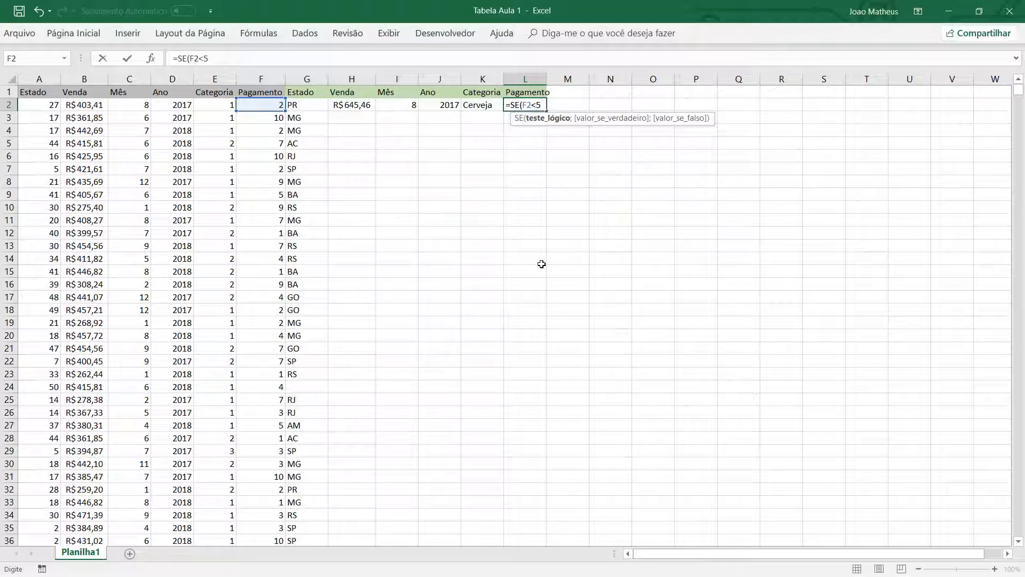
pyautogui.write(';')
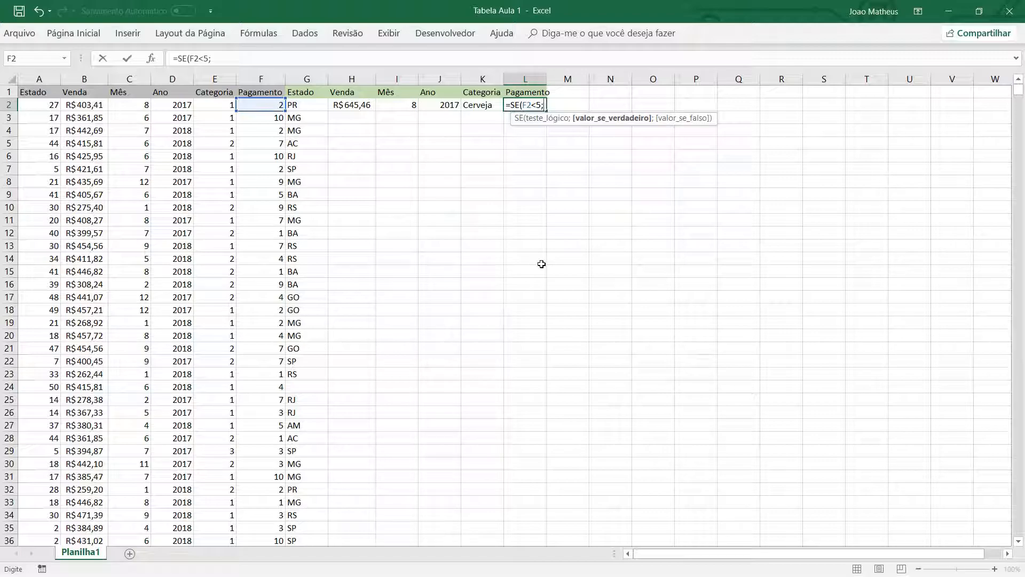
# Set "Dinheiro" as the true result of the F2<5 condition in the L2 formula.
pyautogui.write('"DI')
pyautogui.press('BackSpace')
pyautogui.press('capslock')
pyautogui.write('inhei')
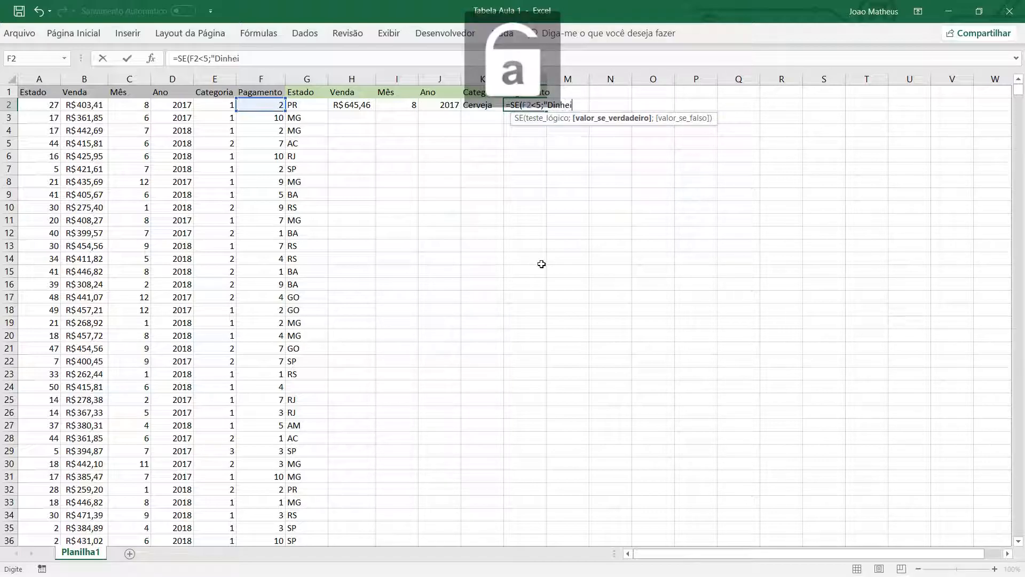
pyautogui.write('ro";')
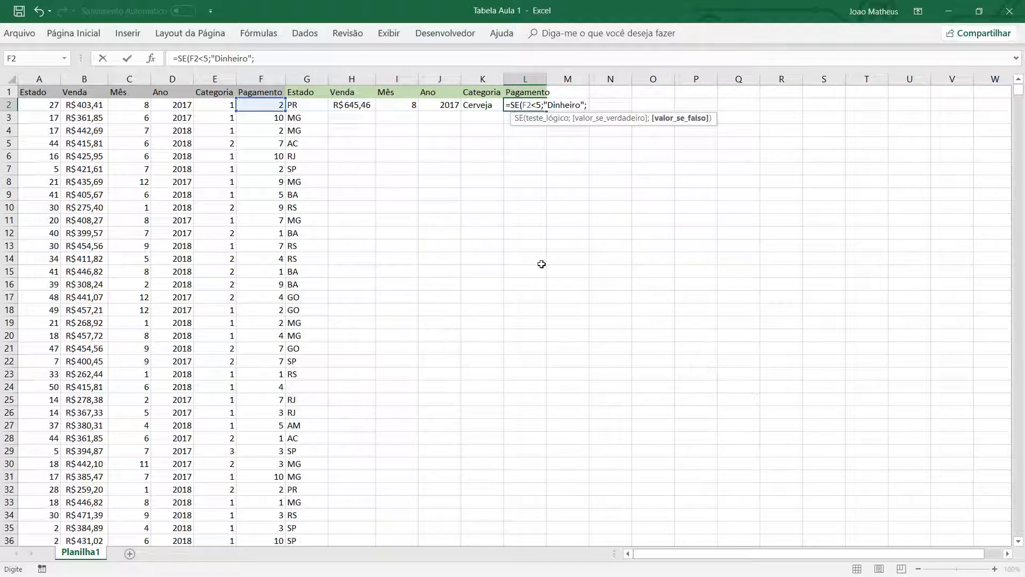
# Duplicate the condition inside the L2 formula and change the nested copy to SE(F2<10;"Cartão";.
pyautogui.moveTo(255, 58); pyautogui.dragTo(181, 57)
pyautogui.hotkey('ctrl', 'c')
pyautogui.click(256, 58)
pyautogui.hotkey('ctrl', 'v')
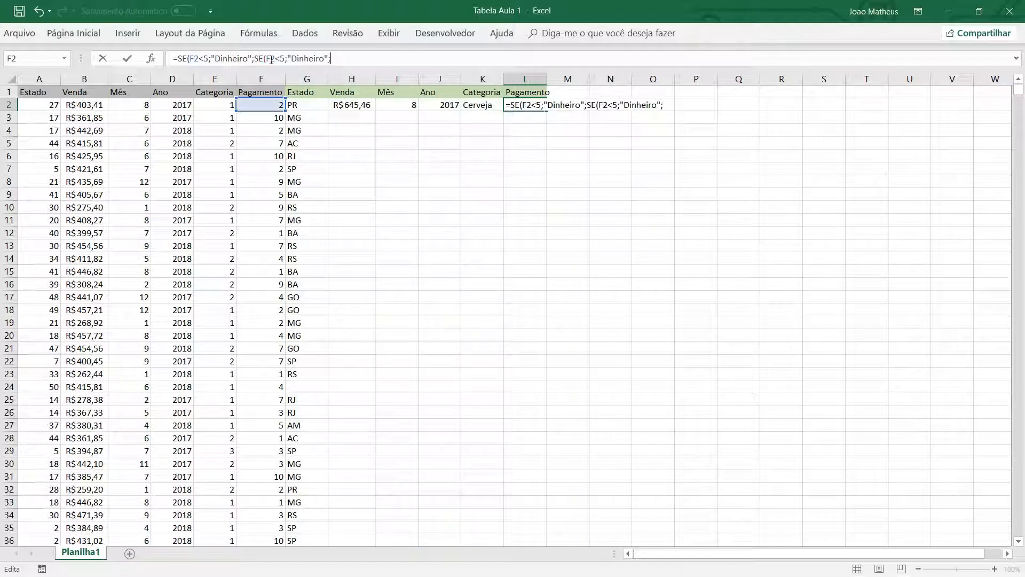
pyautogui.click(279, 58)
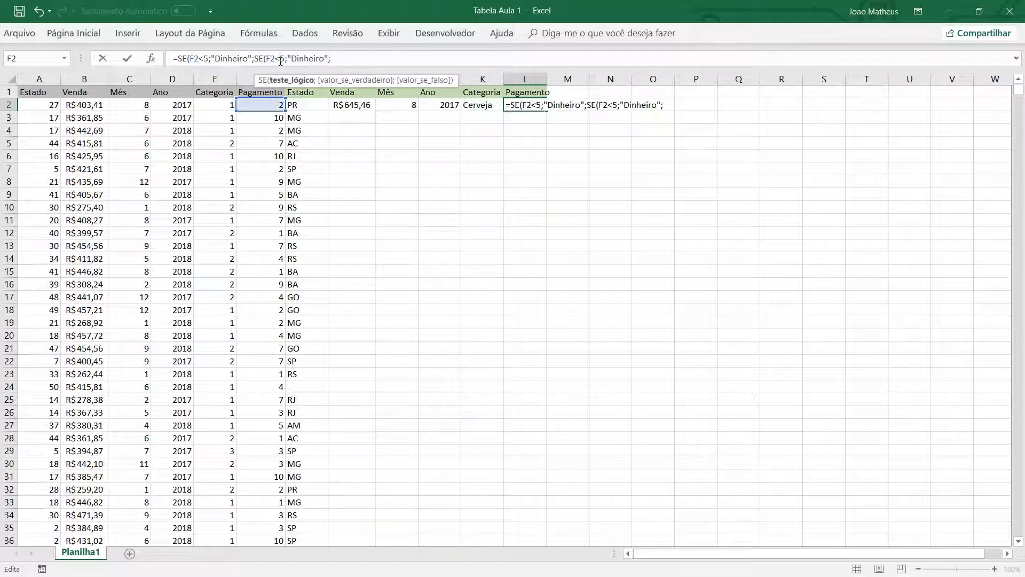
pyautogui.press('Delete')
pyautogui.write('10')
pyautogui.doubleClick(307, 57)
pyautogui.write('Cartã')
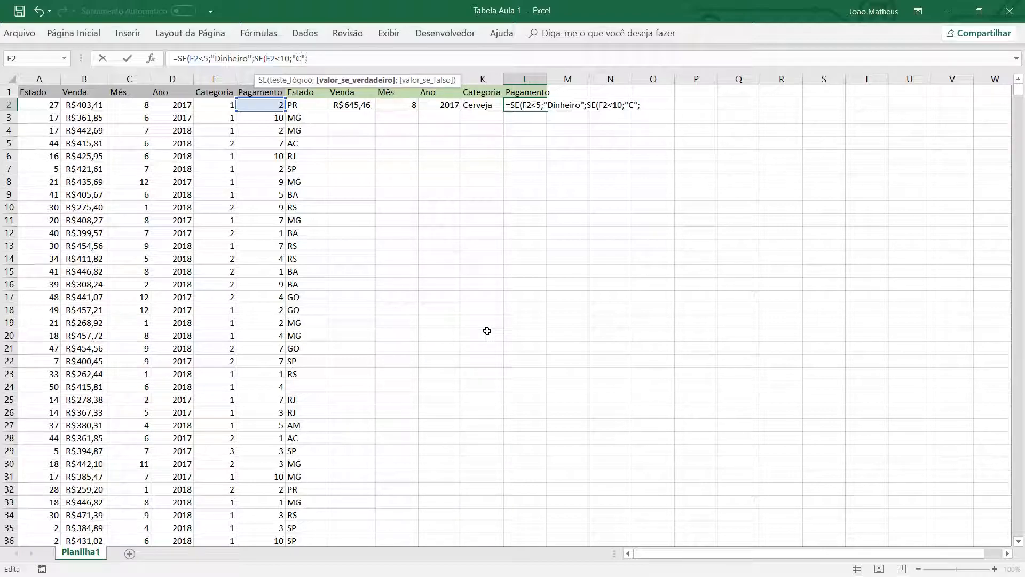
pyautogui.write('o')
# Add "Cheque" as the fallback result in the L2 formula, close both parentheses and enter it.
pyautogui.press('Right')
pyautogui.press('Right')
pyautogui.write('"')
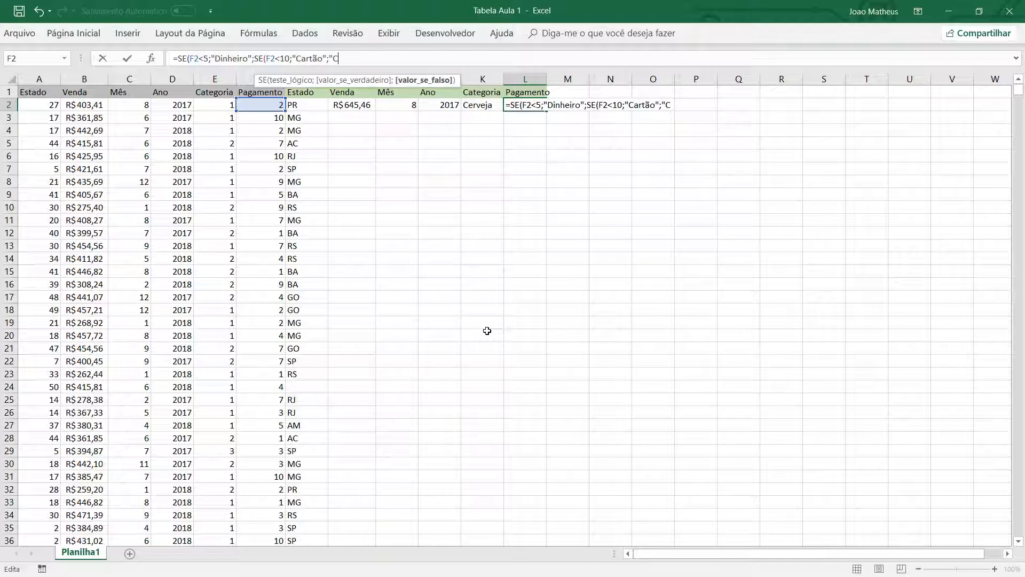
pyautogui.write('ue"))')
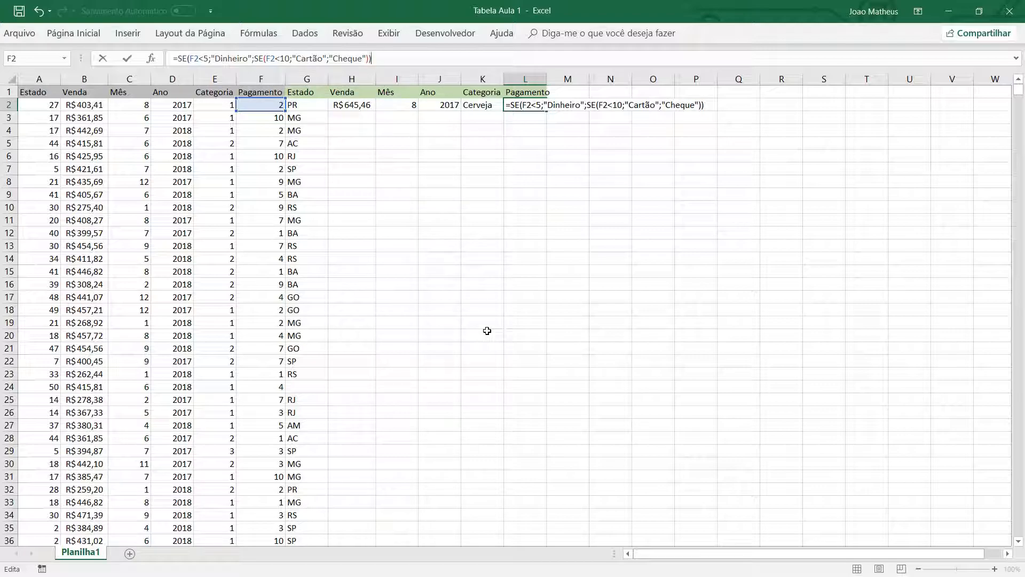
pyautogui.press('Return')
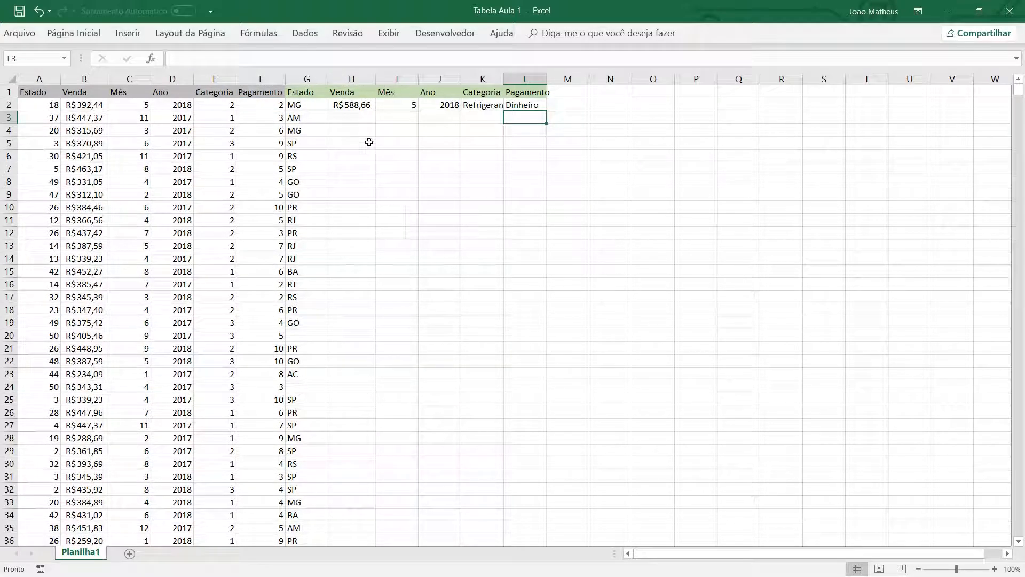
# Extend the Venda formula in H2 with *SE(F2<5;1,4; to multiply the sale by a payment factor.
pyautogui.click(362, 103)
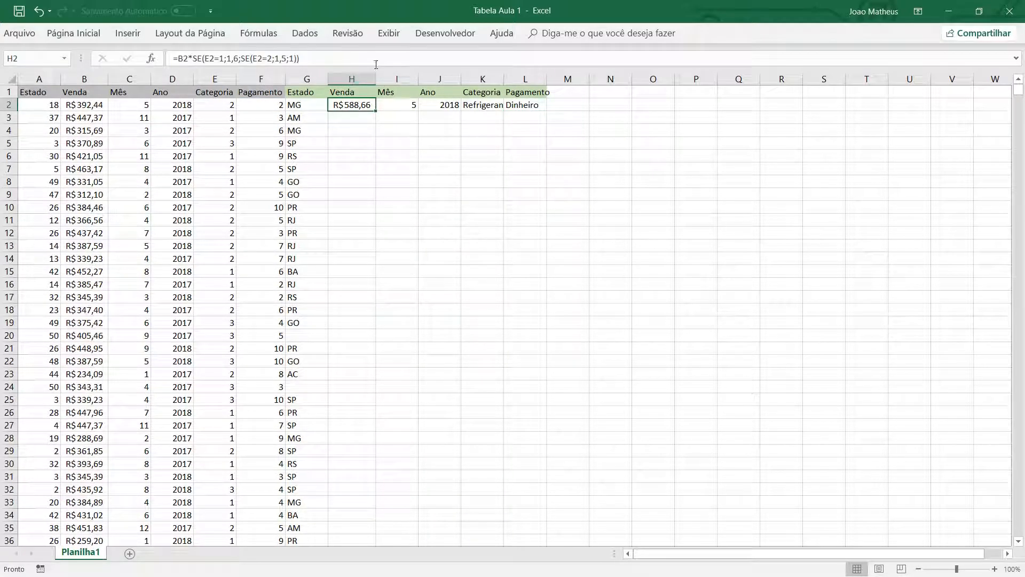
pyautogui.click(532, 106)
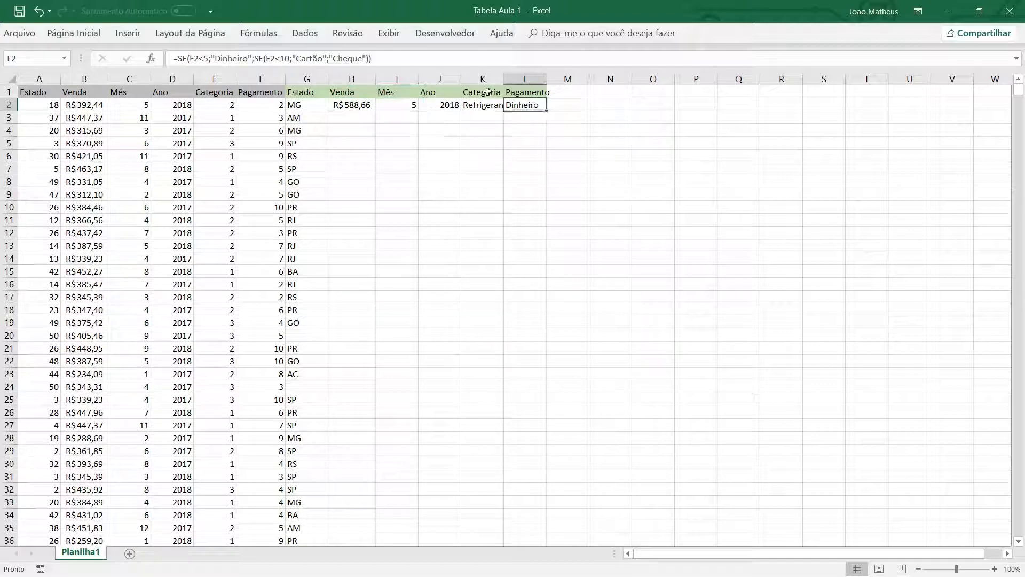
pyautogui.doubleClick(346, 105)
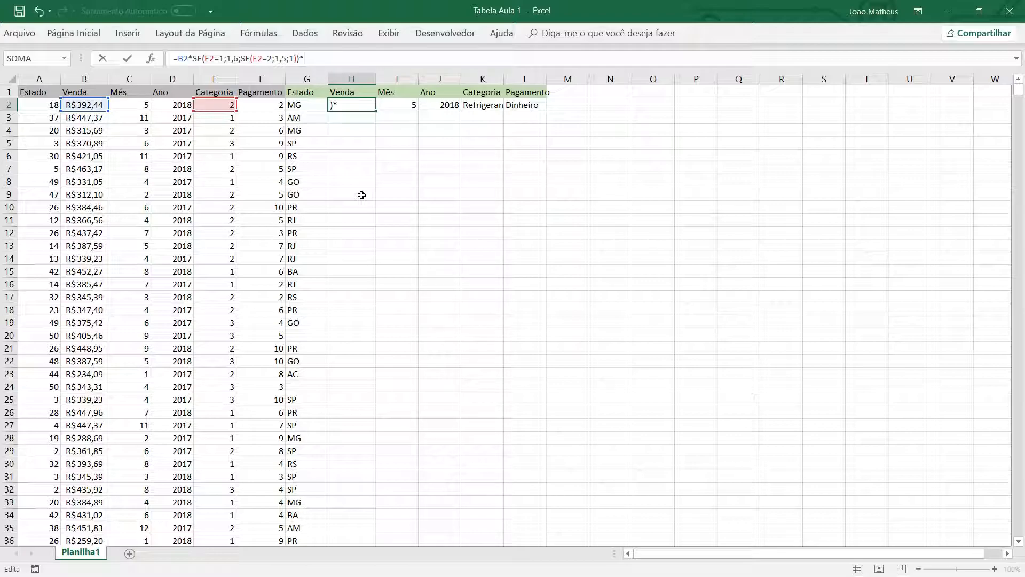
pyautogui.write('SE')
pyautogui.press('BackSpace')
pyautogui.press('BackSpace')
pyautogui.write('SE')
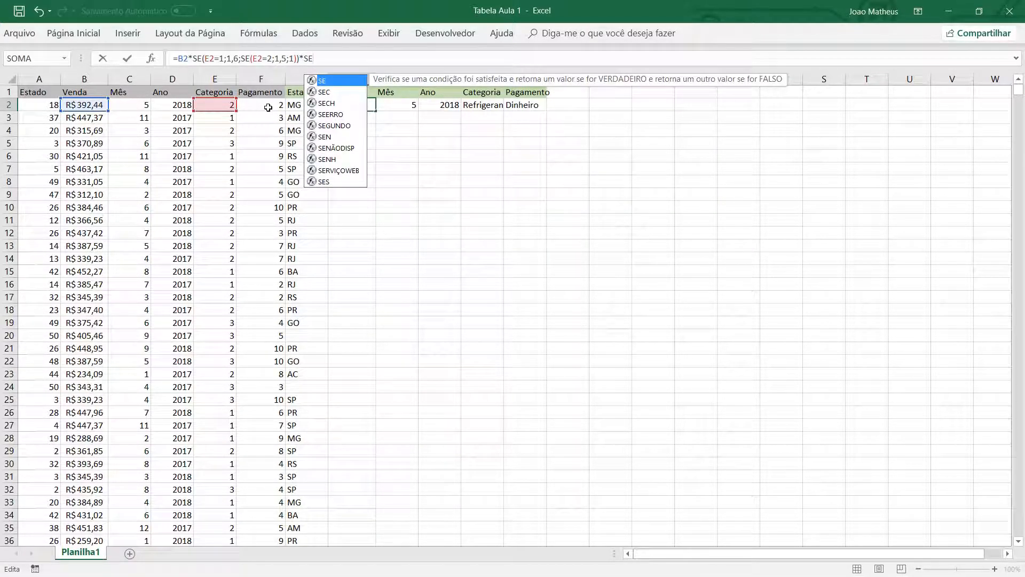
pyautogui.write('(')
pyautogui.click(268, 108)
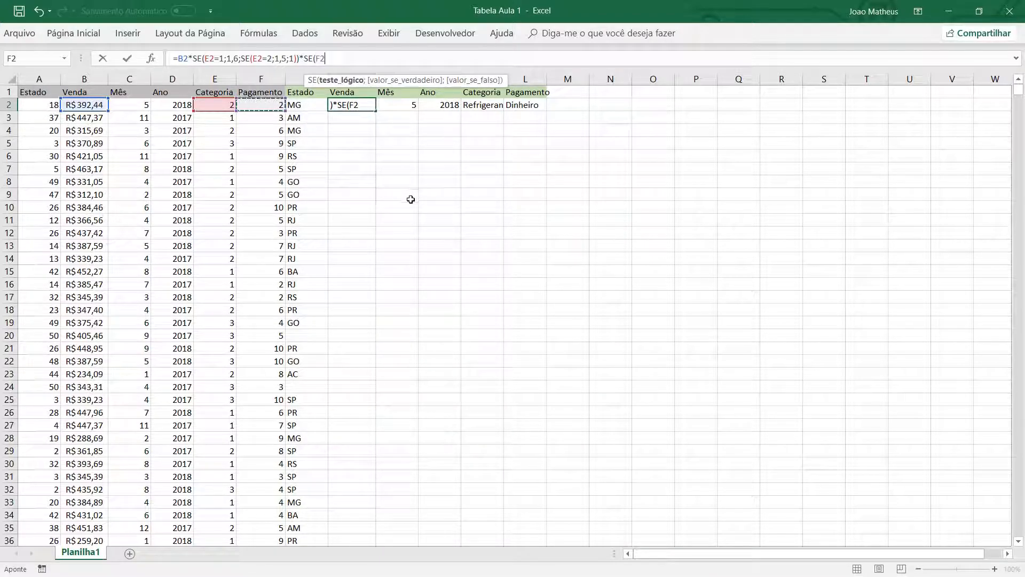
pyautogui.write('=')
pyautogui.write(';')
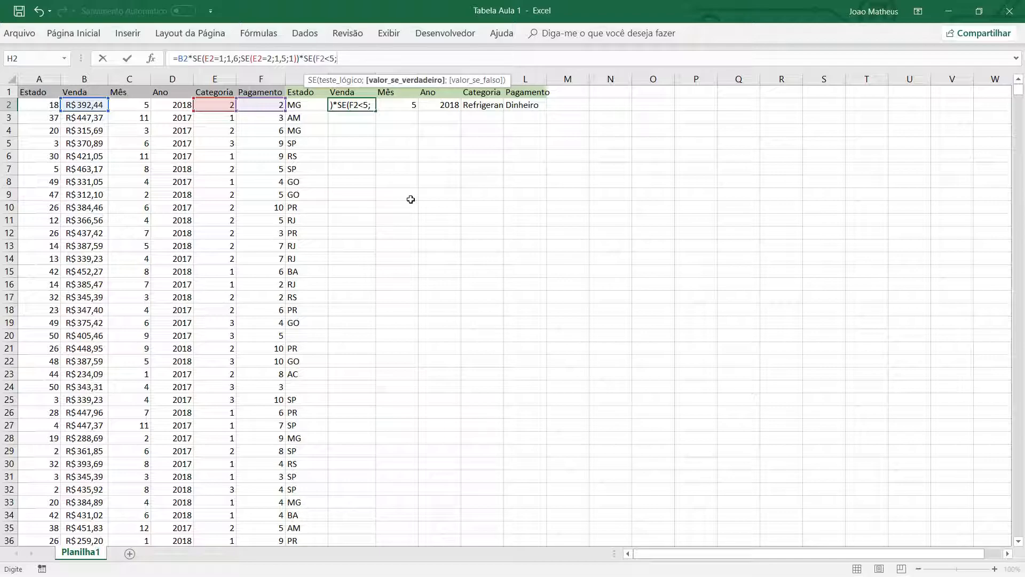
pyautogui.write('1,4;')
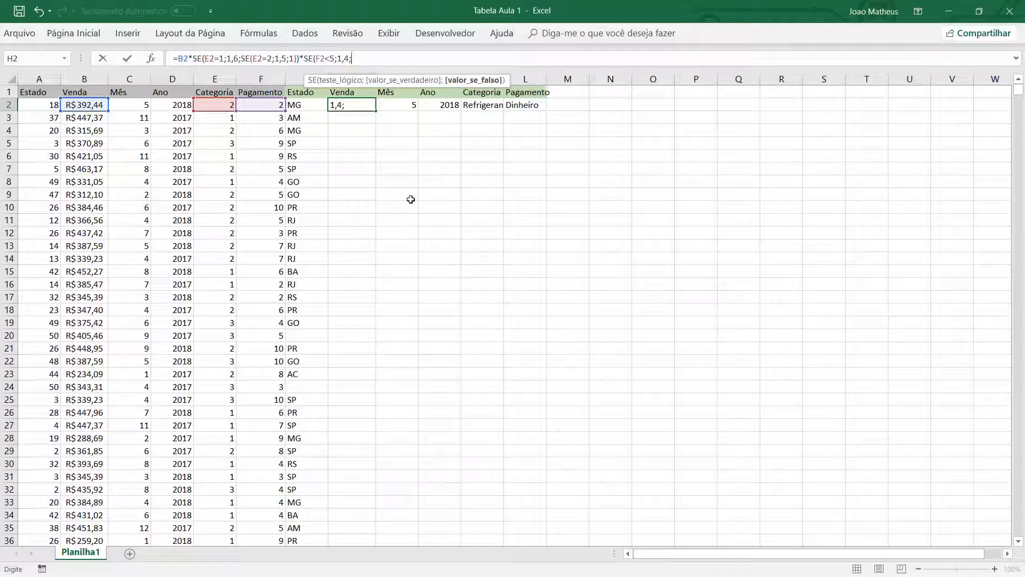
# Append a copy of the SE(F2<5;1,4; condition to the end of the H2 formula.
pyautogui.moveTo(301, 58); pyautogui.dragTo(309, 64)
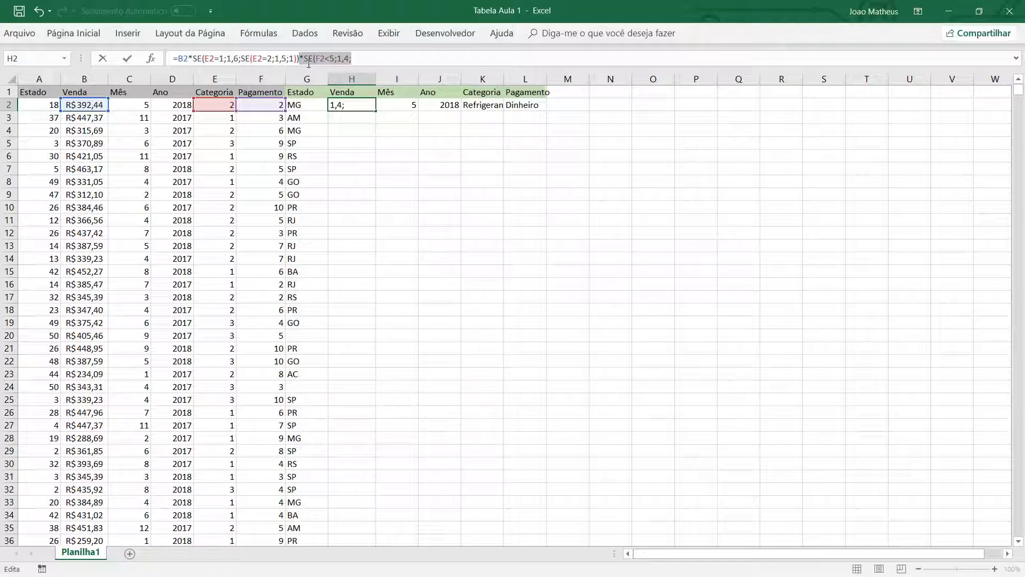
pyautogui.hotkey('ctrl', 'c')
pyautogui.press('End')
pyautogui.hotkey('ctrl', 'v')
# Change the nested copy in the H2 formula to F2<10 with the factor 1,5.
pyautogui.press('Left')
pyautogui.press('Left')
pyautogui.press('Left')
pyautogui.press('Left')
pyautogui.press('Left')
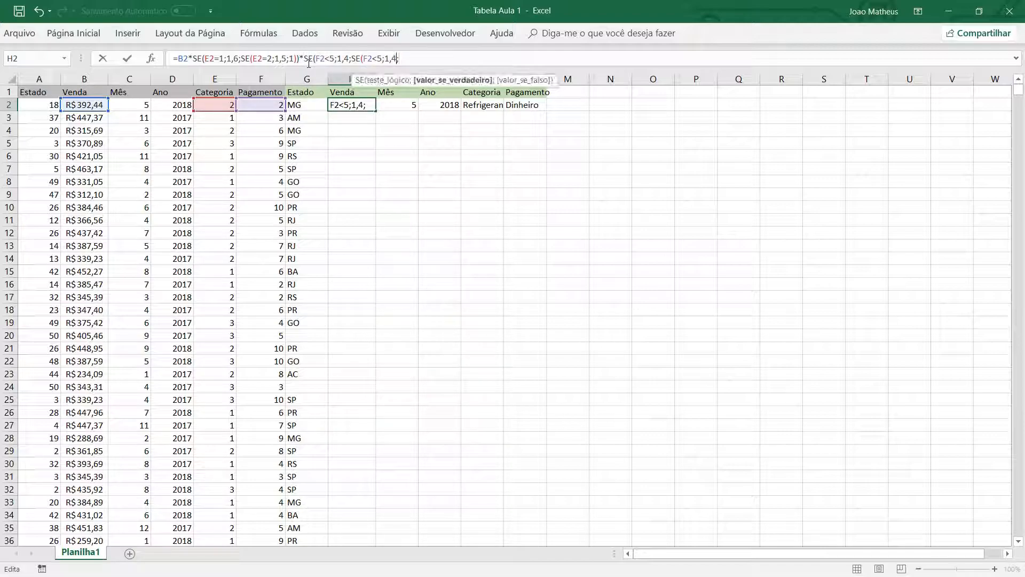
pyautogui.press('BackSpace')
pyautogui.write('10')
pyautogui.press('Right')
pyautogui.press('Right')
pyautogui.press('Right')
pyautogui.press('Delete')
pyautogui.write('5')
pyautogui.press('Right')
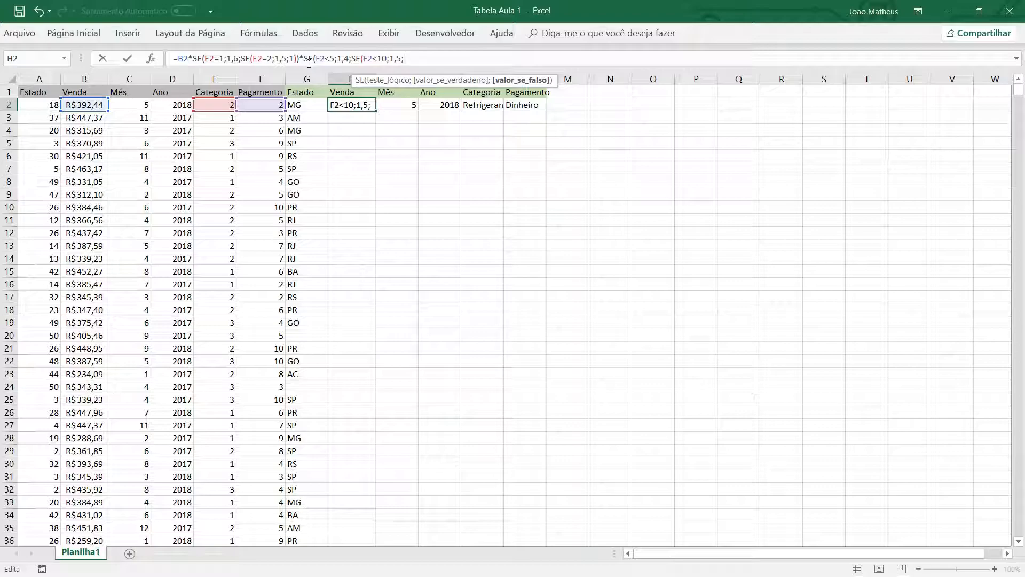
# Add 2 as the fallback payment factor in the H2 formula and enter it, accepting the parenthesis correction.
pyautogui.write('2)')
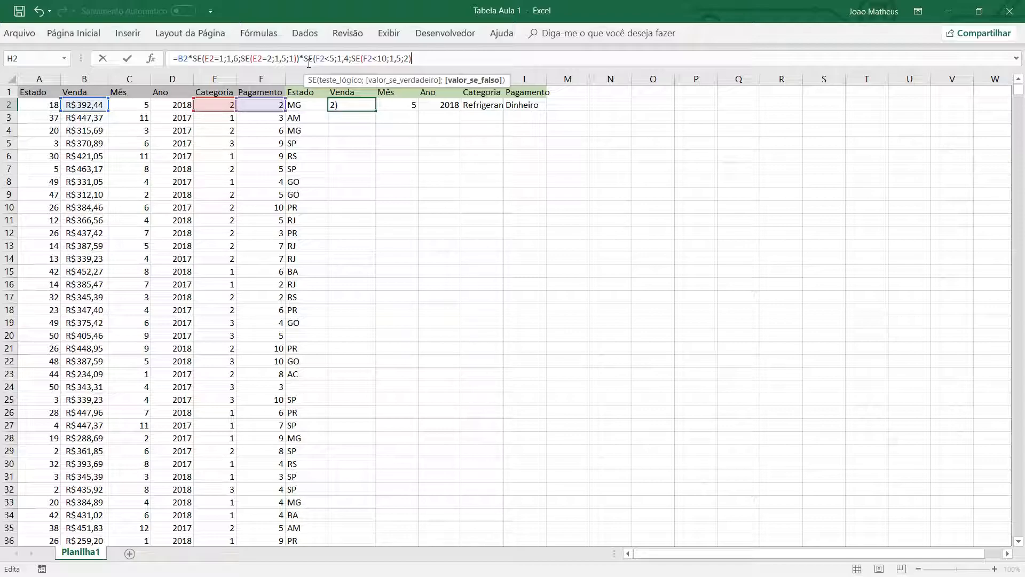
pyautogui.press('Return')
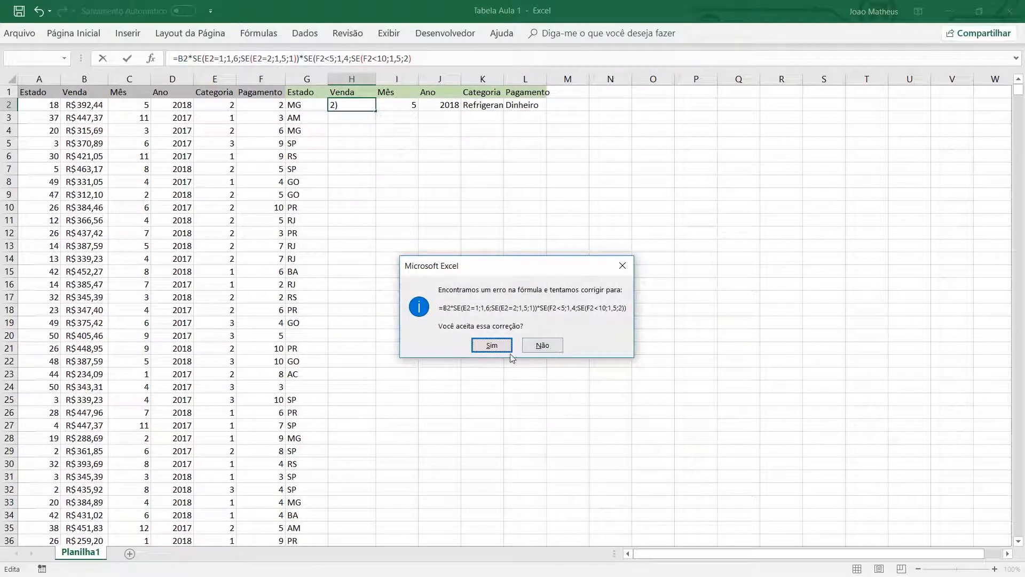
pyautogui.click(492, 346)
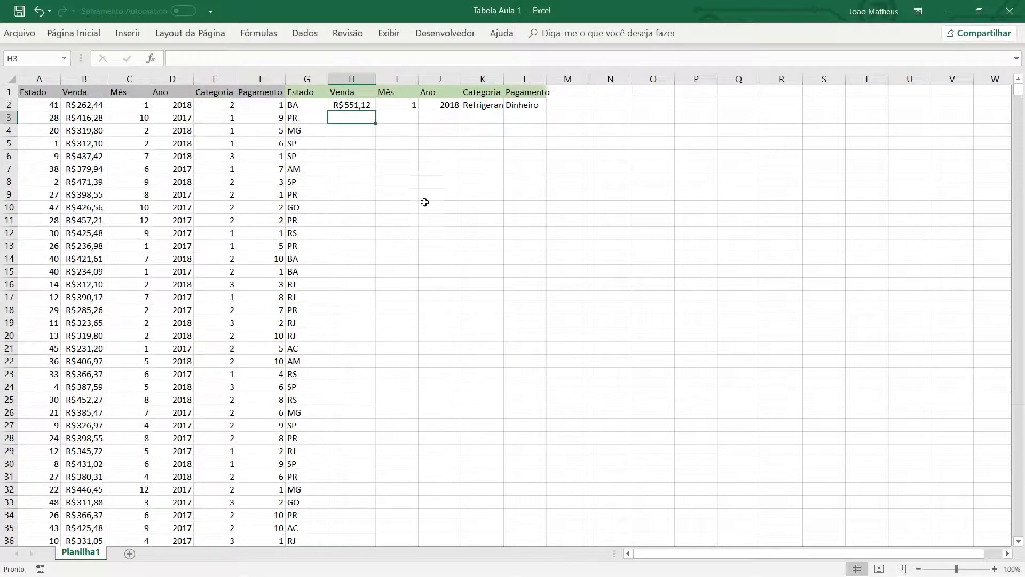
# Fill the Venda to Pagamento formulas in H2:L2 down through all the data rows.
pyautogui.click(365, 103)
pyautogui.moveTo(372, 103); pyautogui.dragTo(539, 105)
pyautogui.doubleClick(548, 112)
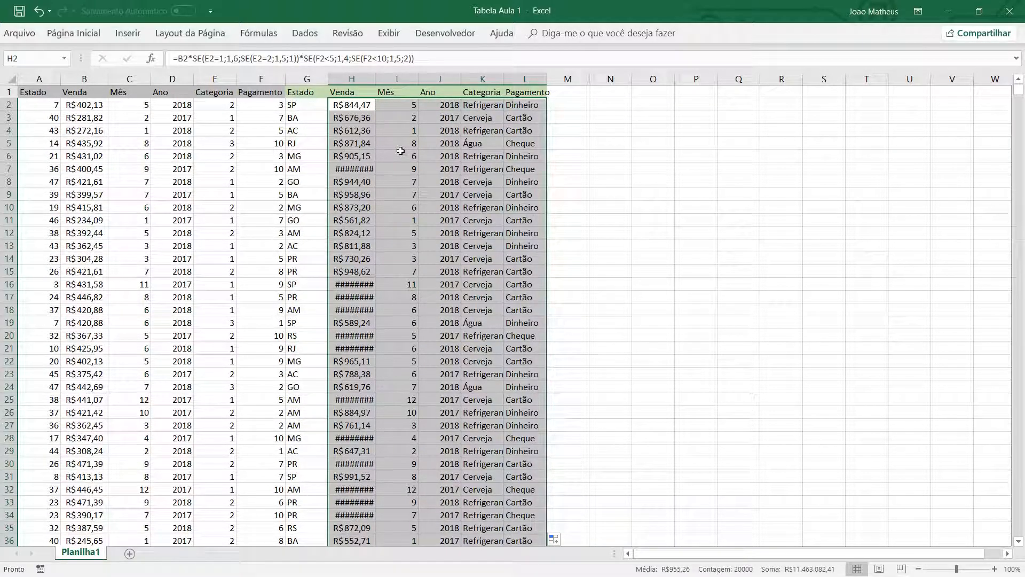
# Autofit the widths of the calculated columns H to L so the Venda amounts and Categoria labels fit.
pyautogui.doubleClick(375, 79)
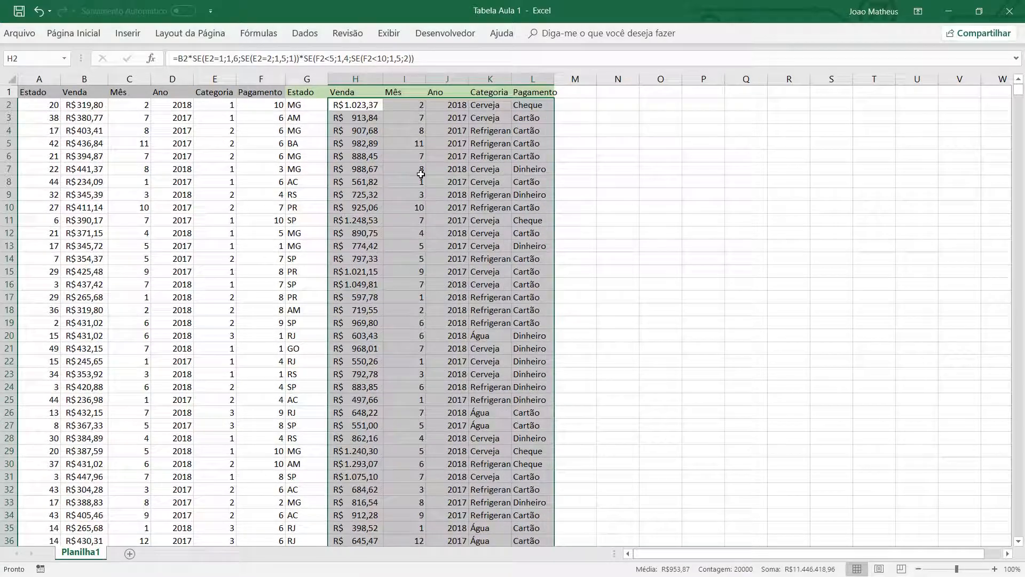
pyautogui.doubleClick(511, 78)
pyautogui.click(602, 157)
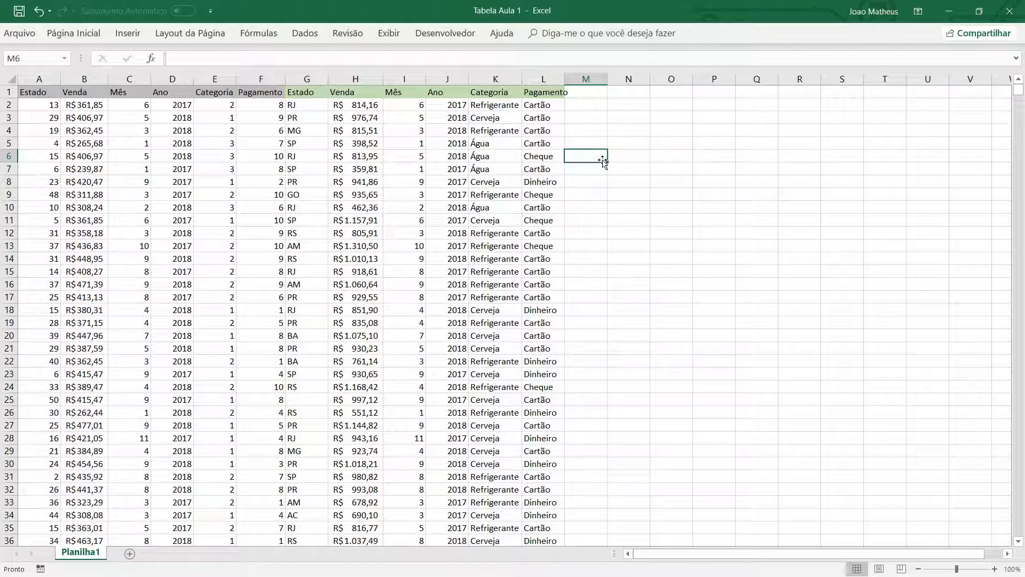
# Copy the headers G1:L1 to N1:S1 and autofit both Pagamento columns, L and S.
pyautogui.click(317, 94)
pyautogui.moveTo(303, 103); pyautogui.dragTo(560, 86)
pyautogui.hotkey('ctrl', 'c')
pyautogui.doubleClick(562, 76)
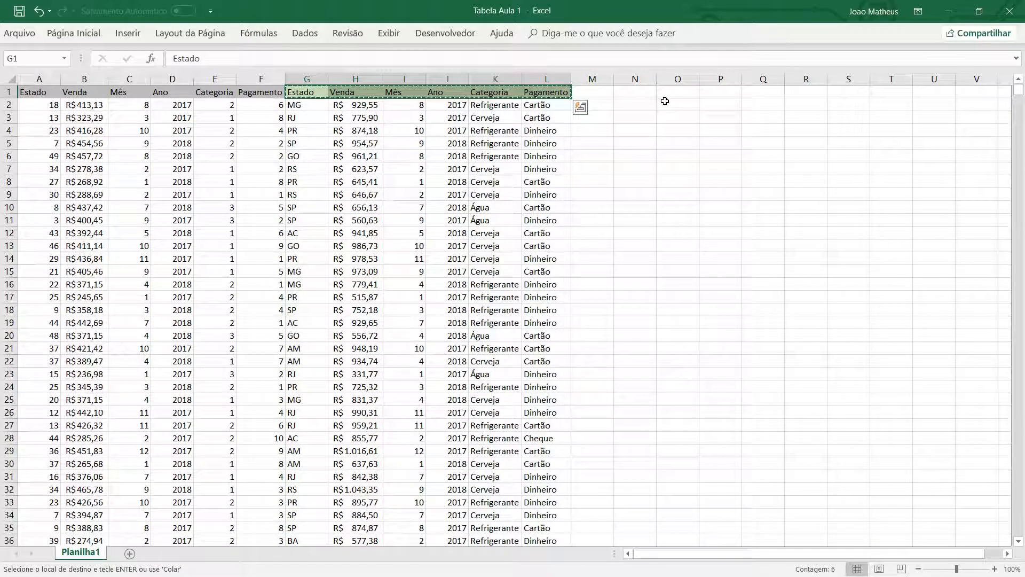
pyautogui.click(643, 94)
pyautogui.hotkey('ctrl', 'v')
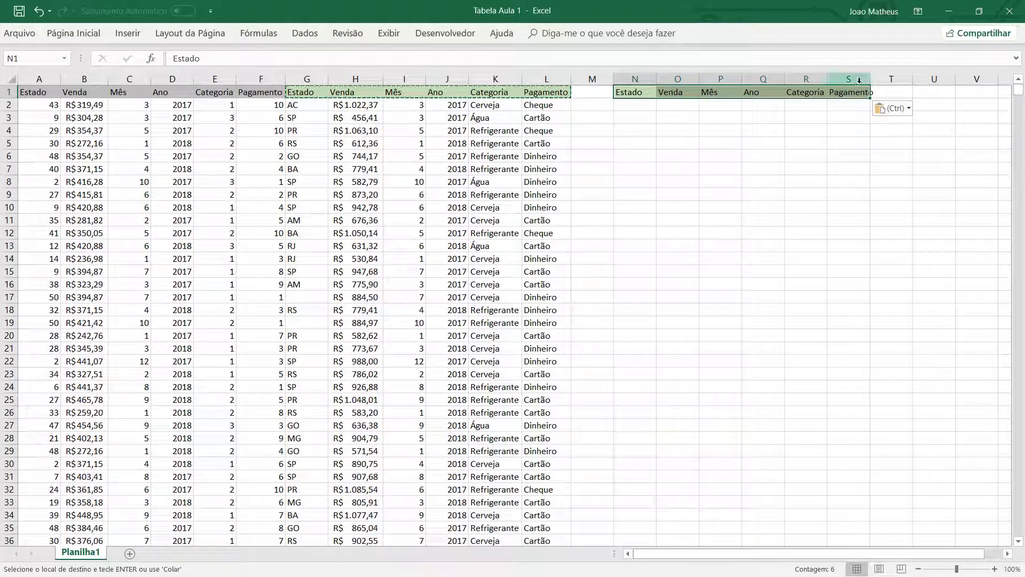
pyautogui.doubleClick(870, 79)
# Change the GO condition in the G3 Estado formula to A3<51 and fill it up to G2 and down through the data rows.
pyautogui.click(304, 103)
pyautogui.click(609, 178)
pyautogui.click(303, 118)
pyautogui.doubleClick(302, 118)
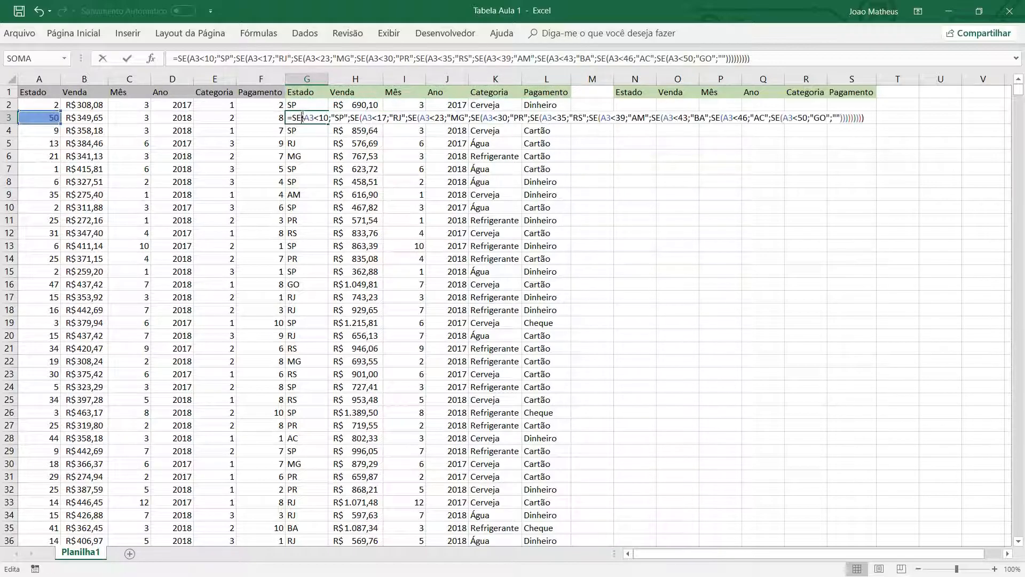
pyautogui.click(807, 116)
pyautogui.press('Return')
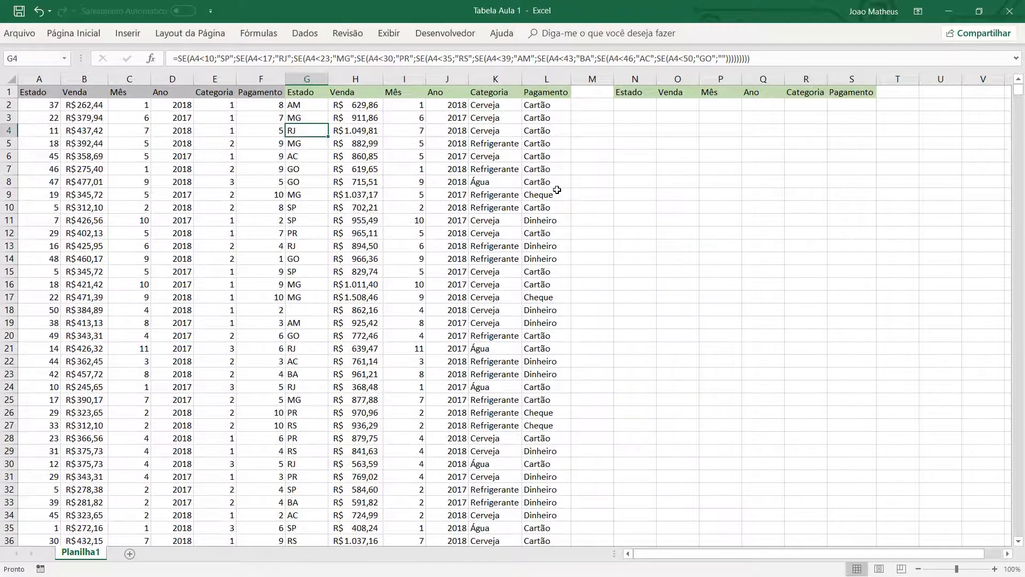
pyautogui.click(314, 115)
pyautogui.moveTo(329, 123); pyautogui.dragTo(329, 110)
pyautogui.doubleClick(329, 123)
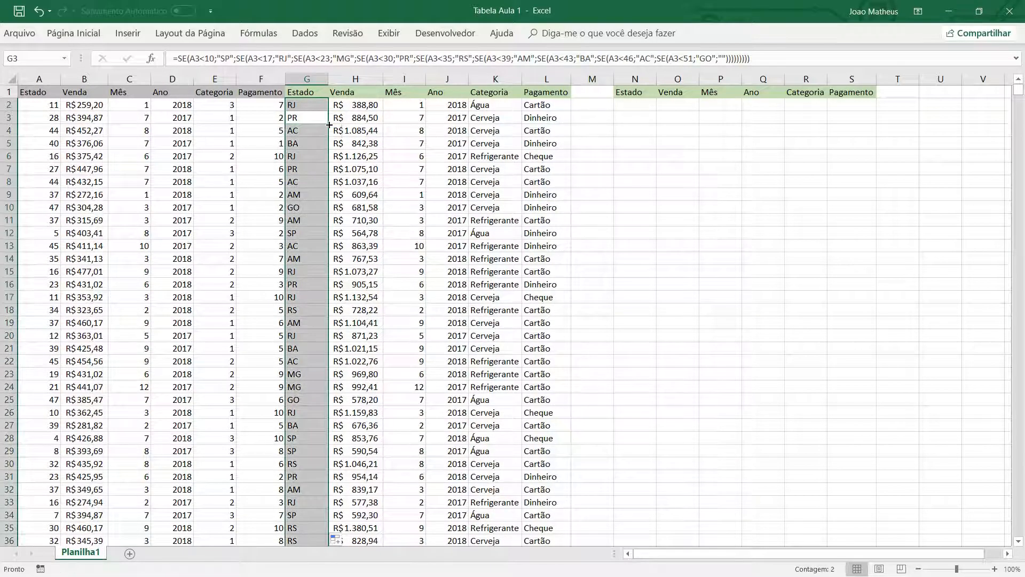
# Copy the calculated data from G2 to L4001 and paste it as values only starting at N2.
pyautogui.click(311, 105)
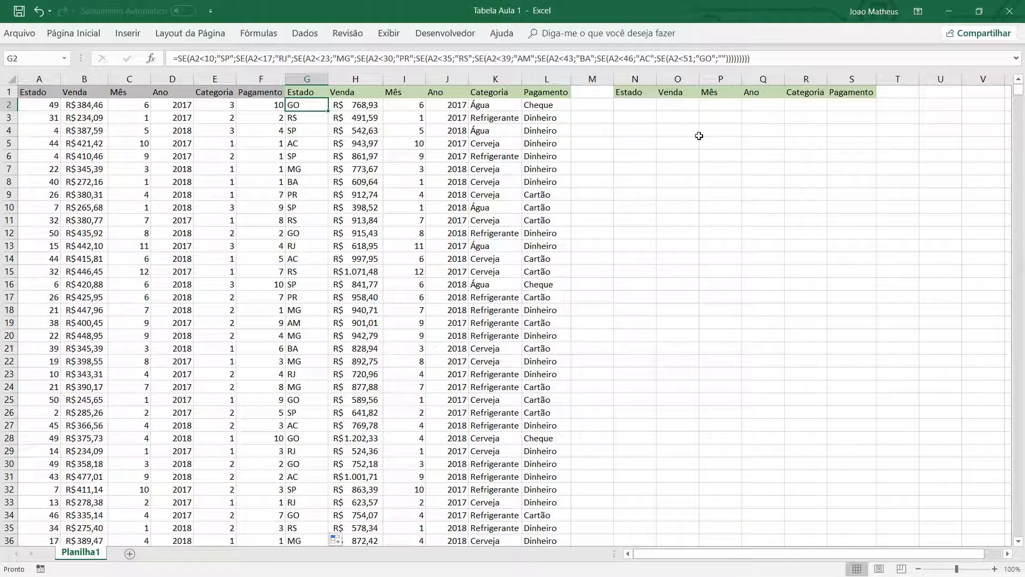
pyautogui.hotkey('ctrl', 'shift', 'Right')
pyautogui.hotkey('ctrl', 'shift', 'Down')
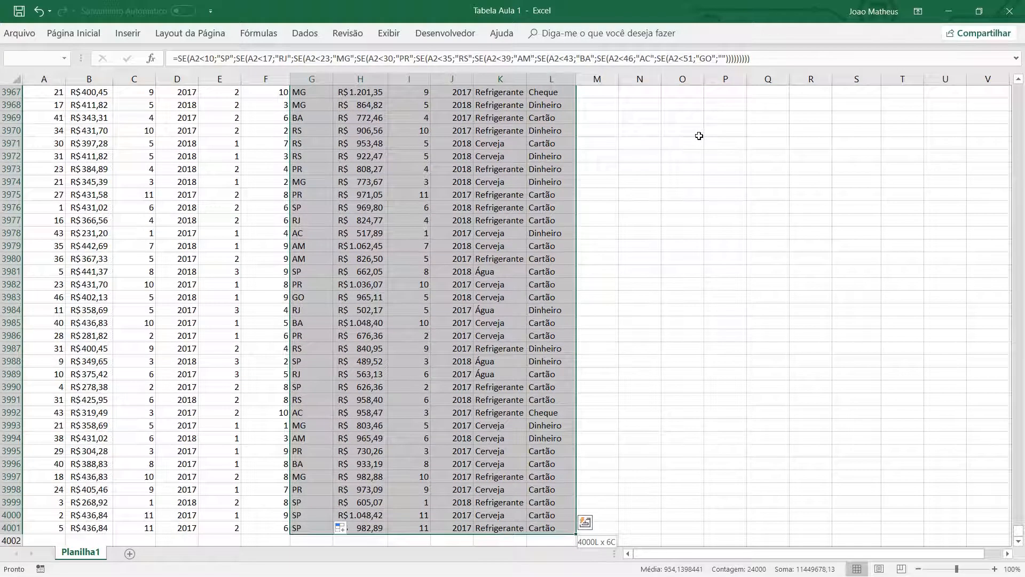
pyautogui.hotkey('ctrl', 'c')
pyautogui.press('Right')
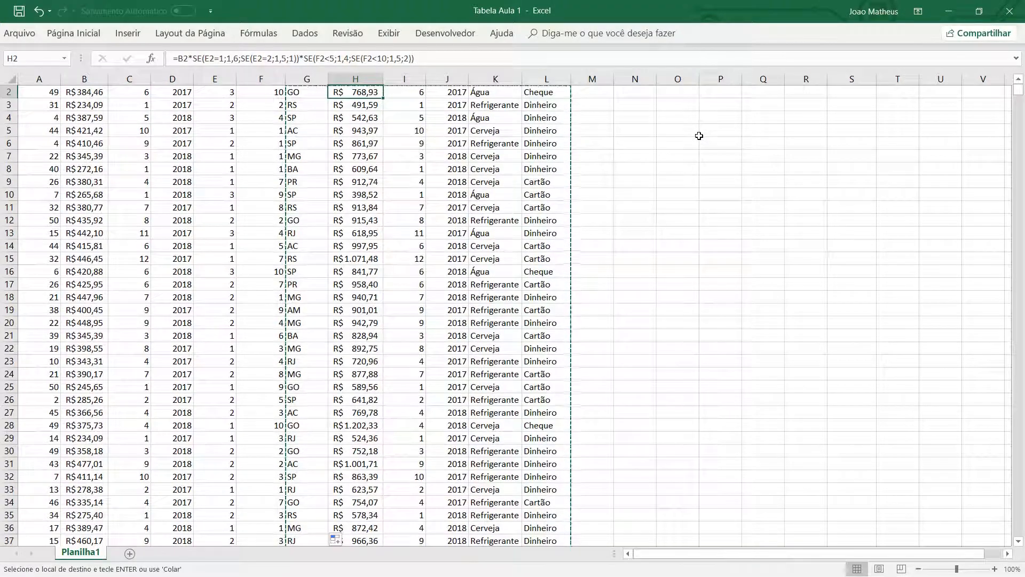
pyautogui.scroll(1, 699, 135)
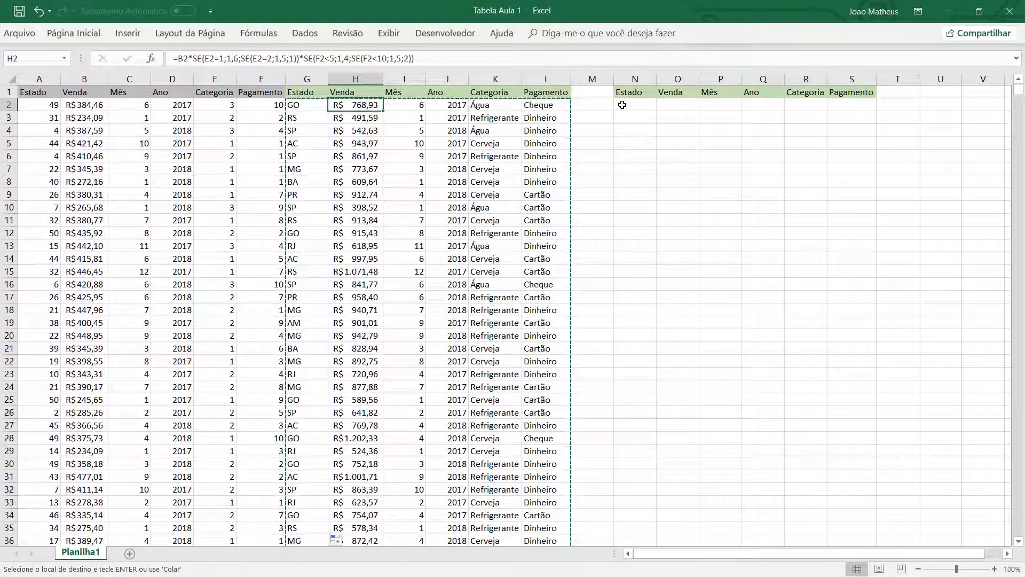
pyautogui.click(622, 104)
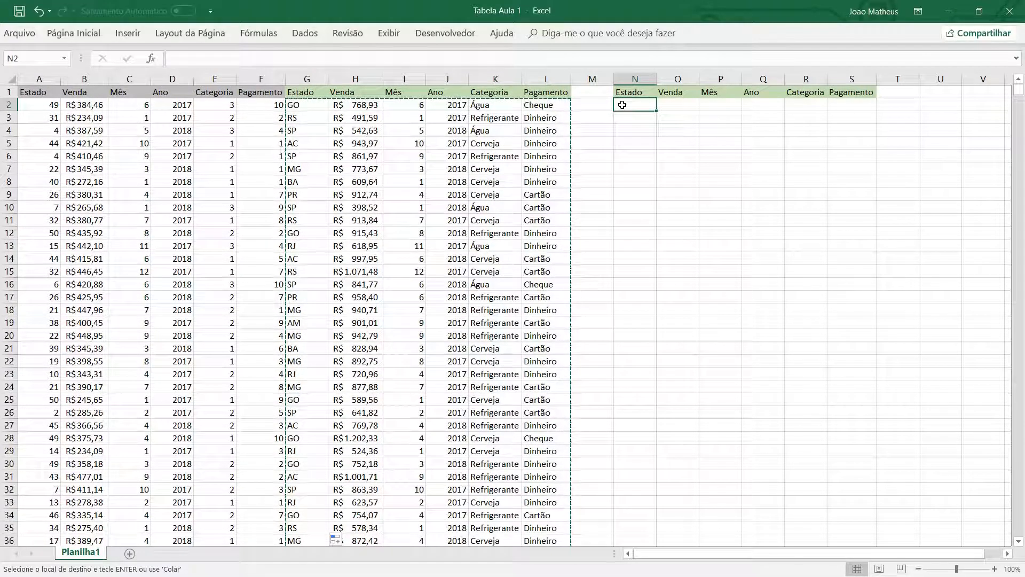
pyautogui.rightClick(622, 105)
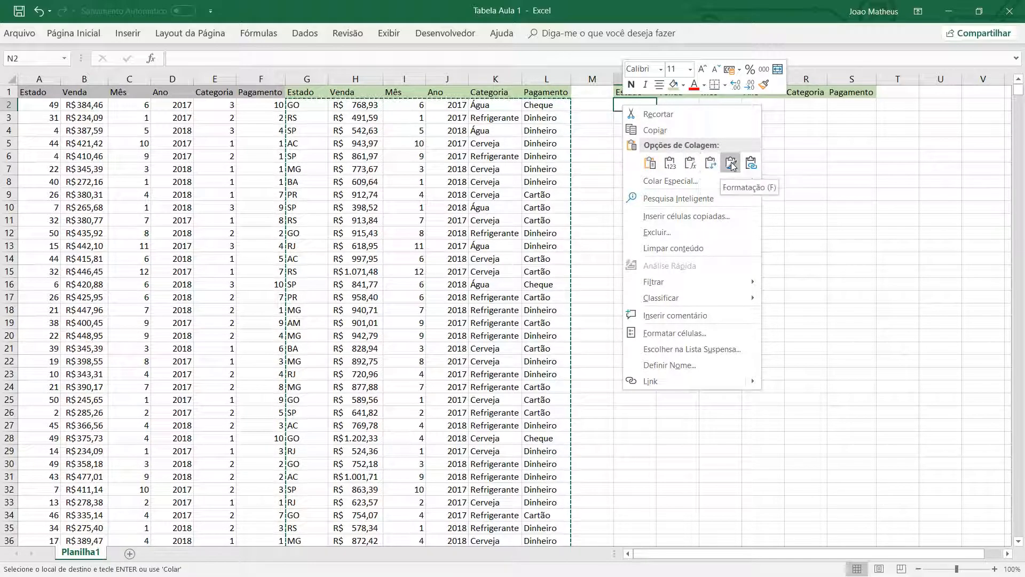
pyautogui.click(676, 168)
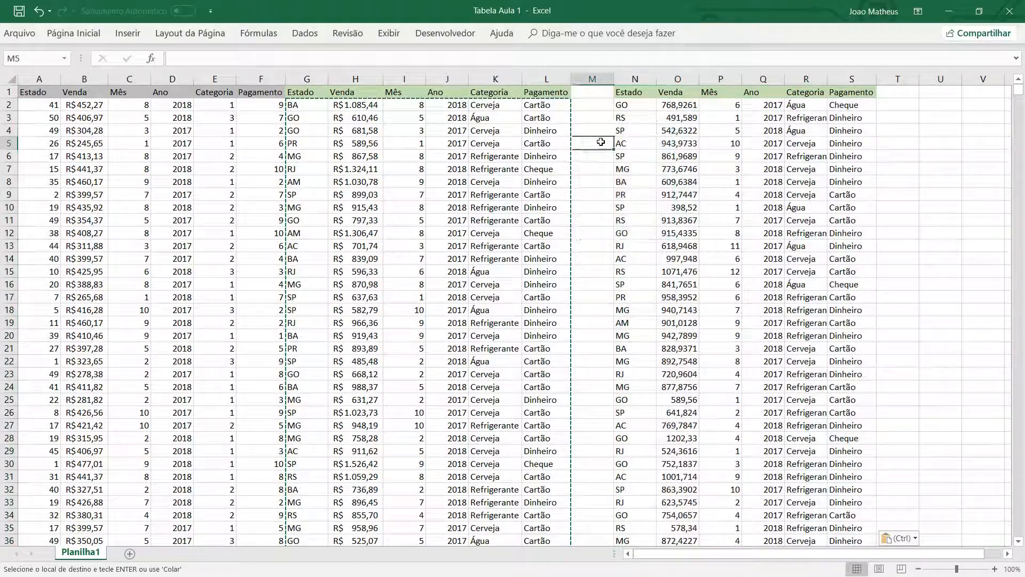
# Apply the R$ accounting number format to all pasted Venda values in column O.
pyautogui.click(671, 109)
pyautogui.hotkey('ctrl', 'shift', 'Down')
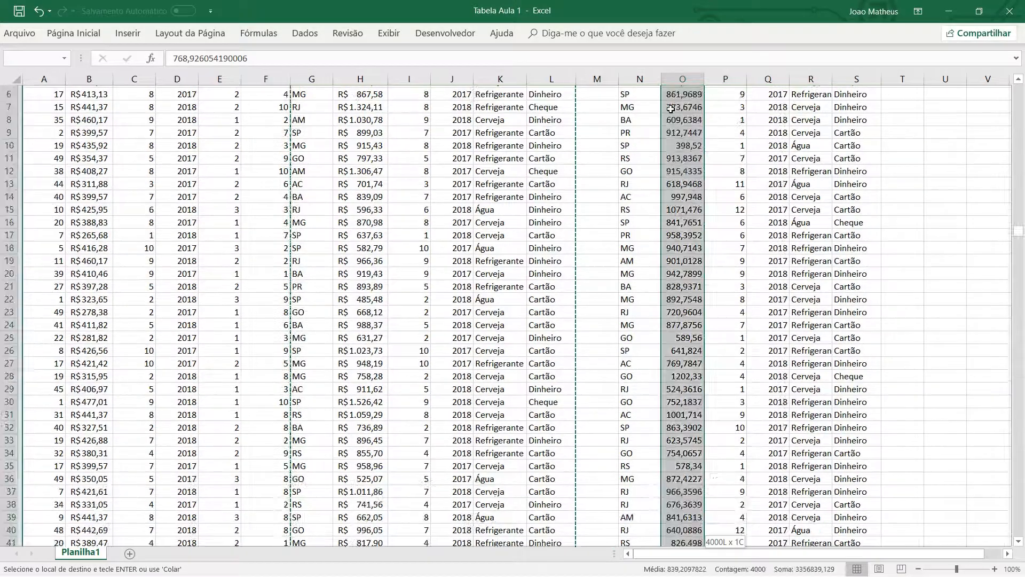
pyautogui.click(87, 34)
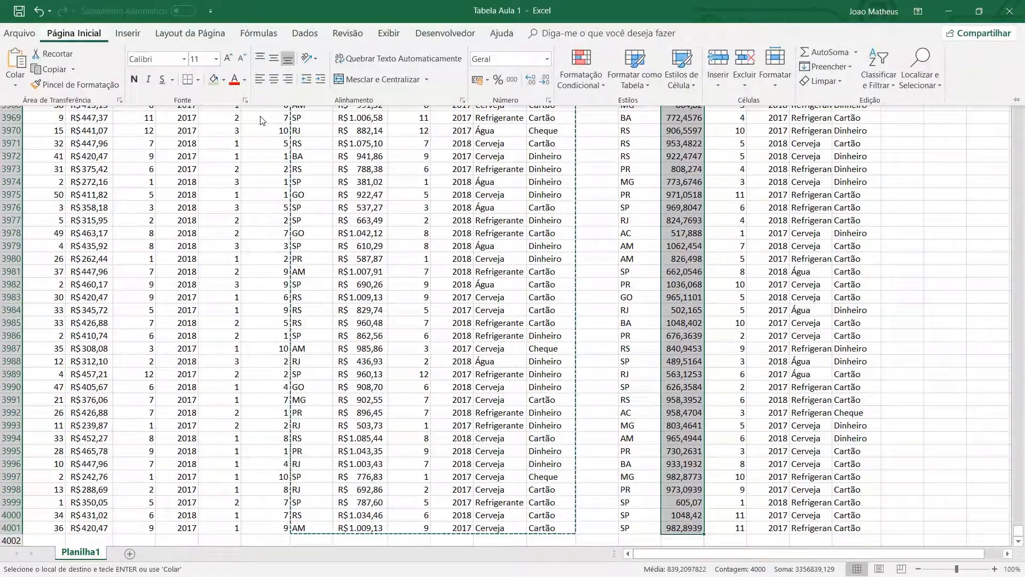
pyautogui.click(477, 79)
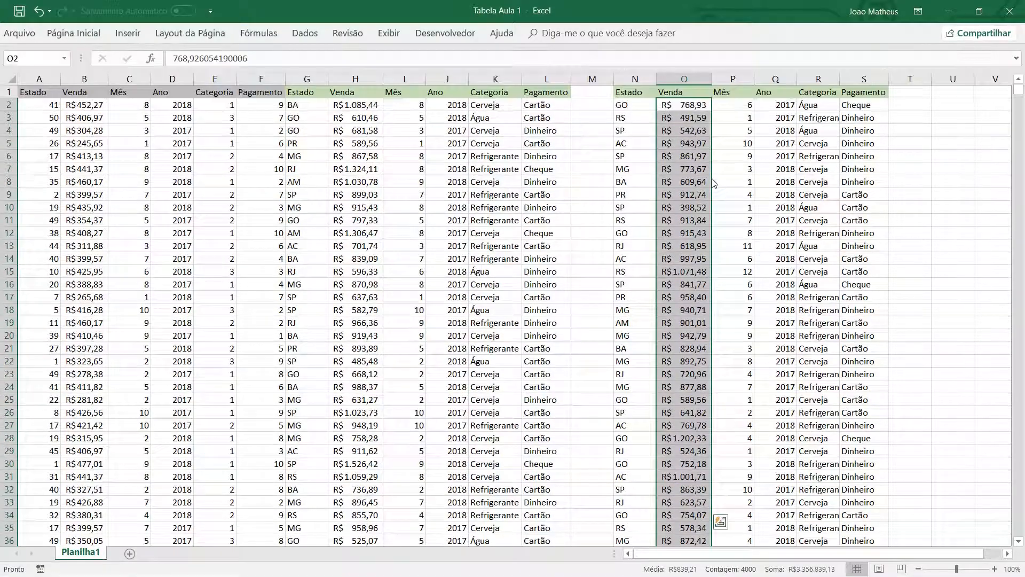
# Convert the pasted range N1:S4001 into a table with headers.
pyautogui.click(733, 144)
pyautogui.hotkey('ctrl', 'a')
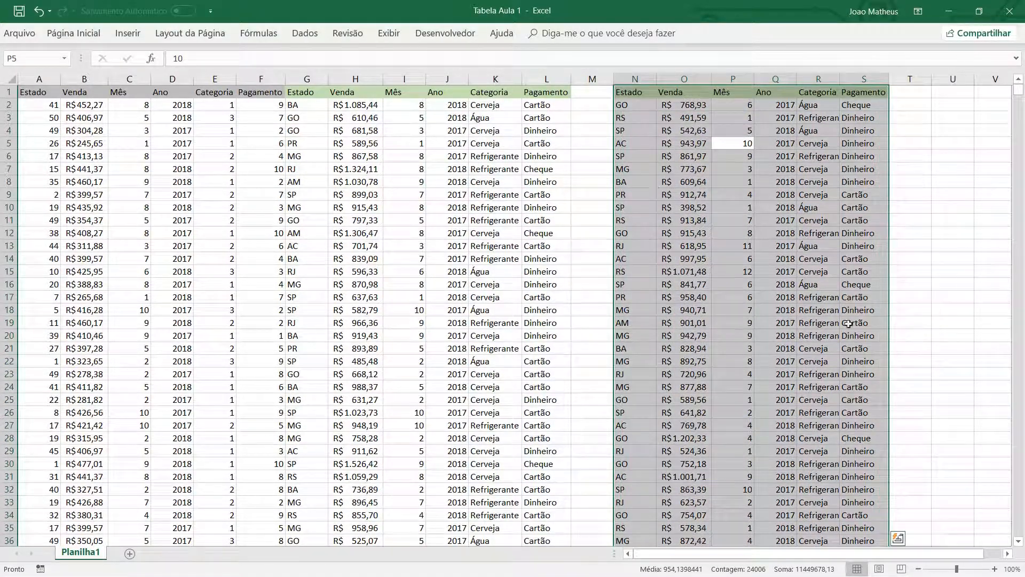
pyautogui.click(122, 34)
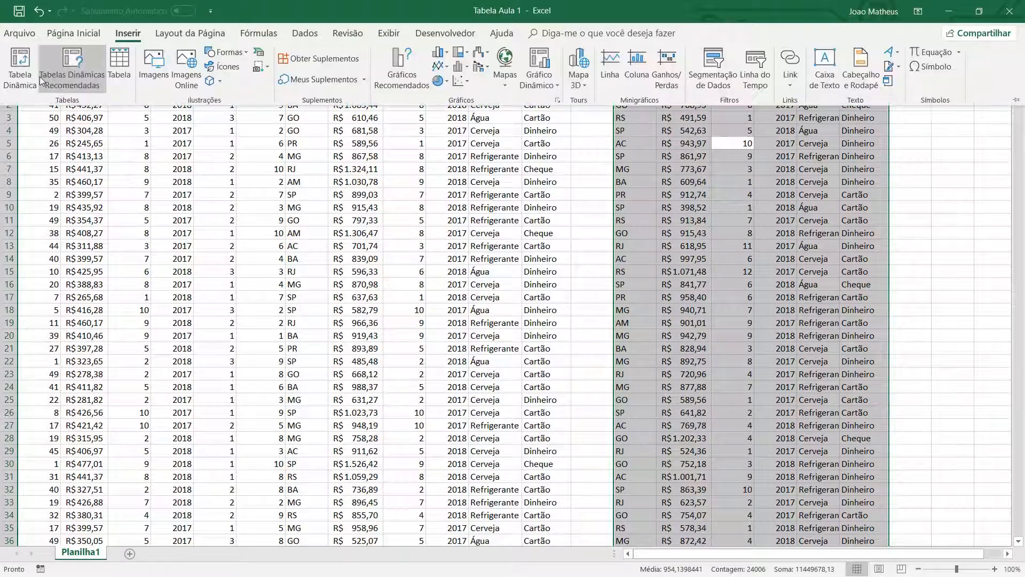
pyautogui.click(111, 63)
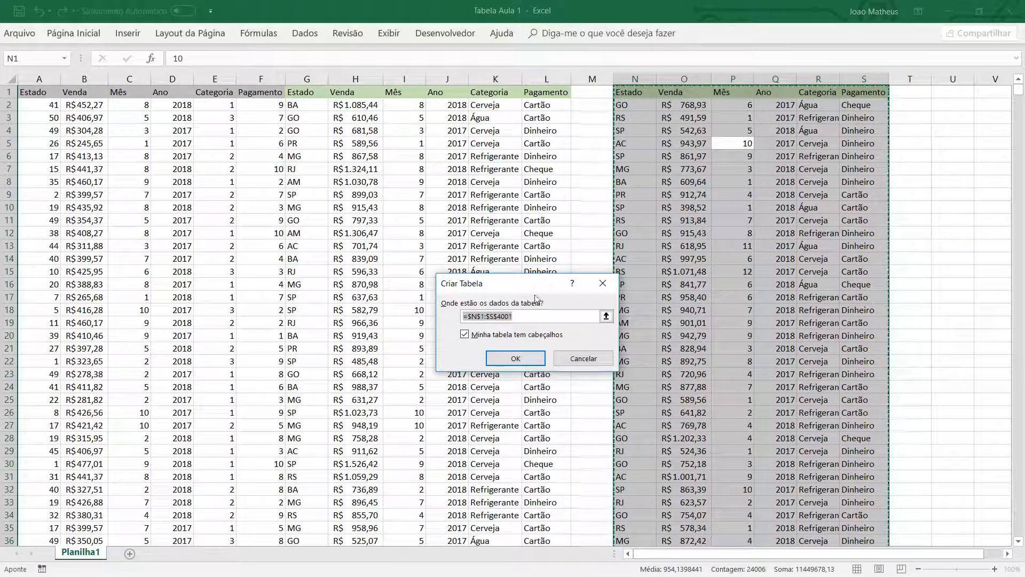
pyautogui.press('Return')
pyautogui.click(677, 249)
# Fill the new table's header cells N1:S1 with the standard light blue color.
pyautogui.moveTo(628, 92); pyautogui.dragTo(883, 88)
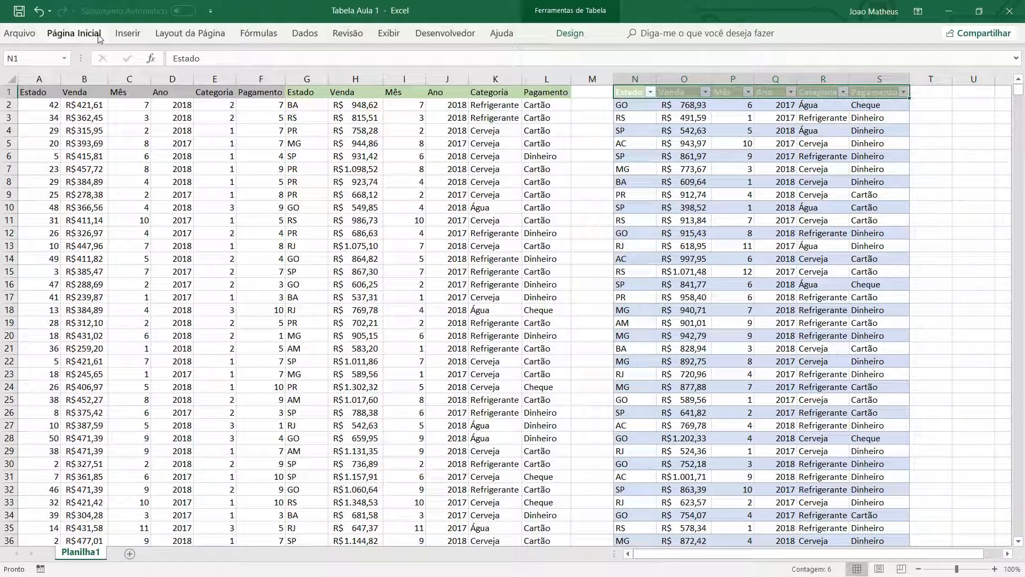
pyautogui.click(73, 33)
pyautogui.click(223, 80)
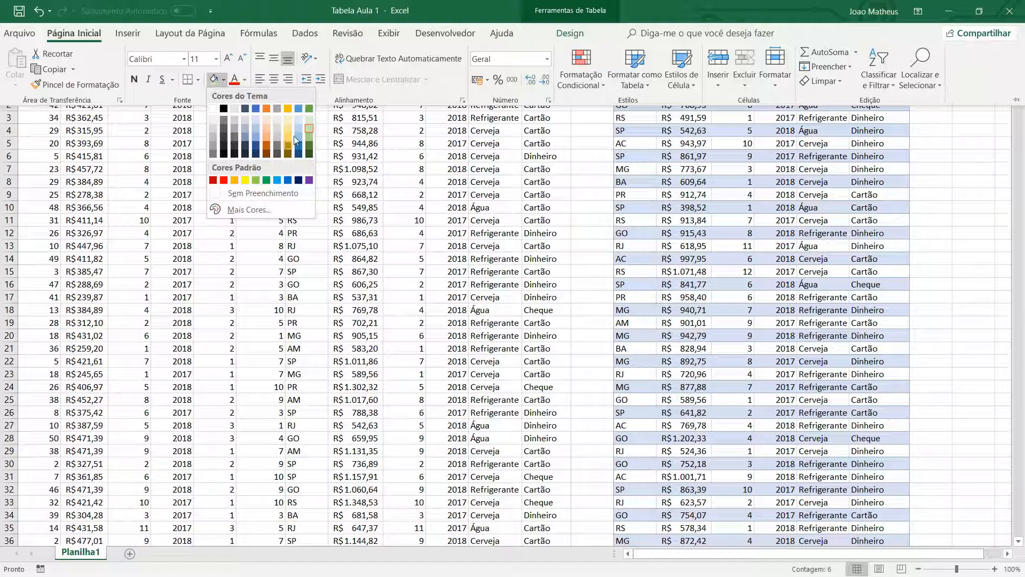
pyautogui.click(278, 180)
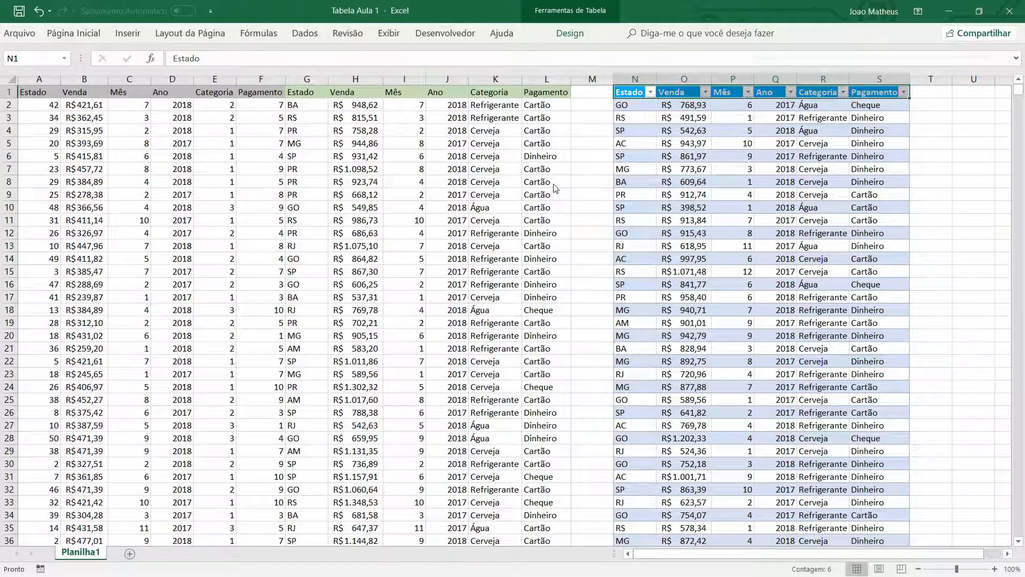
pyautogui.click(631, 221)
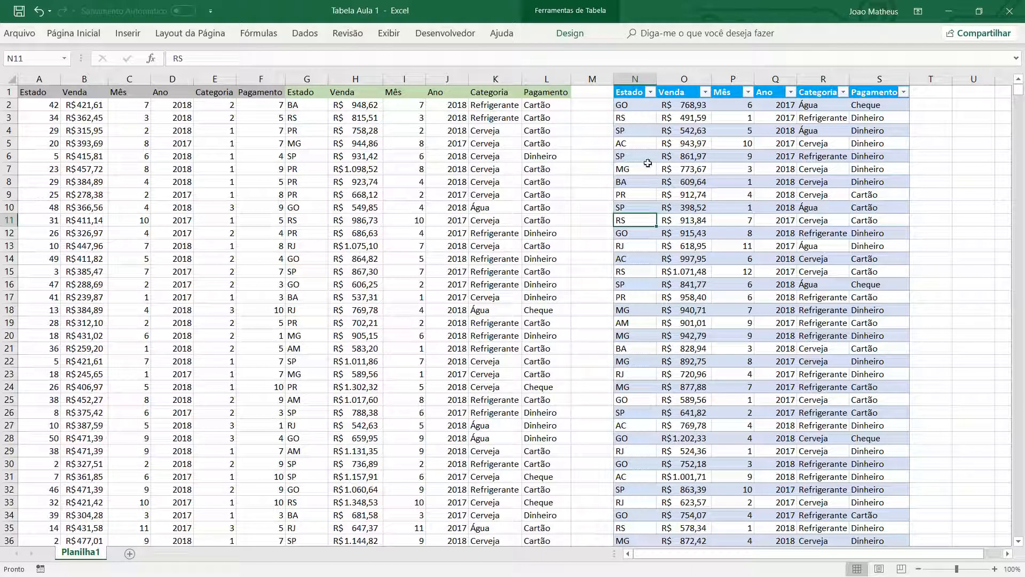
# Enter a test value of 1 in the empty cell M6 to trigger a recalculation, and clear it again.
pyautogui.click(607, 157)
pyautogui.write('1')
pyautogui.click(601, 191)
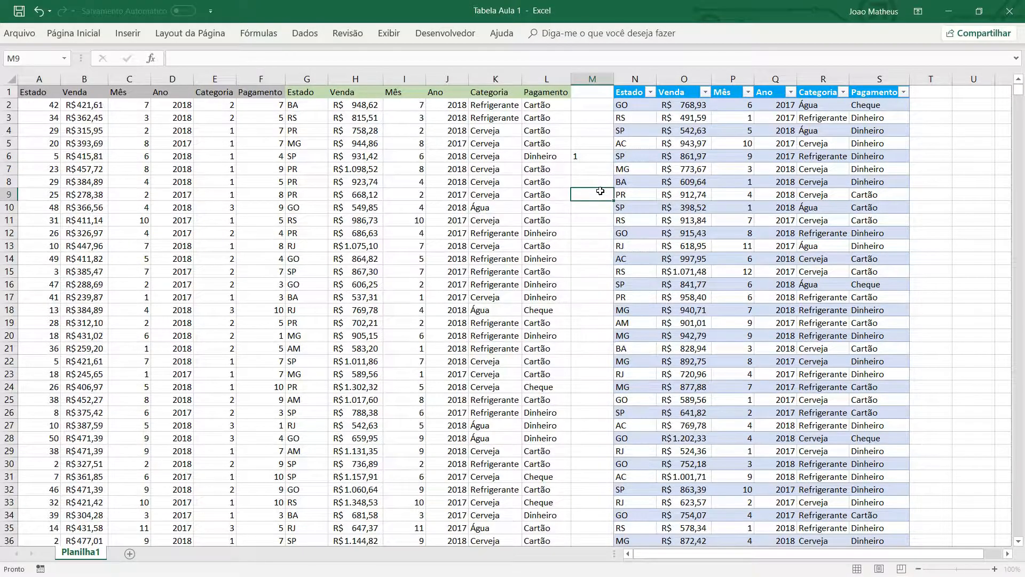
pyautogui.click(597, 155)
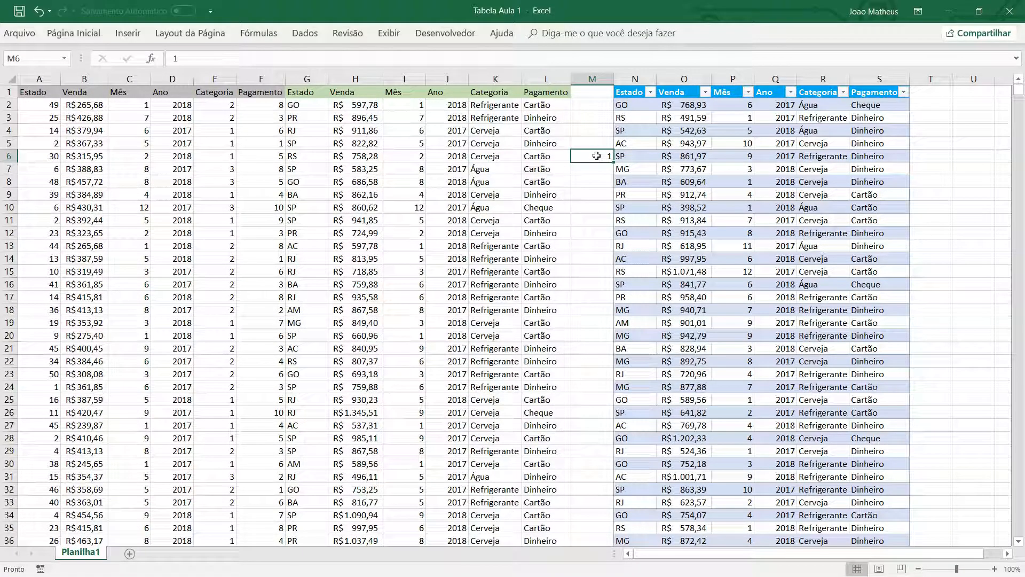
pyautogui.press('Delete')
pyautogui.moveTo(872, 120); pyautogui.dragTo(666, 374)
pyautogui.click(664, 360)
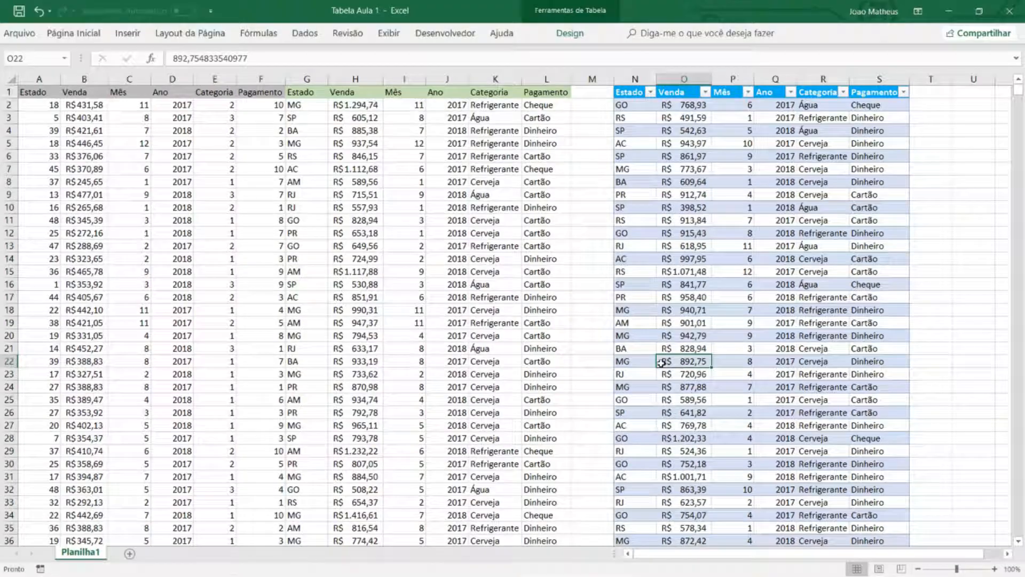